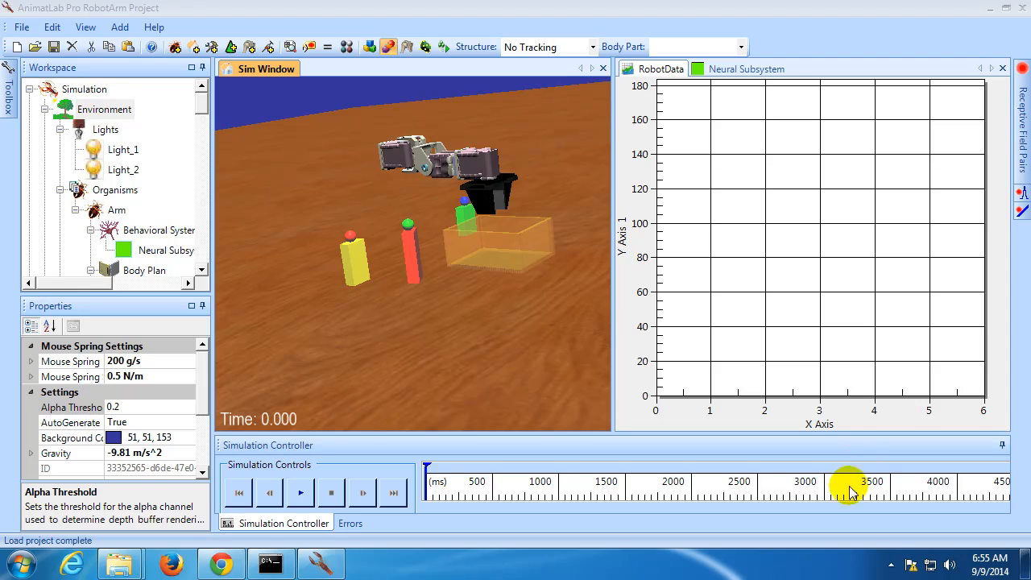
Bring Chrome forward, maximize it, and open the AnimatLab Community Animat Warehouse page
{"action": "left_click", "coordinate": [221, 564]}
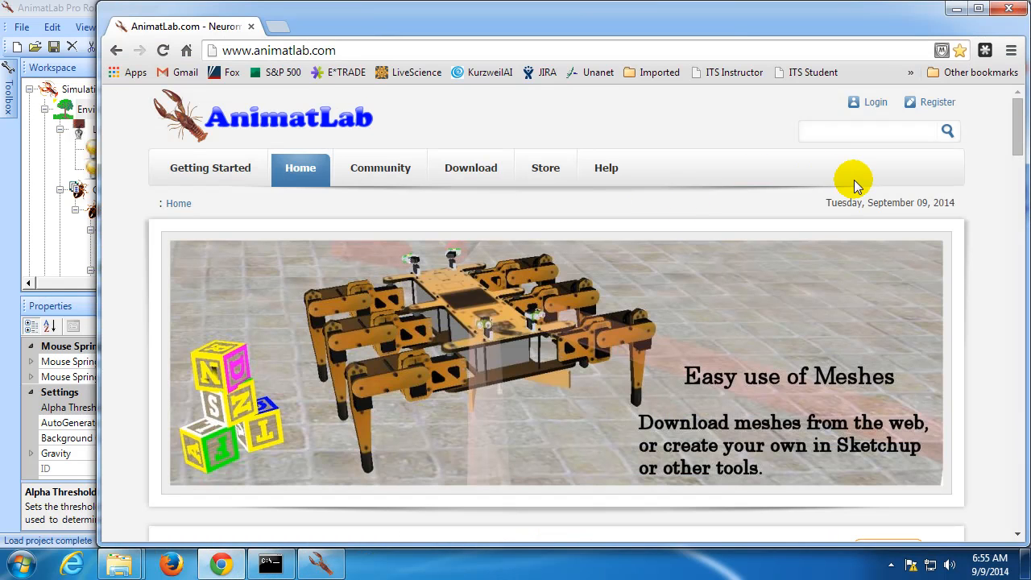
{"action": "left_click", "coordinate": [978, 9]}
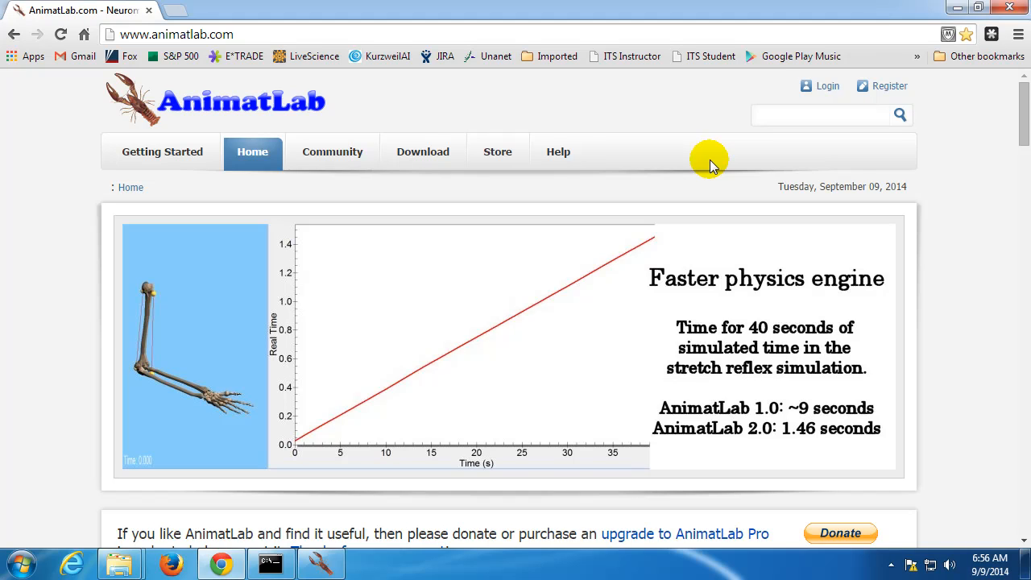
{"action": "mouse_move", "coordinate": [357, 155]}
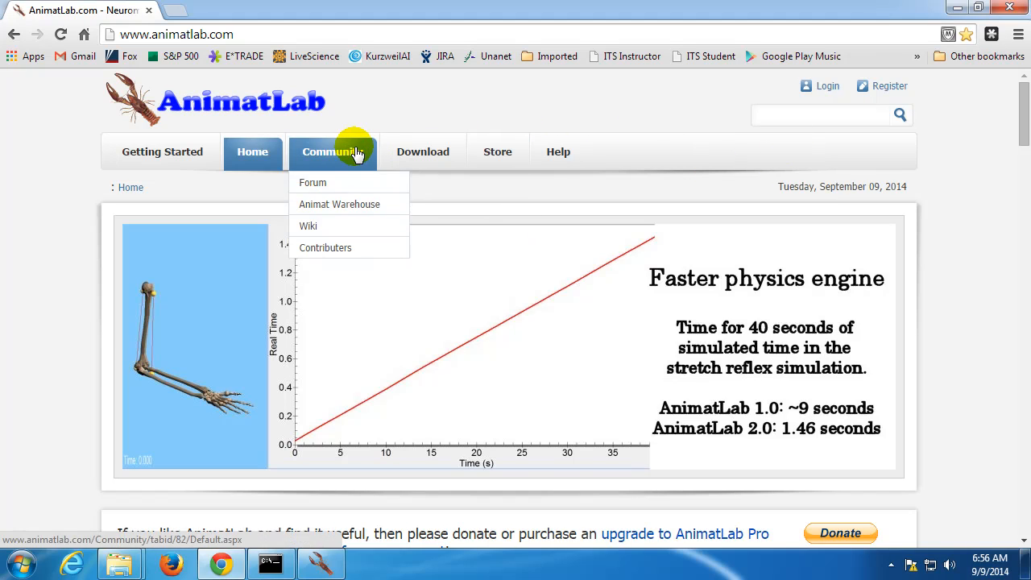
{"action": "left_click", "coordinate": [347, 203]}
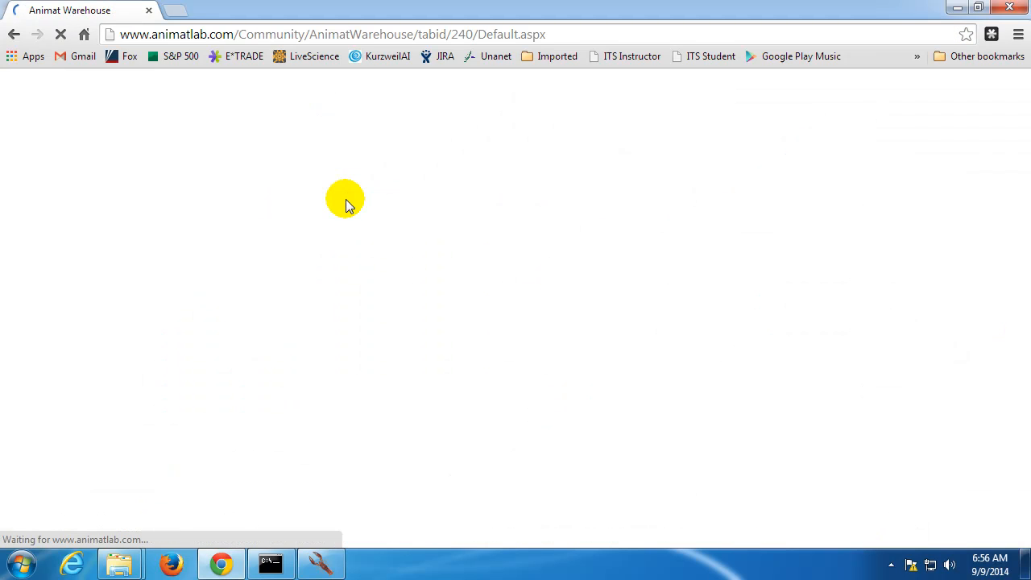
{"action": "scroll", "coordinate": [771, 318], "scroll_direction": "down", "scroll_amount": 4}
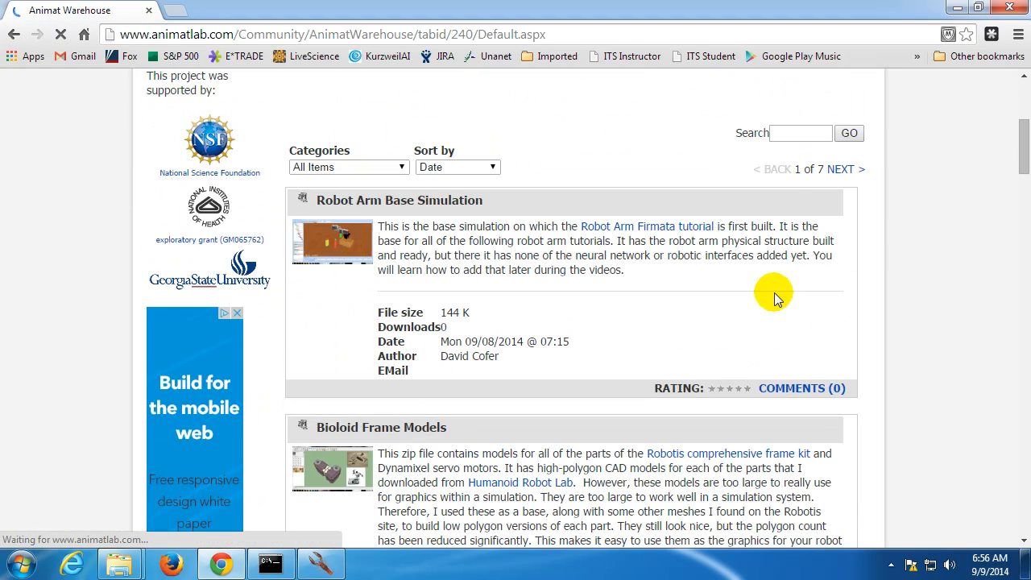
Search the warehouse for 'arm base' and open the Robot Arm Base Simulation comments
{"action": "left_click", "coordinate": [783, 133]}
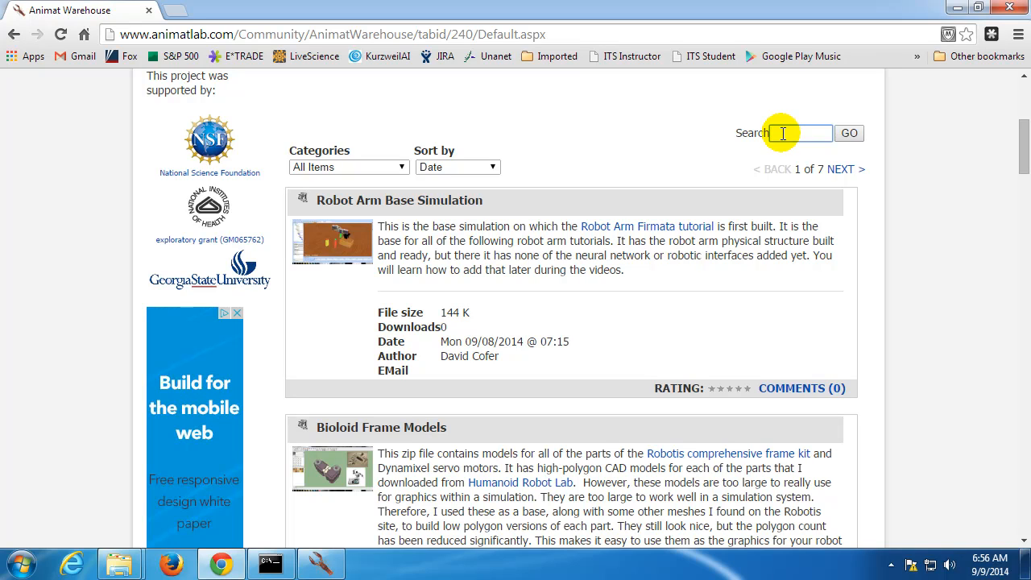
{"action": "type", "text": "arm base"}
{"action": "left_click", "coordinate": [846, 135]}
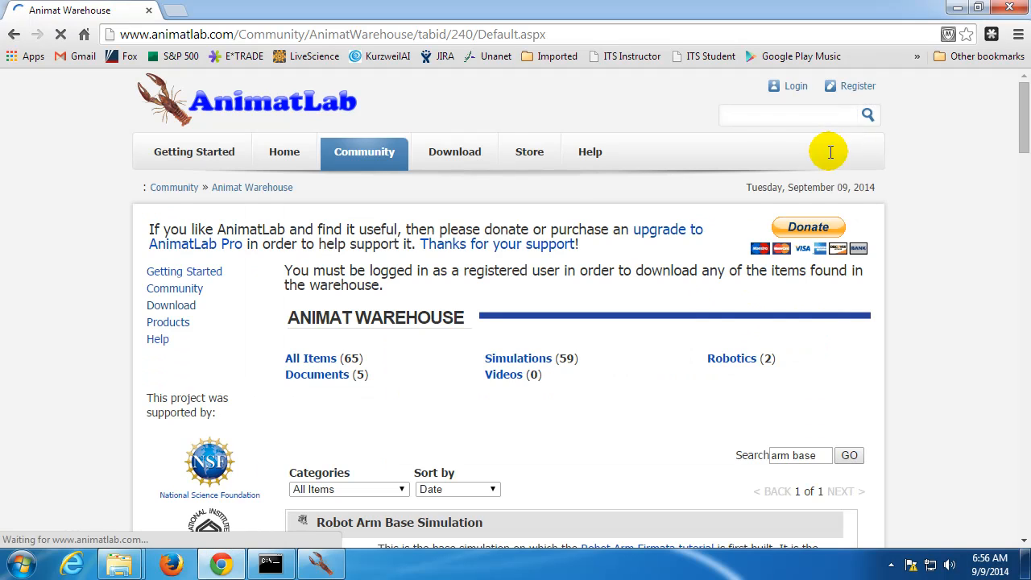
{"action": "scroll", "coordinate": [749, 242], "scroll_direction": "down", "scroll_amount": 8}
{"action": "scroll", "coordinate": [745, 241], "scroll_direction": "up", "scroll_amount": 2}
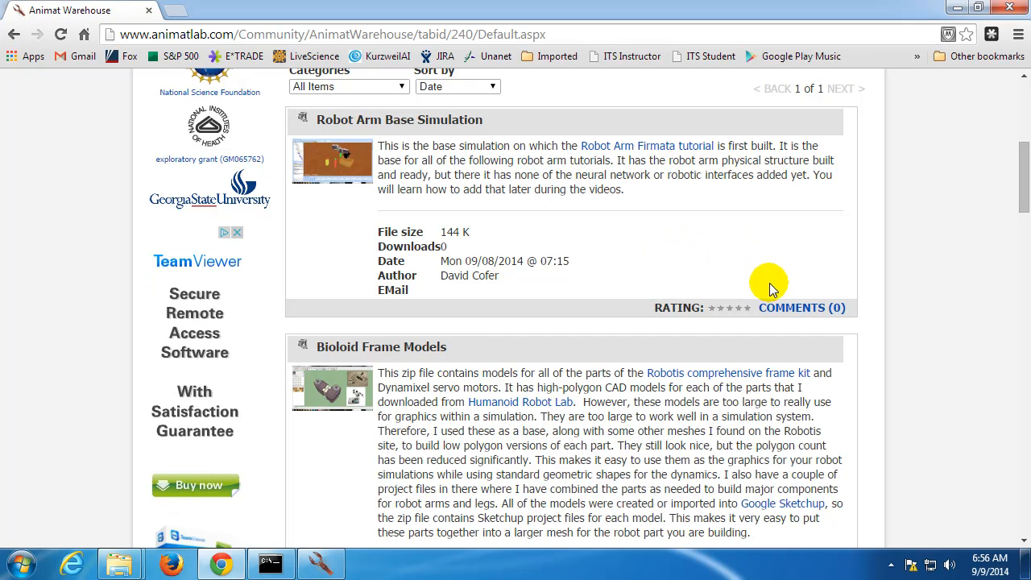
{"action": "left_click", "coordinate": [781, 308]}
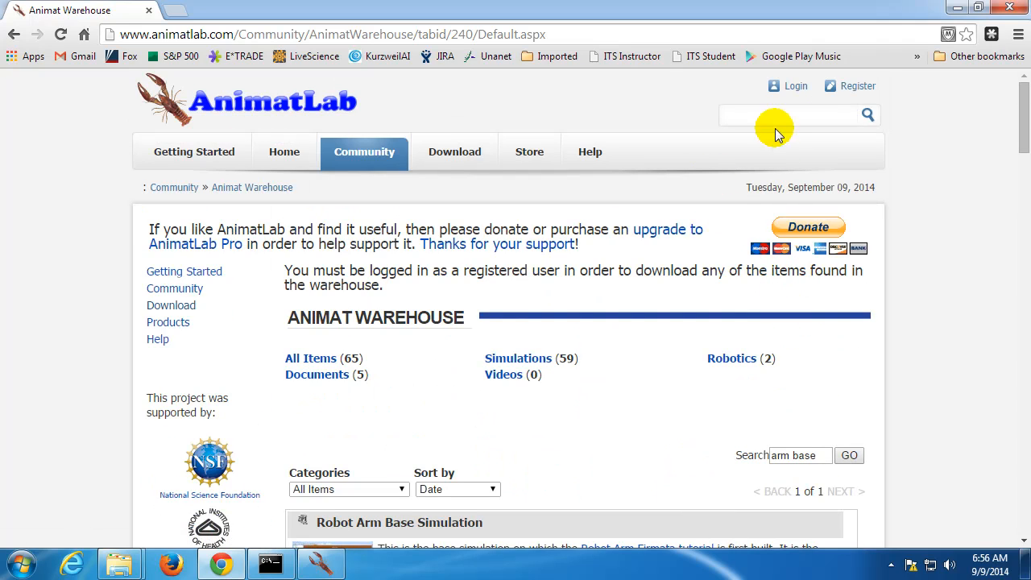
Log in to animatlab.com with the account's username and password
{"action": "left_click", "coordinate": [797, 95]}
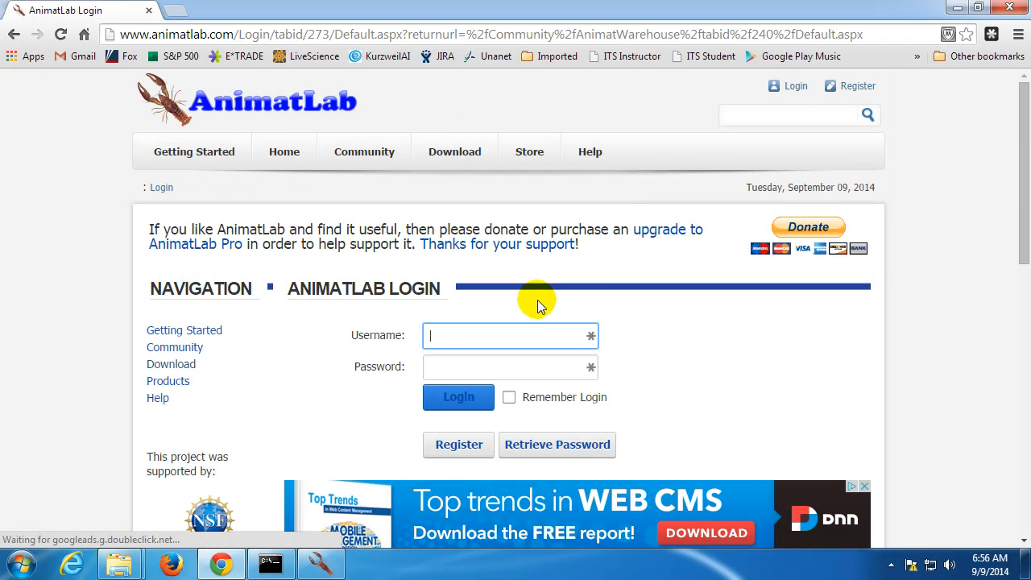
{"action": "left_click", "coordinate": [530, 333]}
{"action": "type", "text": "dcofer"}
{"action": "key", "text": "Tab"}
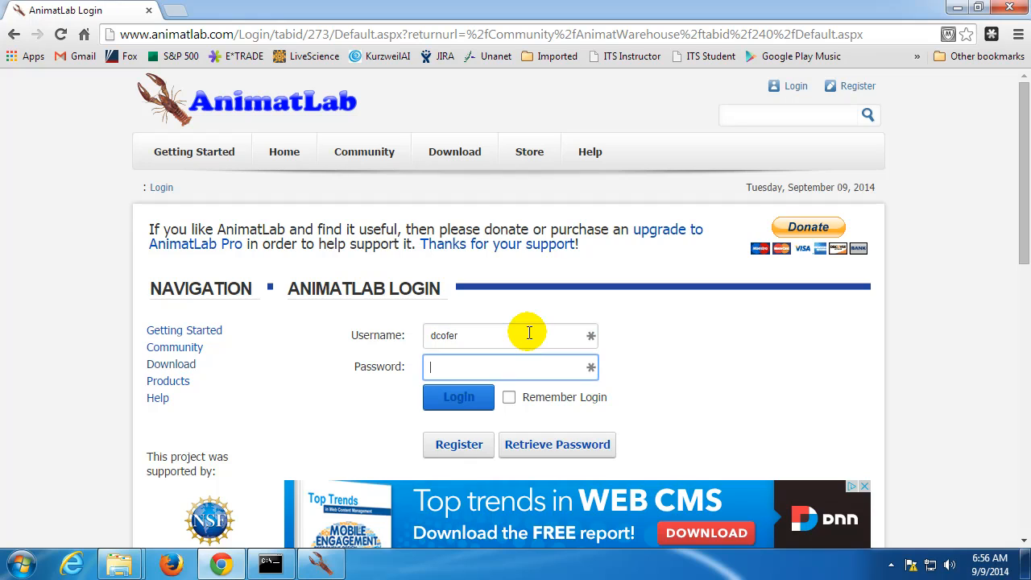
{"action": "type", "text": "*******"}
{"action": "left_click", "coordinate": [480, 395]}
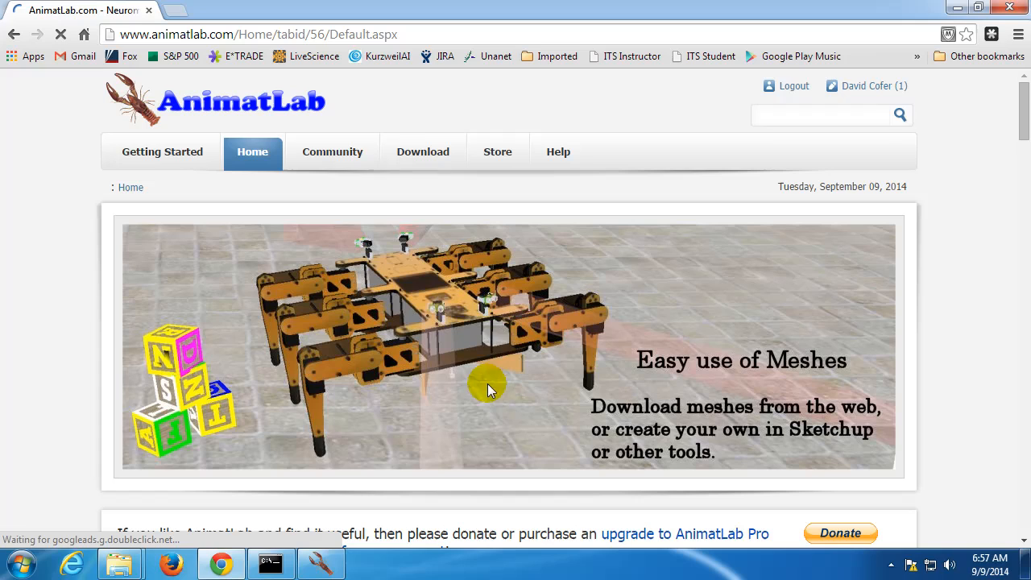
Return to the Animat Warehouse page and scroll down to the listings
{"action": "mouse_move", "coordinate": [330, 155]}
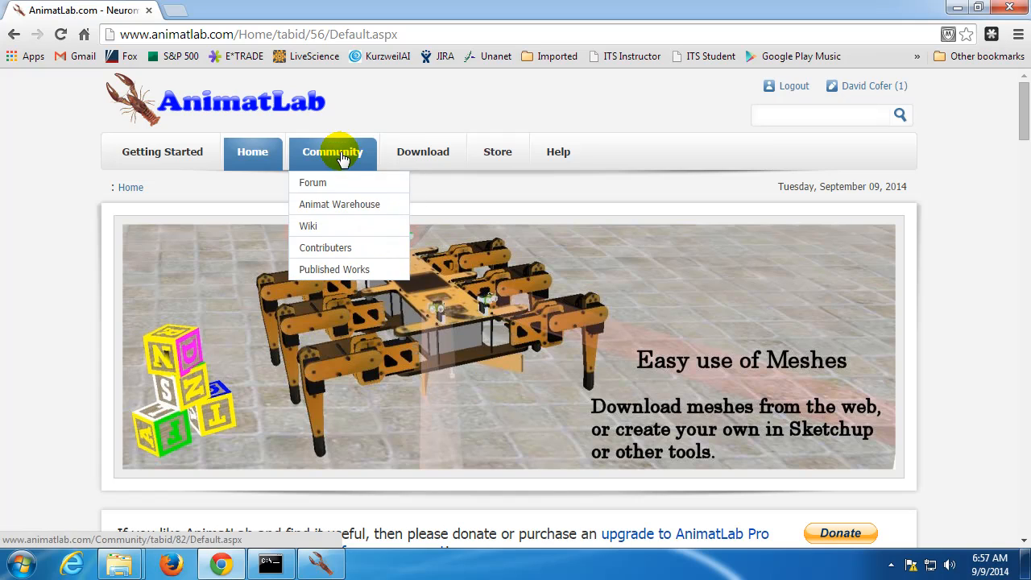
{"action": "left_click", "coordinate": [337, 204]}
{"action": "scroll", "coordinate": [546, 361], "scroll_direction": "down", "scroll_amount": 5}
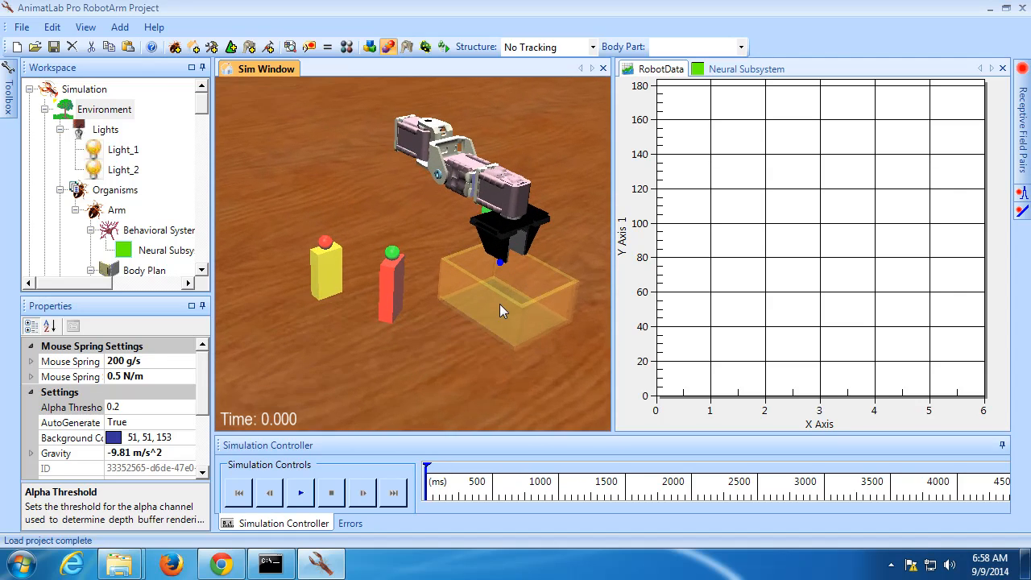
Select the Coxa body part and set its Visible property to True
{"action": "left_click_drag", "start_coordinate": [499, 304], "coordinate": [438, 318]}
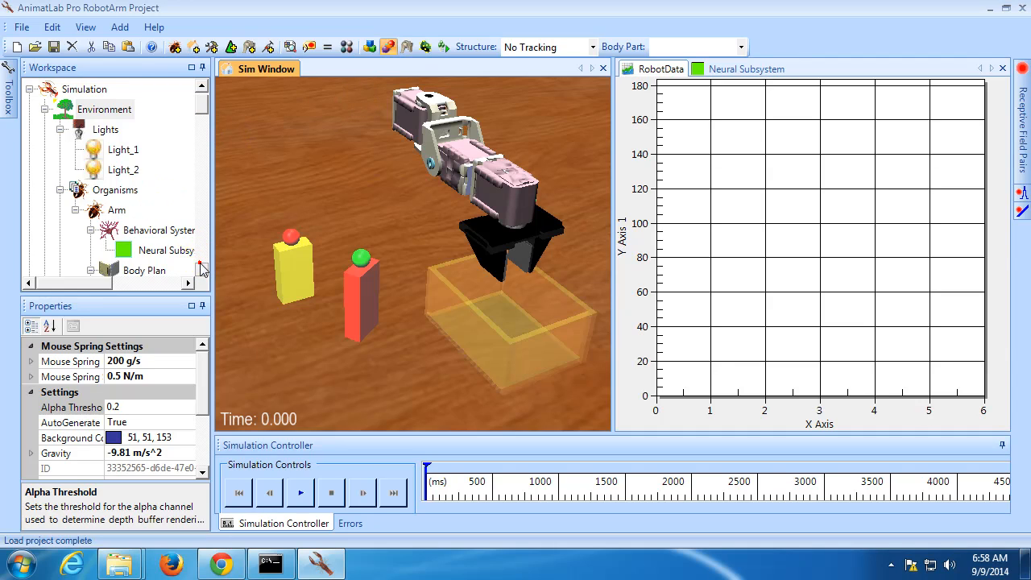
{"action": "scroll", "coordinate": [198, 250], "scroll_direction": "down", "scroll_amount": 2}
{"action": "left_click", "coordinate": [148, 190]}
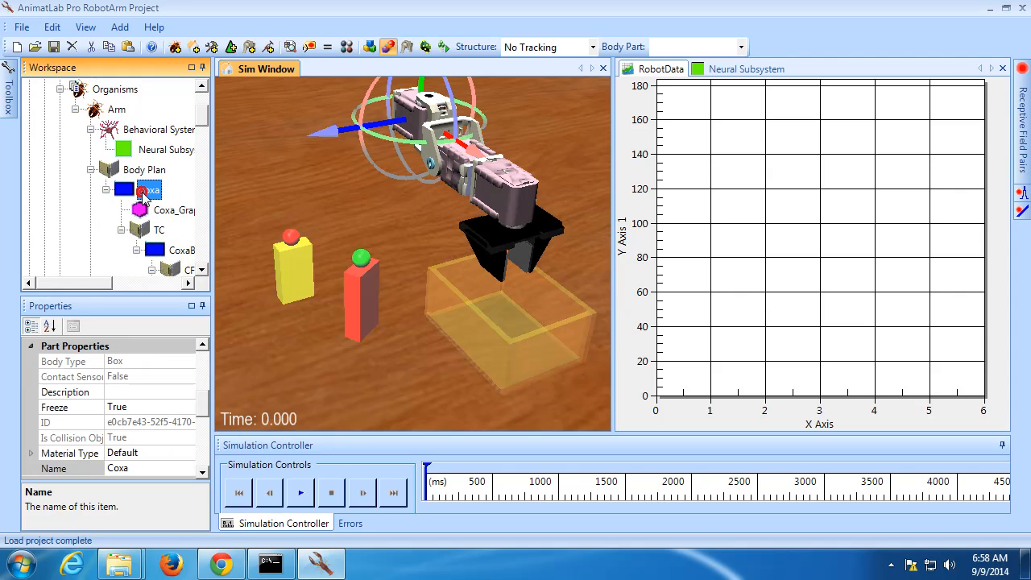
{"action": "left_click", "coordinate": [199, 394]}
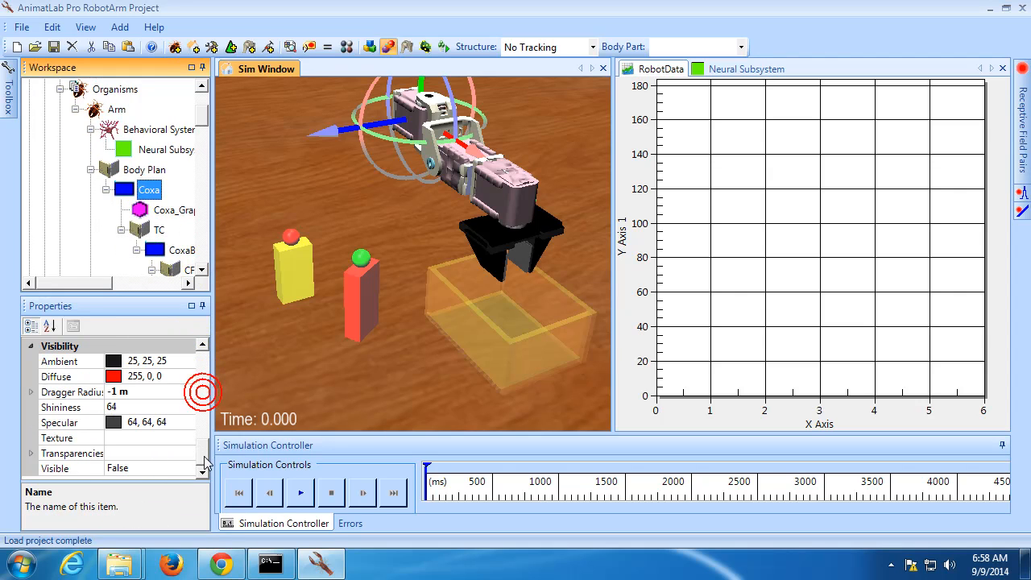
{"action": "left_click_drag", "start_coordinate": [103, 468], "coordinate": [115, 468]}
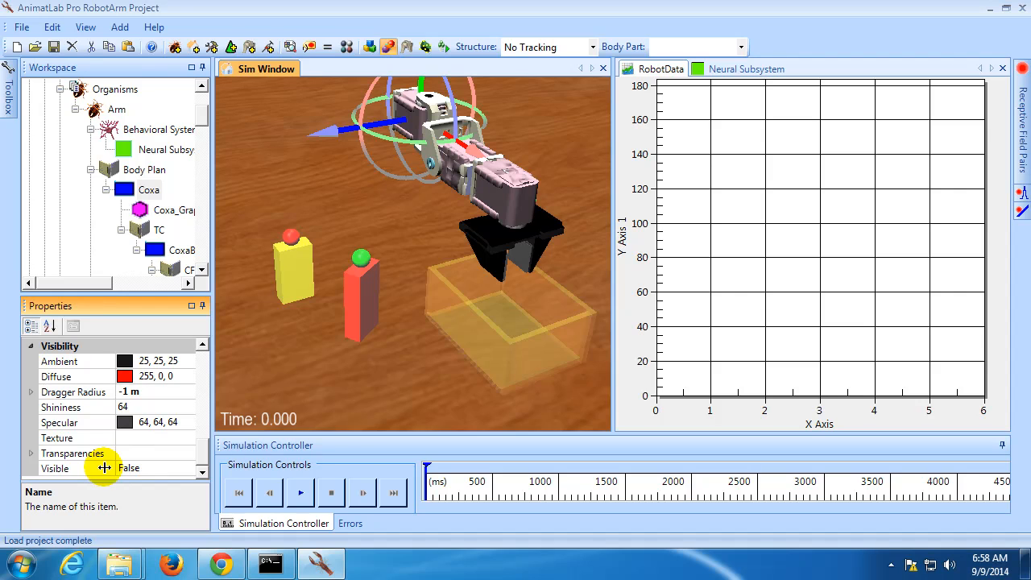
{"action": "double_click", "coordinate": [103, 468]}
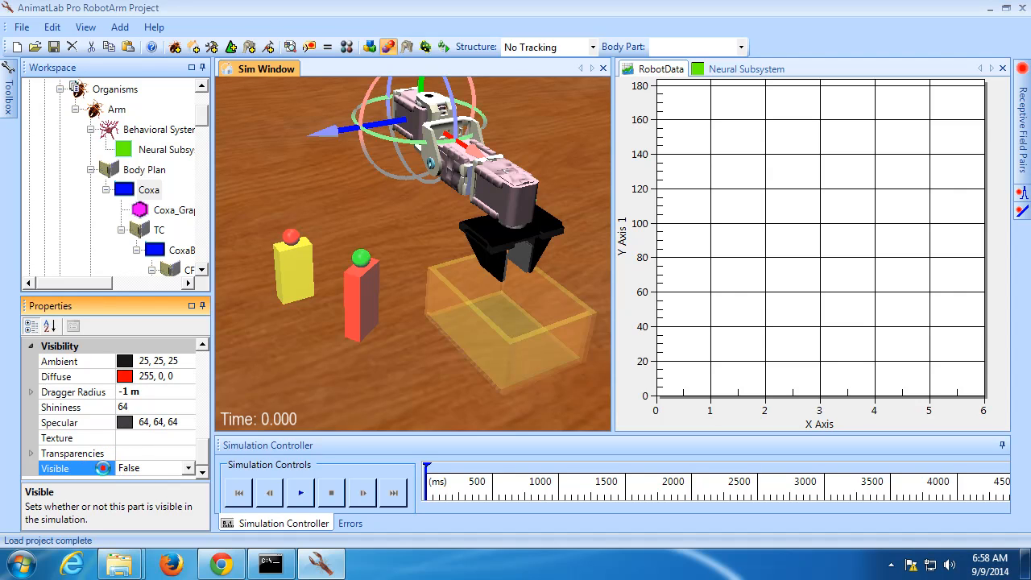
{"action": "left_click_drag", "start_coordinate": [258, 248], "coordinate": [347, 281]}
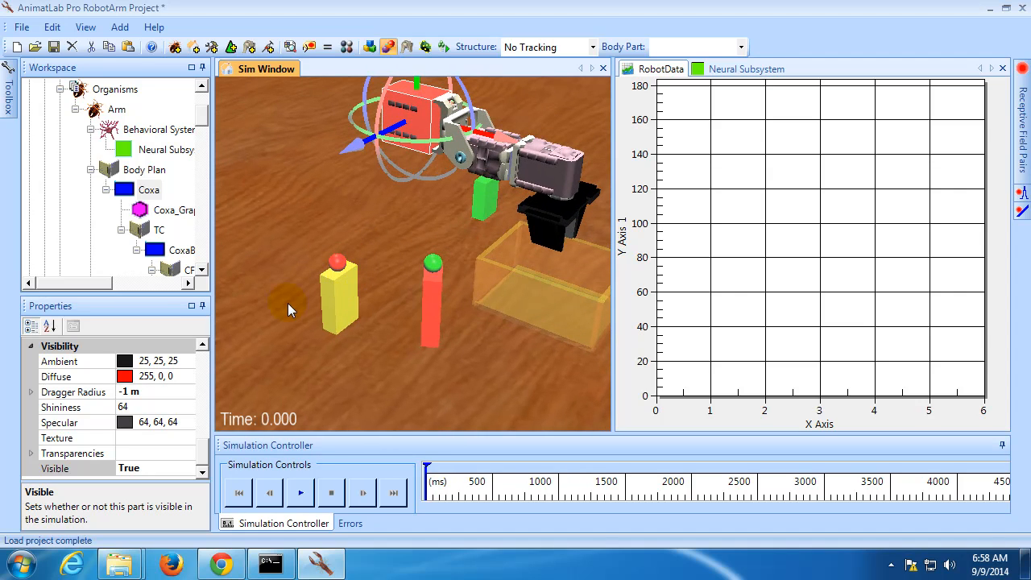
{"action": "left_click", "coordinate": [166, 468]}
Set Coxa's Visible back to False and switch to the Chrome Animat Warehouse page
{"action": "double_click", "coordinate": [166, 468]}
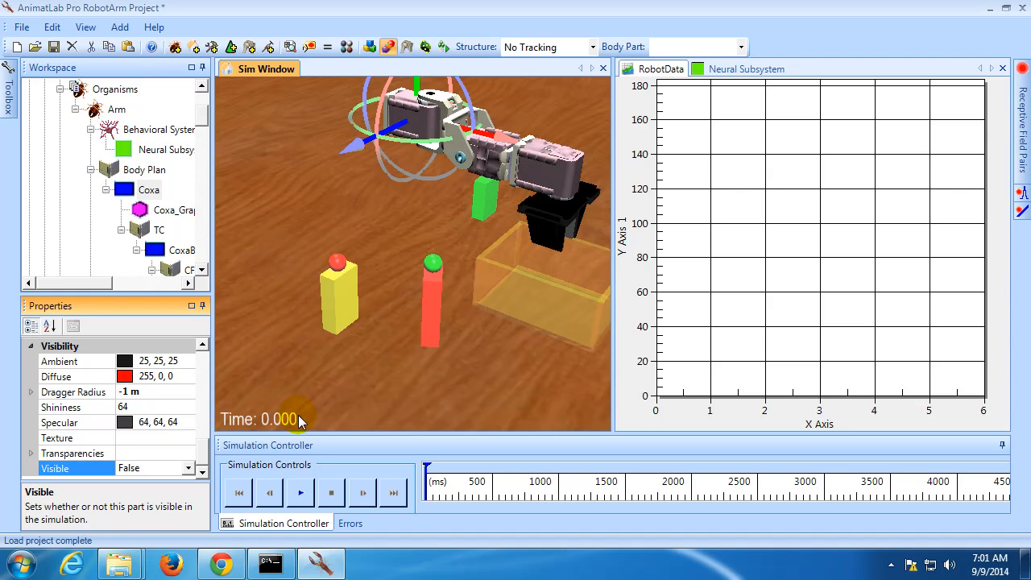
{"action": "left_click", "coordinate": [225, 562]}
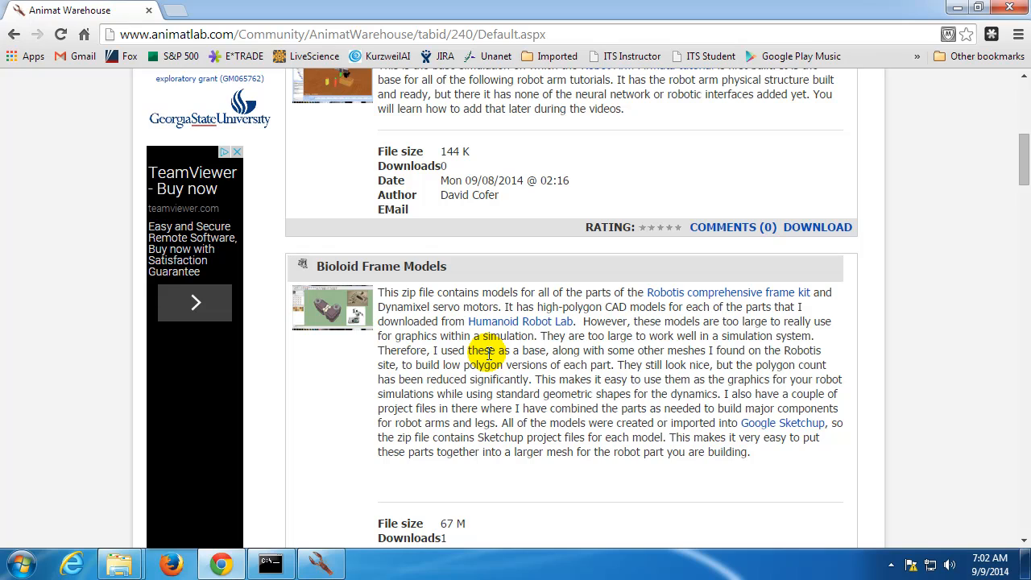
Highlight the Bioloid Frame Models title, then minimize Chrome to reveal the RobotArm project
{"action": "left_click_drag", "start_coordinate": [451, 267], "coordinate": [326, 264]}
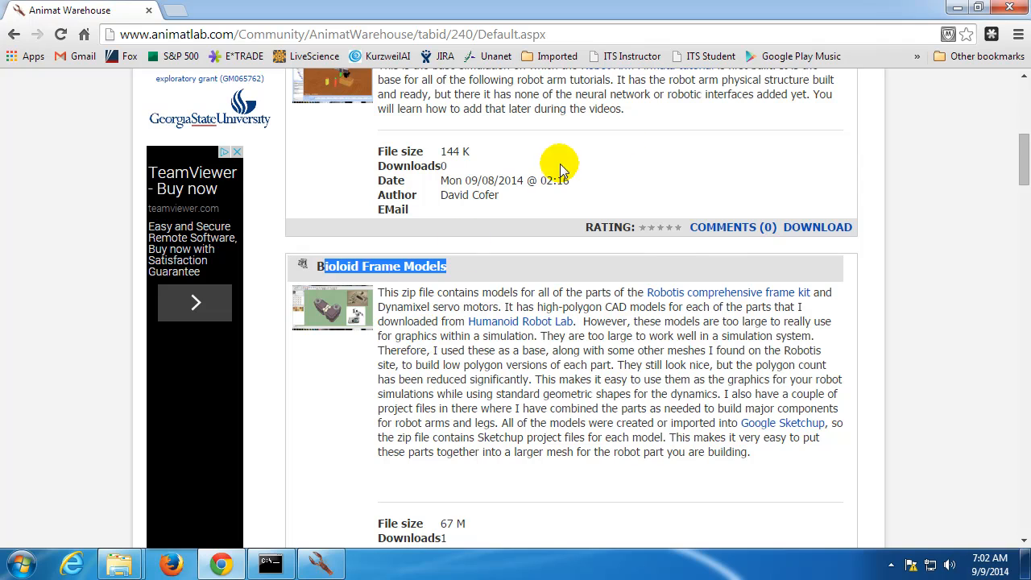
{"action": "left_click", "coordinate": [958, 7]}
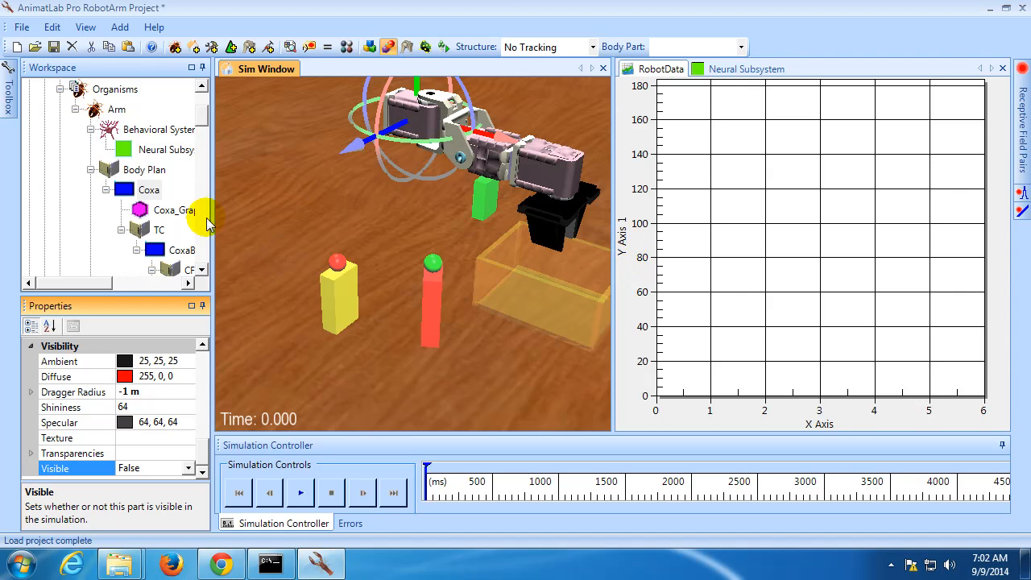
Switch from RobotData to the empty Neural Subsystem diagram
{"action": "left_click", "coordinate": [721, 71]}
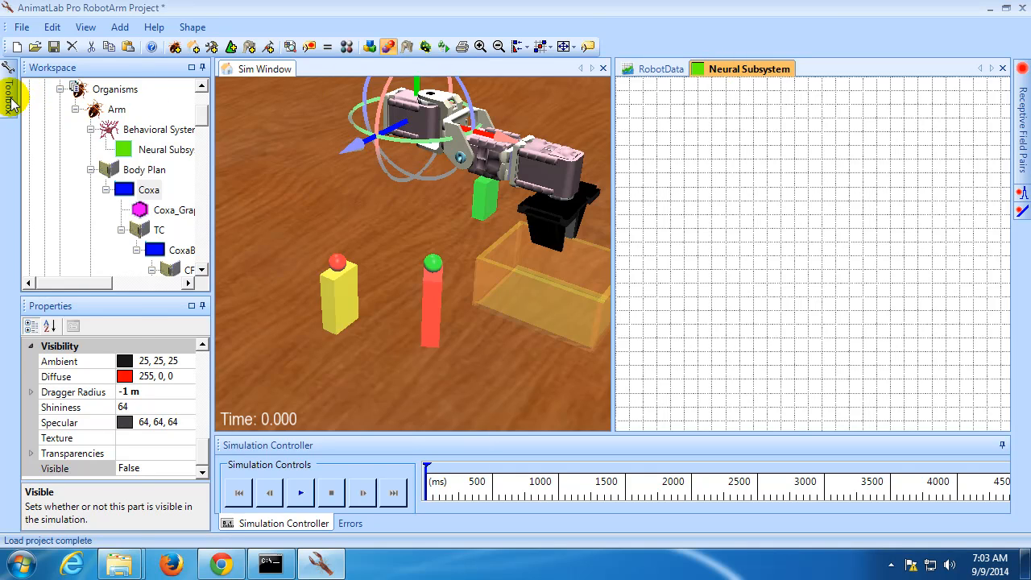
Drop four Joint items from the Toolbox in a column at the diagram's right, then close the Toolbox
{"action": "mouse_move", "coordinate": [10, 101]}
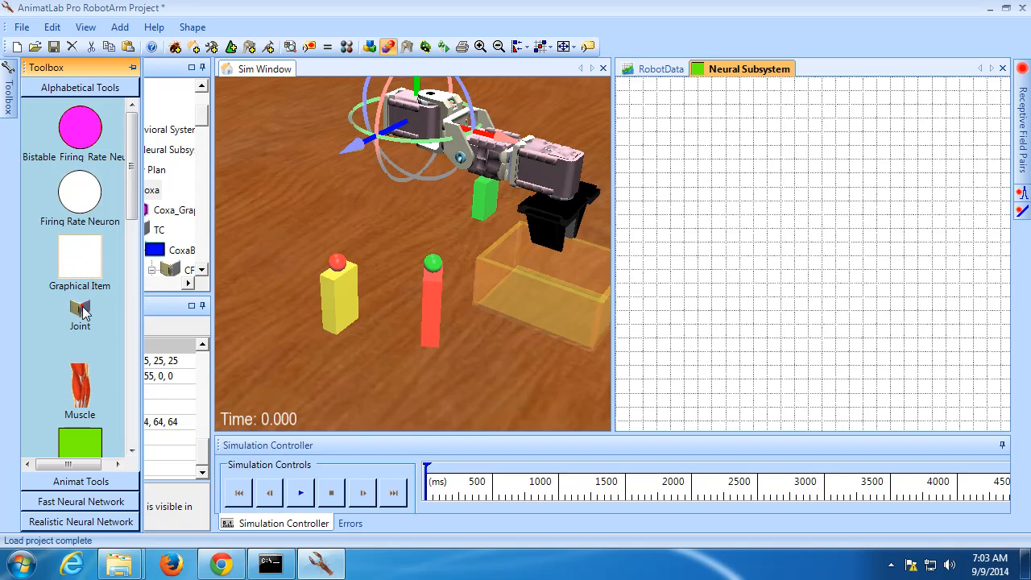
{"action": "left_click_drag", "start_coordinate": [84, 312], "coordinate": [886, 144]}
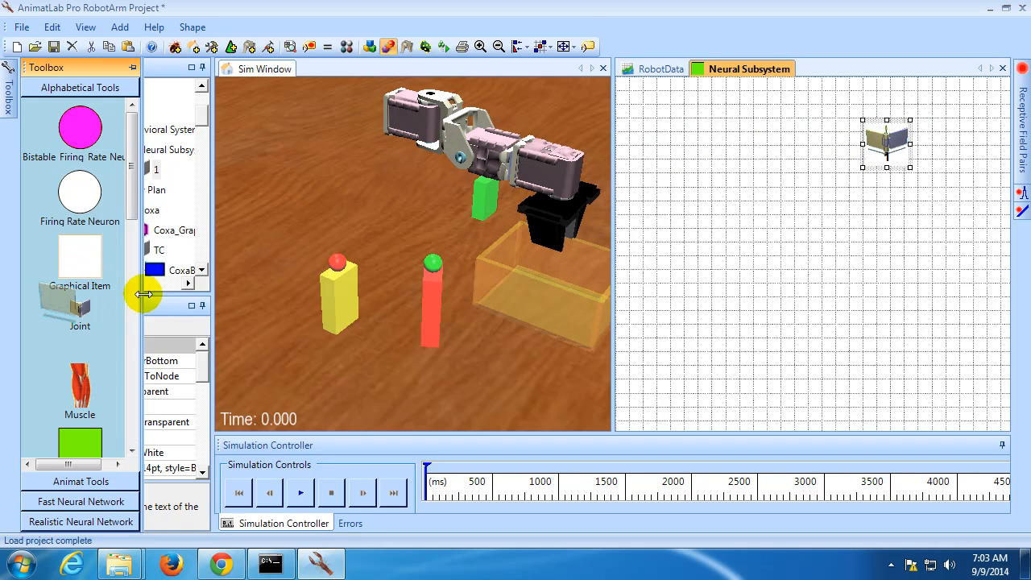
{"action": "left_click_drag", "start_coordinate": [82, 310], "coordinate": [899, 234]}
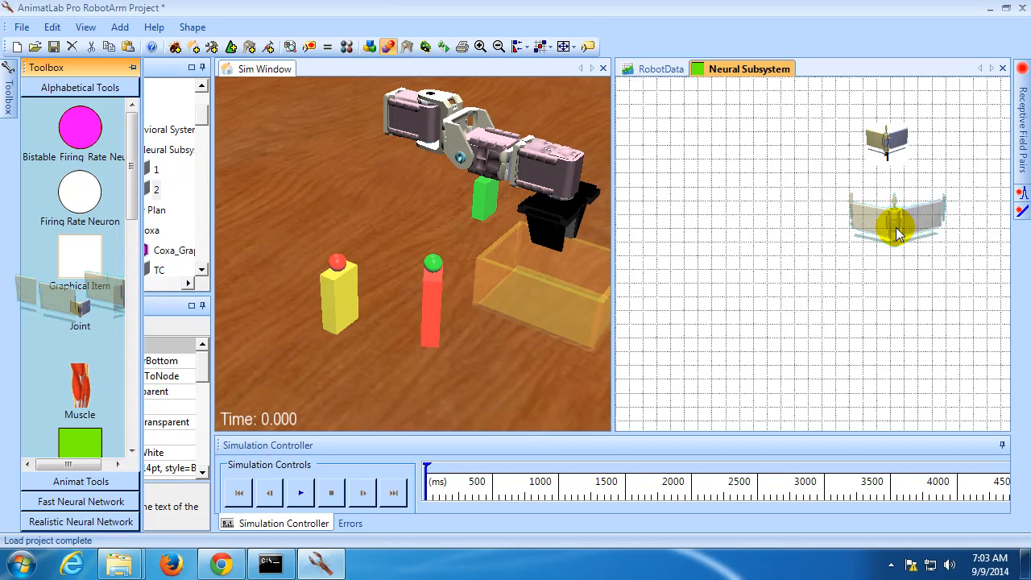
{"action": "left_click_drag", "start_coordinate": [87, 295], "coordinate": [892, 323]}
{"action": "left_click_drag", "start_coordinate": [84, 296], "coordinate": [901, 405]}
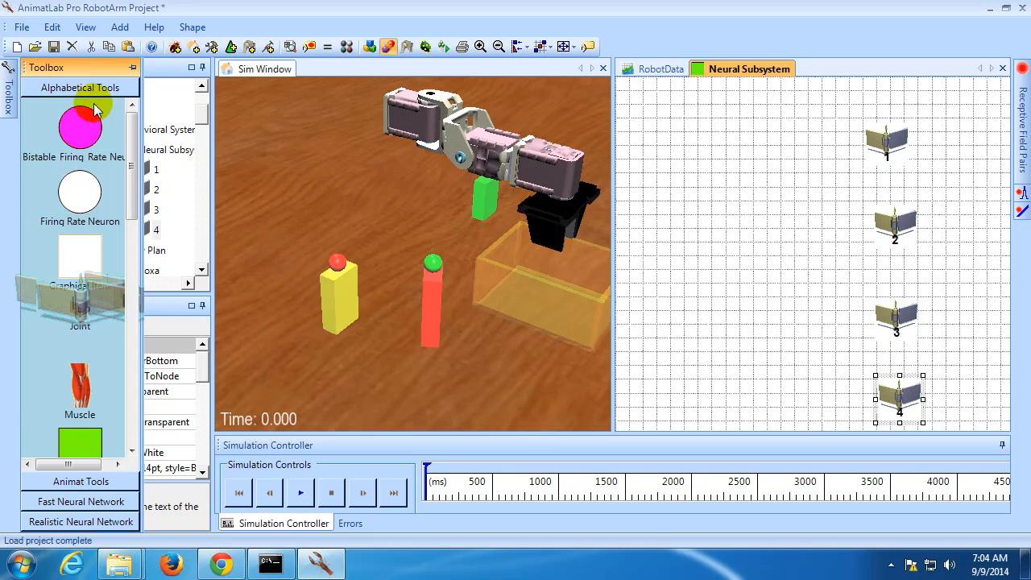
{"action": "left_click", "coordinate": [361, 185]}
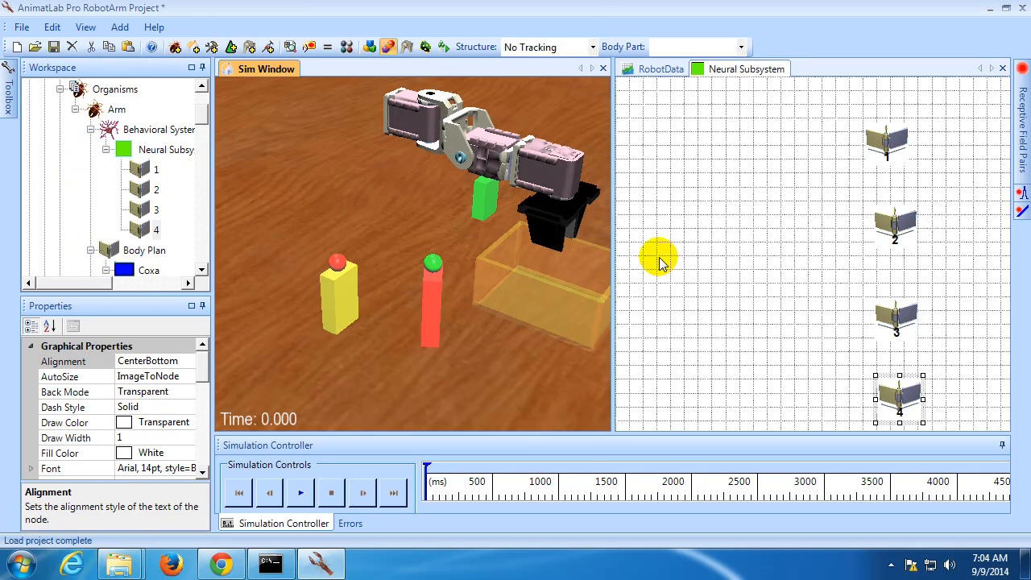
Align the joint nodes on a vertical center line and distribute them evenly top to bottom
{"action": "left_click", "coordinate": [890, 155]}
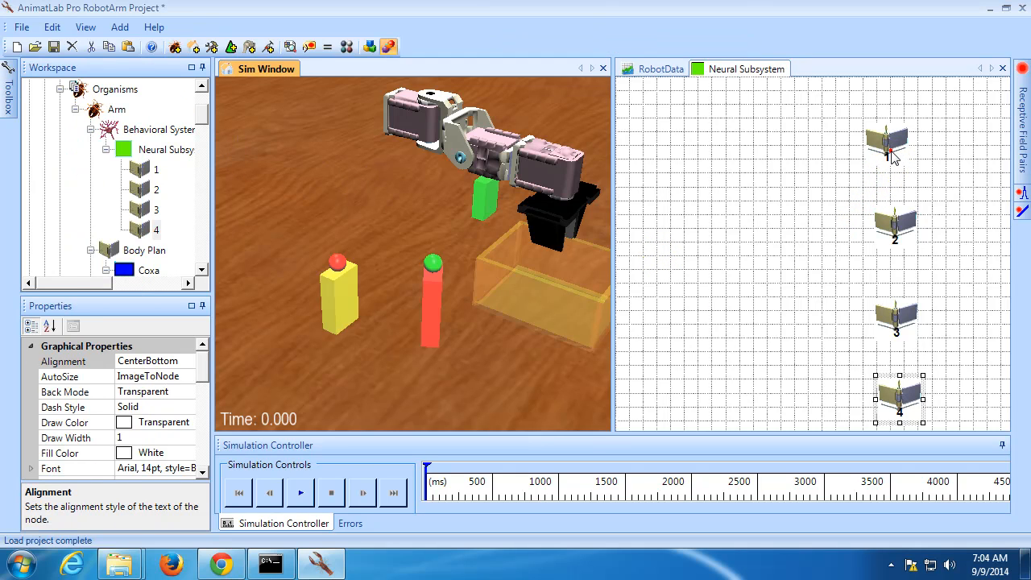
{"action": "left_click", "coordinate": [890, 219], "text": "ctrl"}
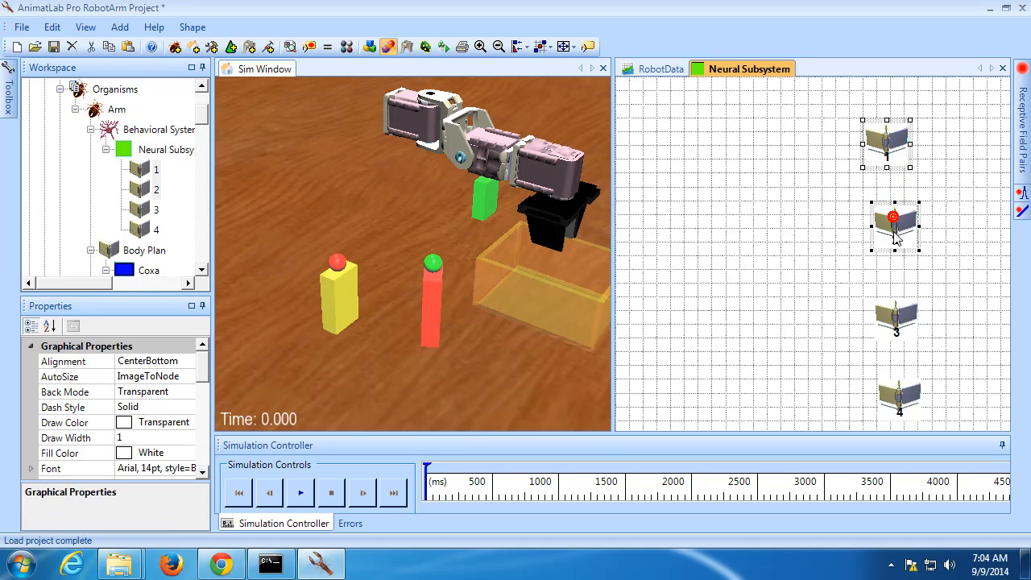
{"action": "left_click", "coordinate": [894, 315], "text": "ctrl"}
{"action": "right_click", "coordinate": [894, 393]}
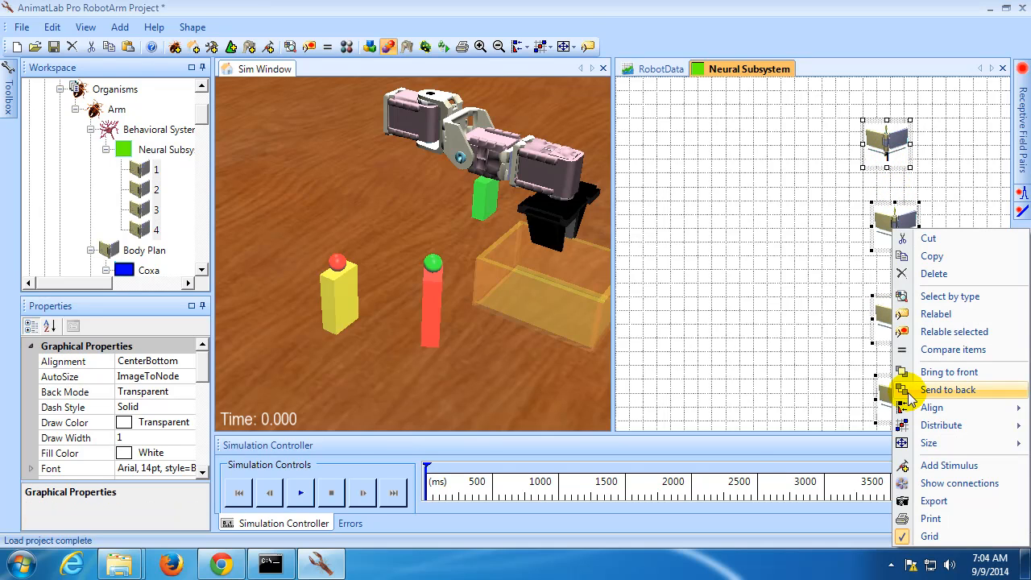
{"action": "mouse_move", "coordinate": [918, 408]}
{"action": "left_click", "coordinate": [870, 427]}
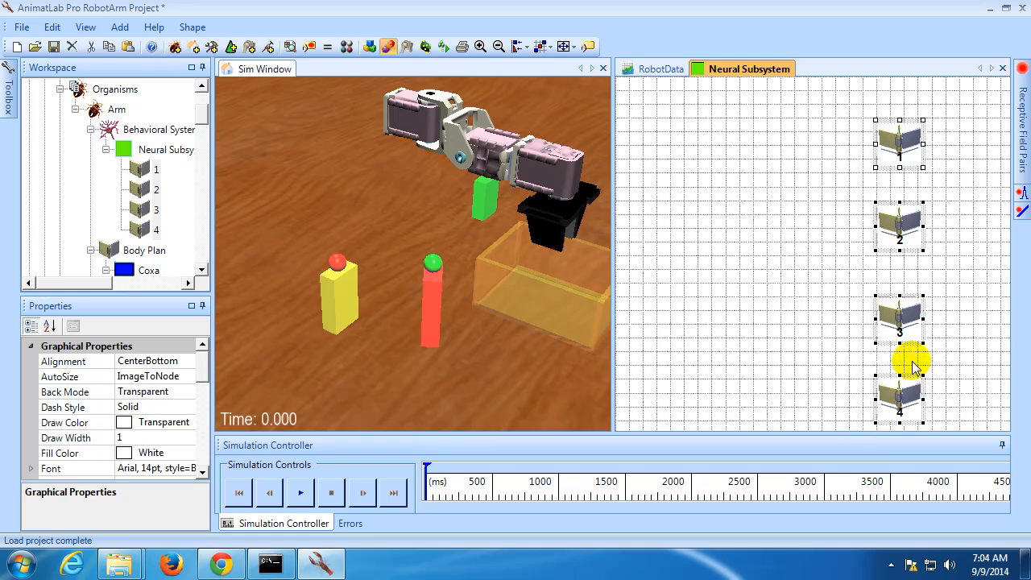
{"action": "right_click", "coordinate": [905, 333]}
{"action": "mouse_move", "coordinate": [942, 426]}
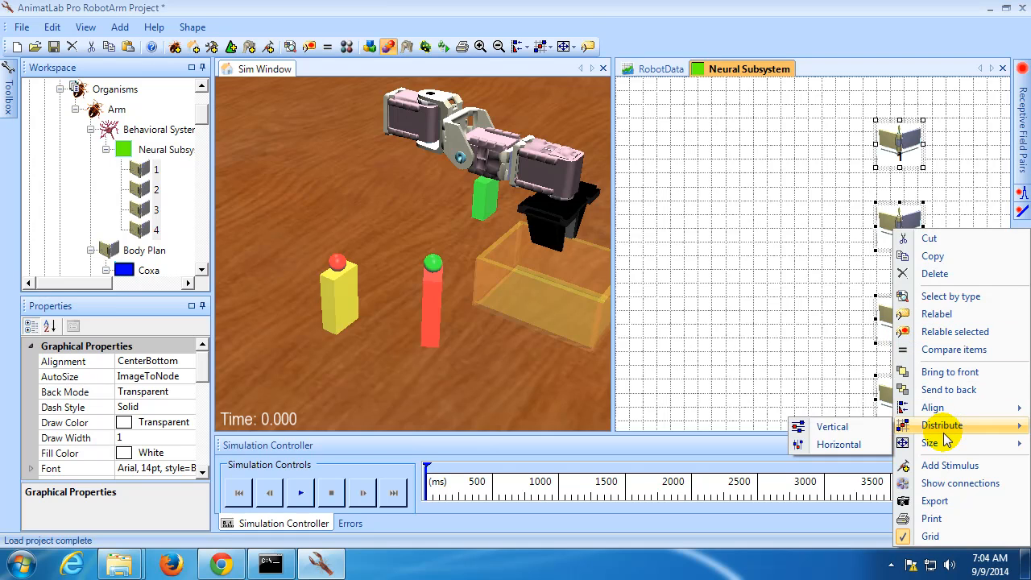
{"action": "left_click", "coordinate": [852, 427]}
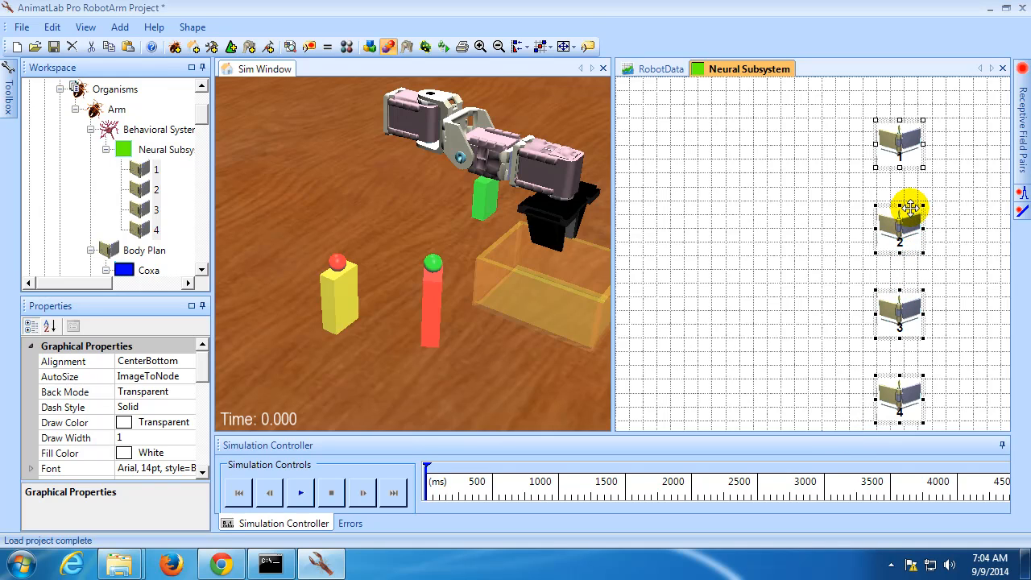
Shift the node column toward the right edge and open node 1's Joint ID setting
{"action": "left_click_drag", "start_coordinate": [902, 211], "coordinate": [963, 190]}
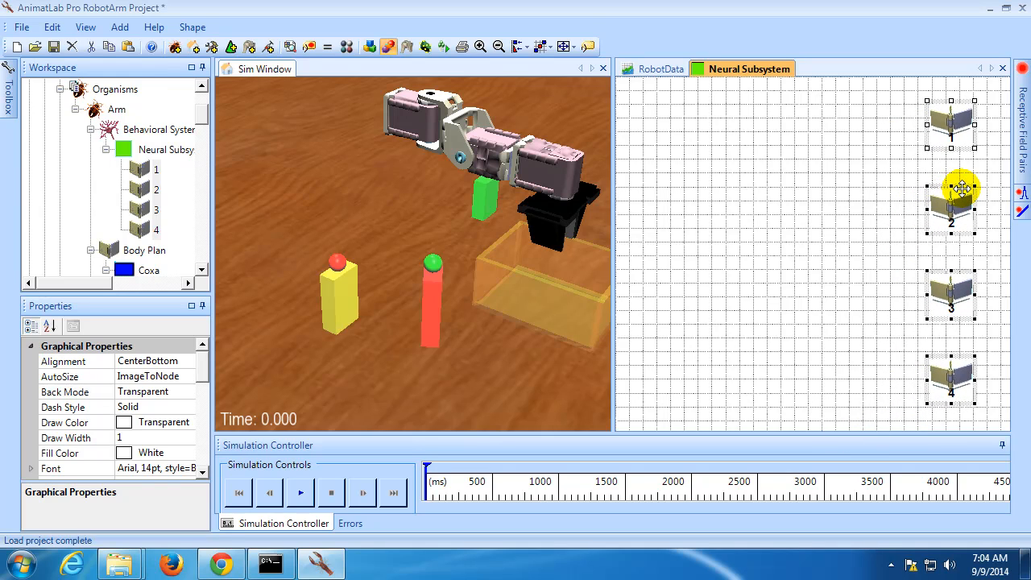
{"action": "left_click", "coordinate": [882, 217]}
{"action": "left_click", "coordinate": [942, 140]}
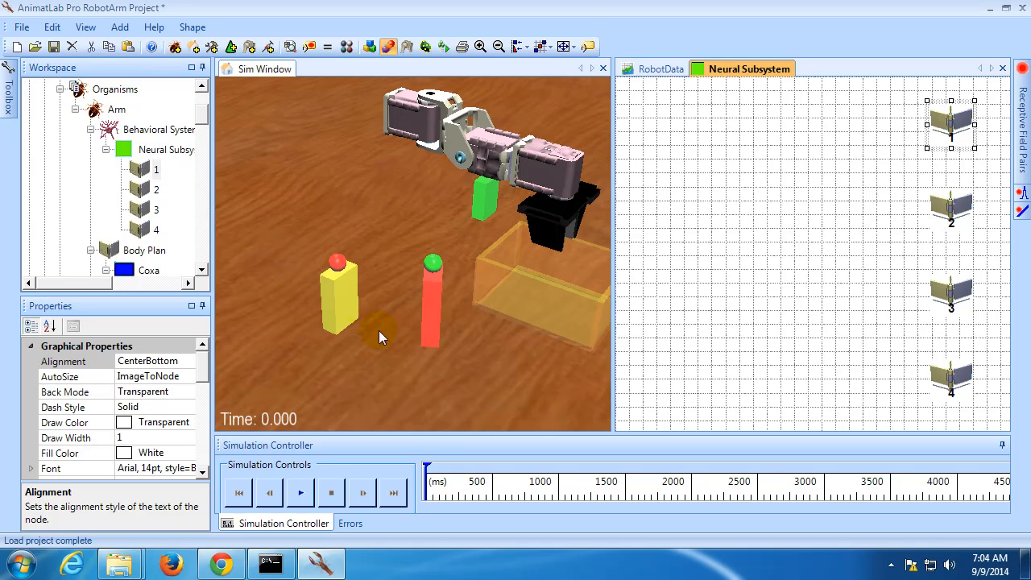
{"action": "left_click_drag", "start_coordinate": [207, 356], "coordinate": [197, 438]}
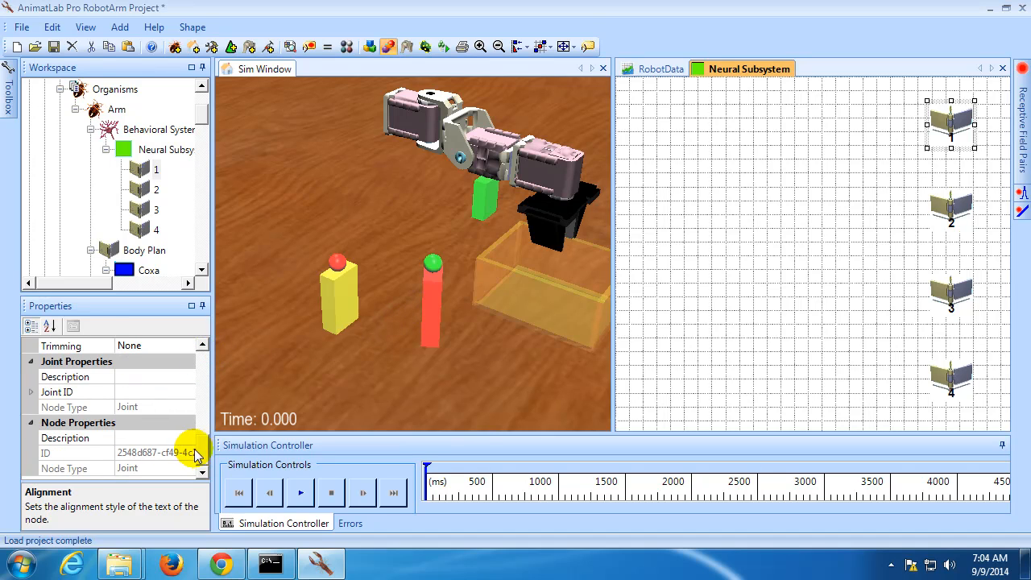
{"action": "left_click", "coordinate": [185, 393]}
Link node 1 to the TC joint and label it TC
{"action": "left_click", "coordinate": [189, 392]}
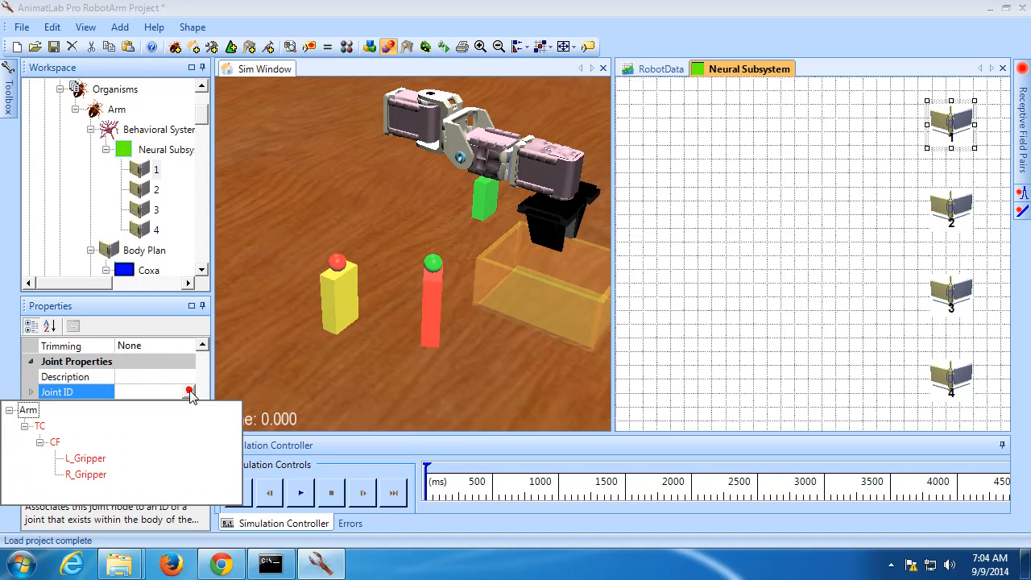
{"action": "left_click", "coordinate": [40, 425]}
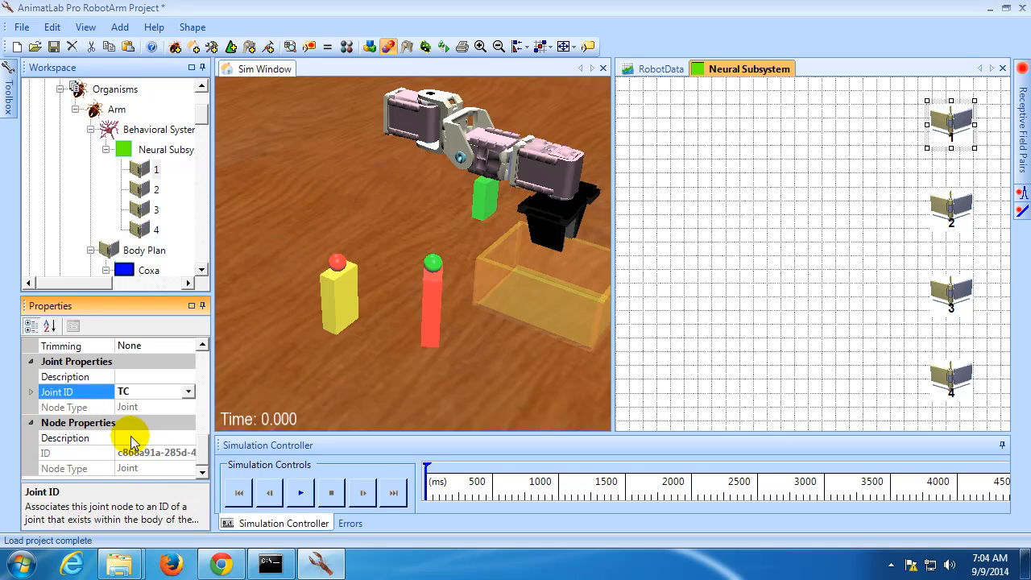
{"action": "scroll", "coordinate": [198, 433], "scroll_direction": "up", "scroll_amount": 3}
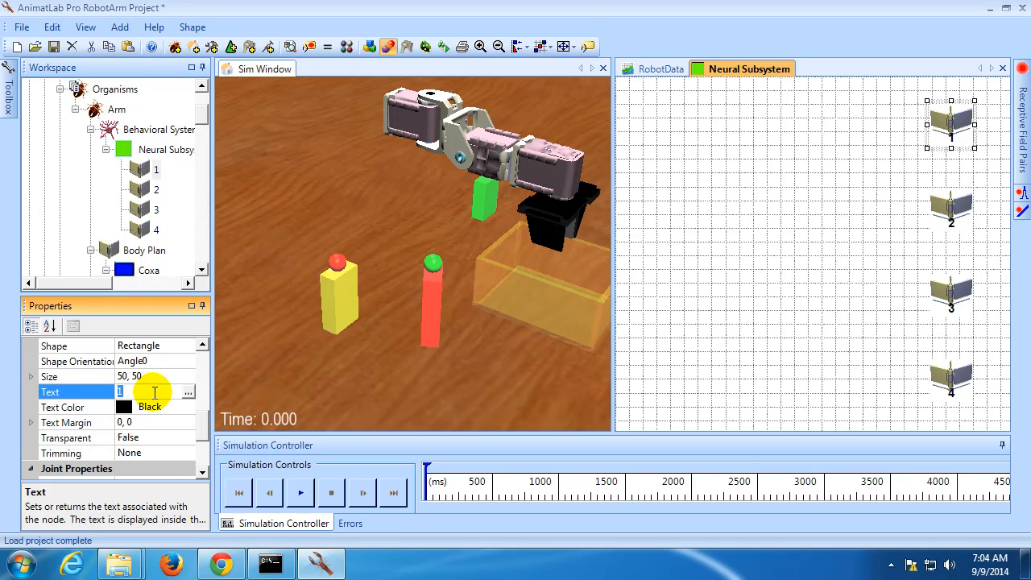
{"action": "type", "text": "TC"}
{"action": "key", "text": "Return"}
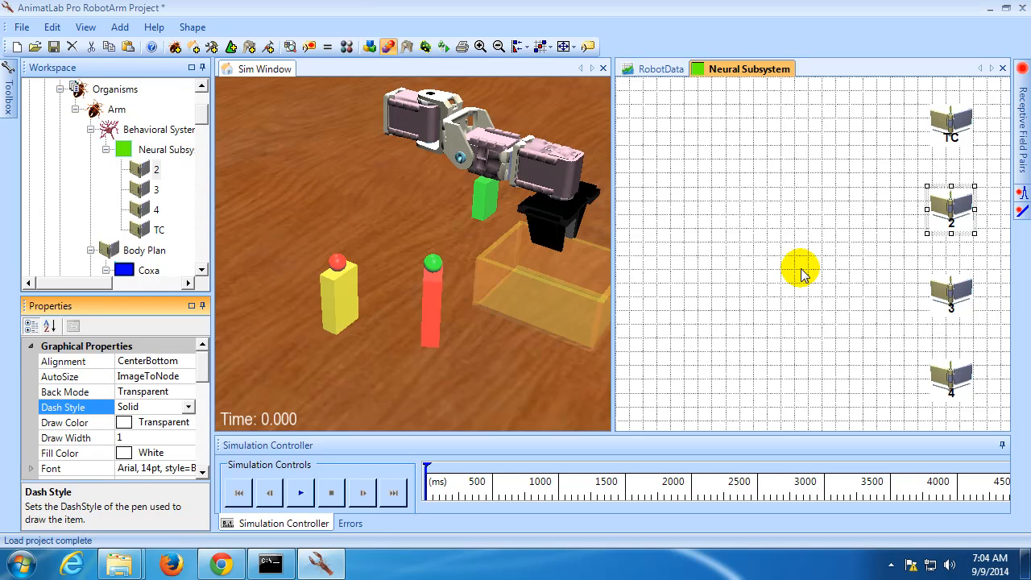
Link node 2 to the CF joint and label it CF
{"action": "left_click", "coordinate": [949, 220]}
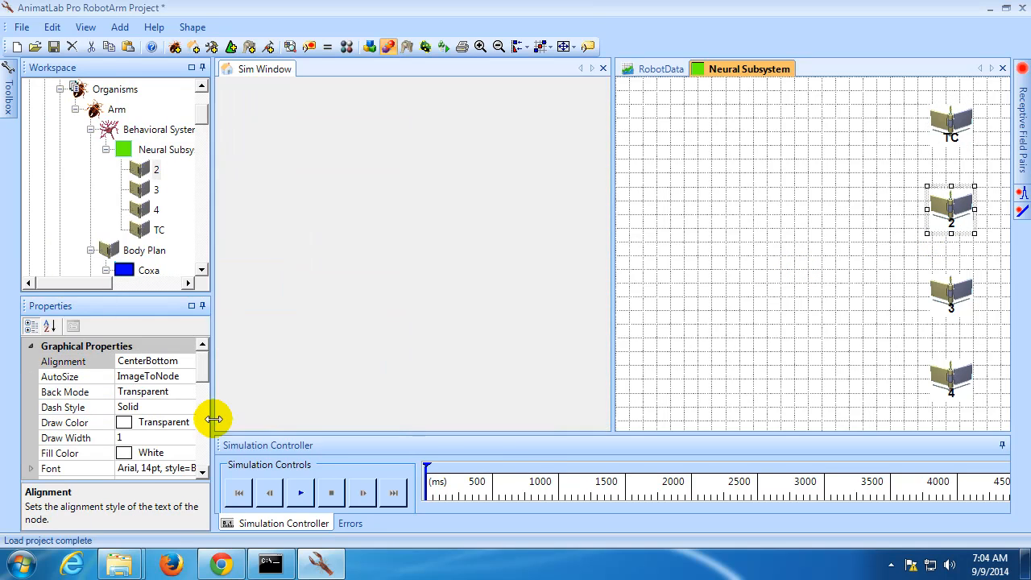
{"action": "left_click_drag", "start_coordinate": [203, 376], "coordinate": [200, 463]}
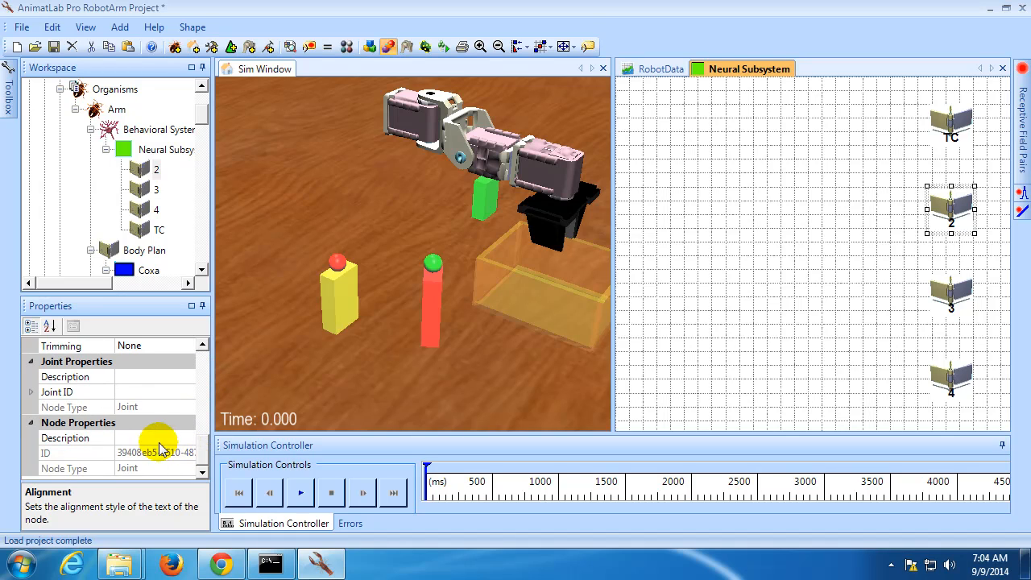
{"action": "left_click", "coordinate": [179, 393]}
{"action": "left_click", "coordinate": [186, 392]}
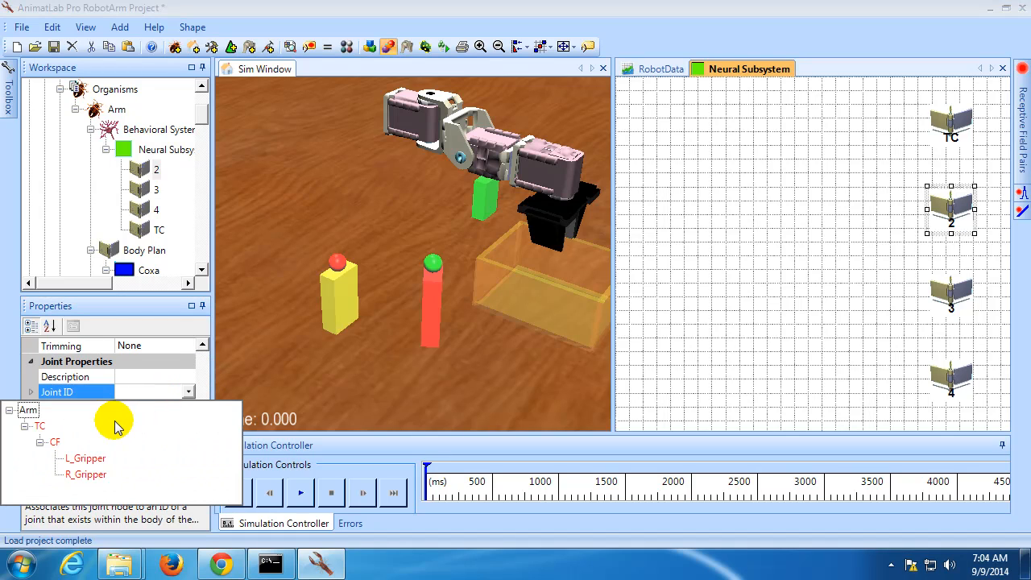
{"action": "left_click", "coordinate": [55, 442]}
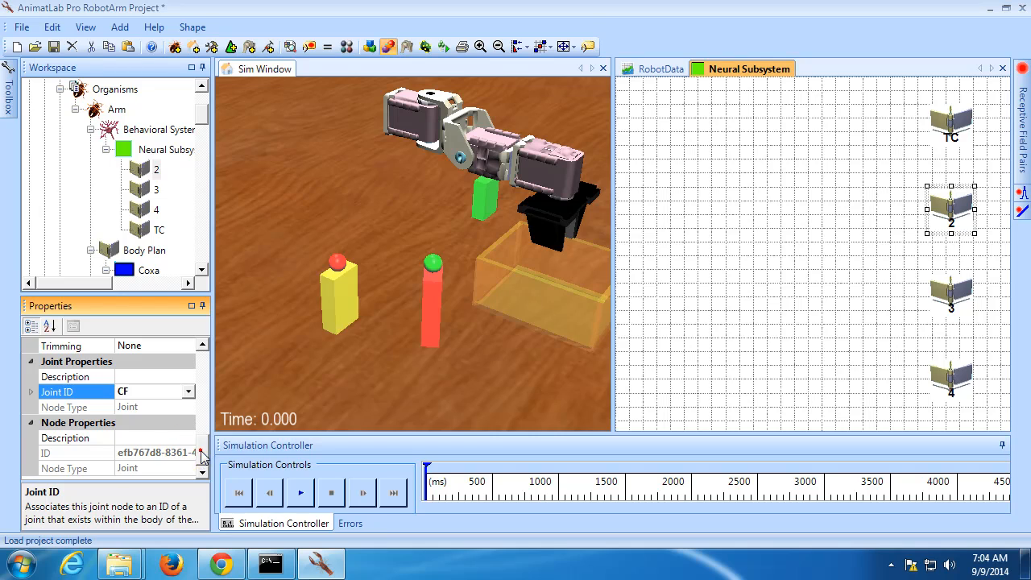
{"action": "left_click_drag", "start_coordinate": [203, 456], "coordinate": [203, 426]}
{"action": "left_click", "coordinate": [165, 395]}
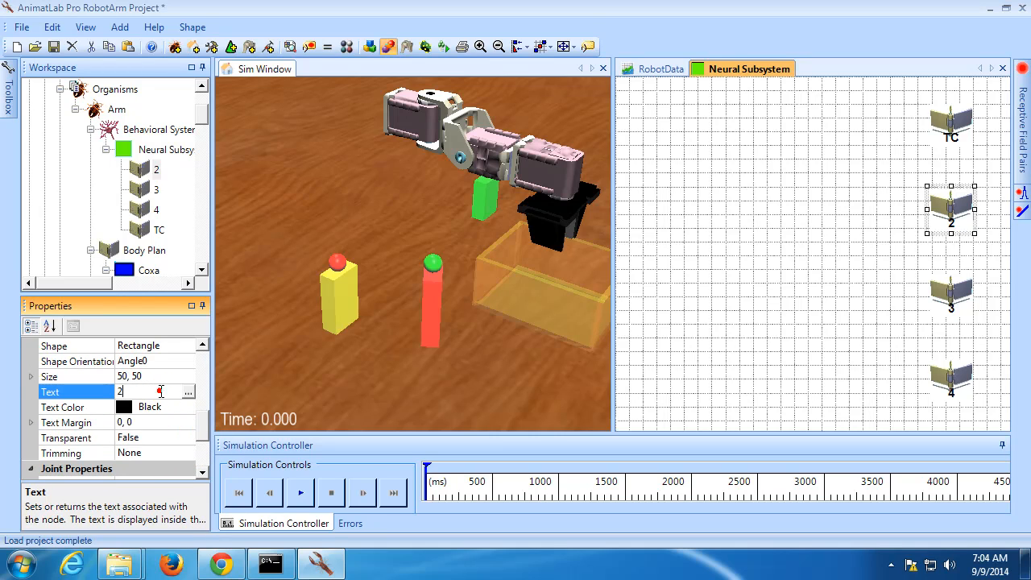
{"action": "double_click", "coordinate": [159, 392]}
{"action": "type", "text": "CF"}
{"action": "left_click", "coordinate": [88, 409]}
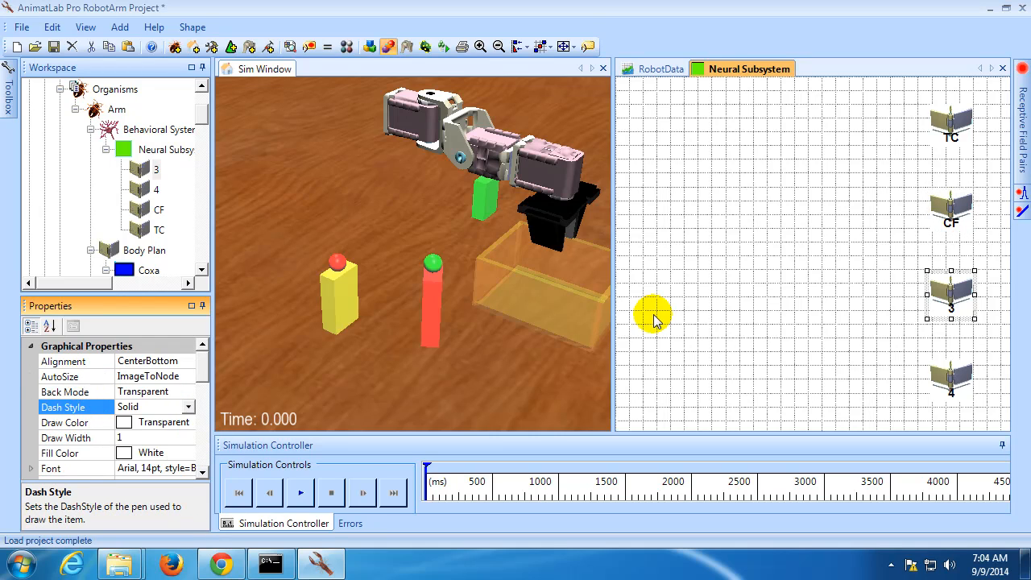
Link node 3 to the L_Gripper joint and label it LGripper
{"action": "left_click", "coordinate": [861, 327]}
{"action": "left_click", "coordinate": [944, 290]}
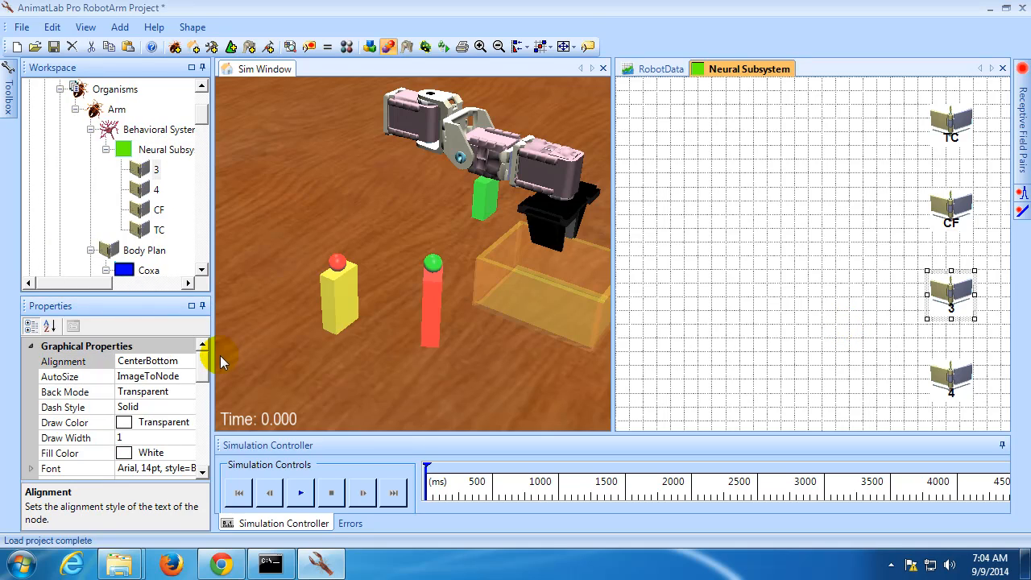
{"action": "left_click_drag", "start_coordinate": [203, 355], "coordinate": [187, 431]}
{"action": "left_click", "coordinate": [187, 422]}
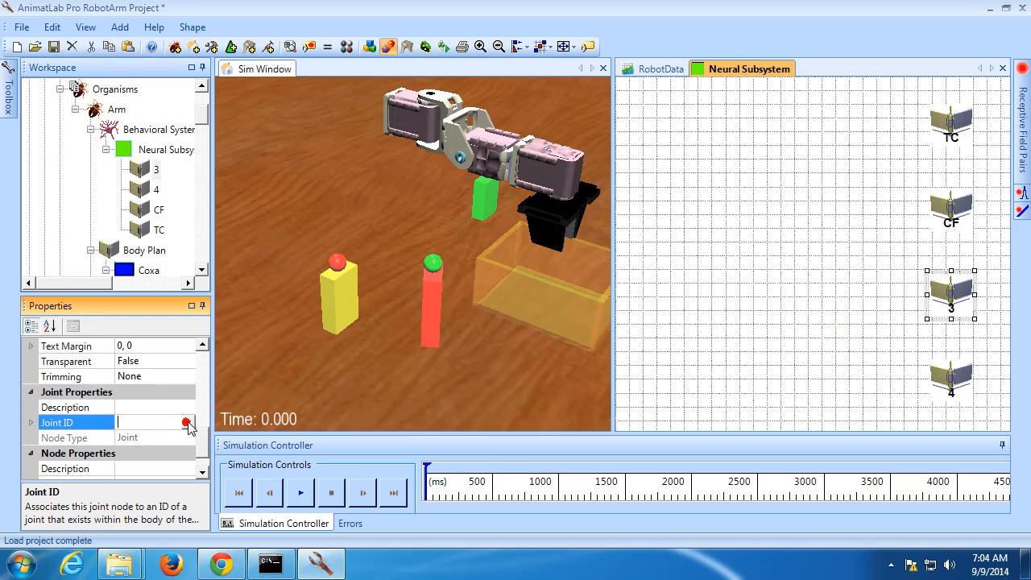
{"action": "left_click", "coordinate": [188, 422]}
{"action": "left_click", "coordinate": [85, 488]}
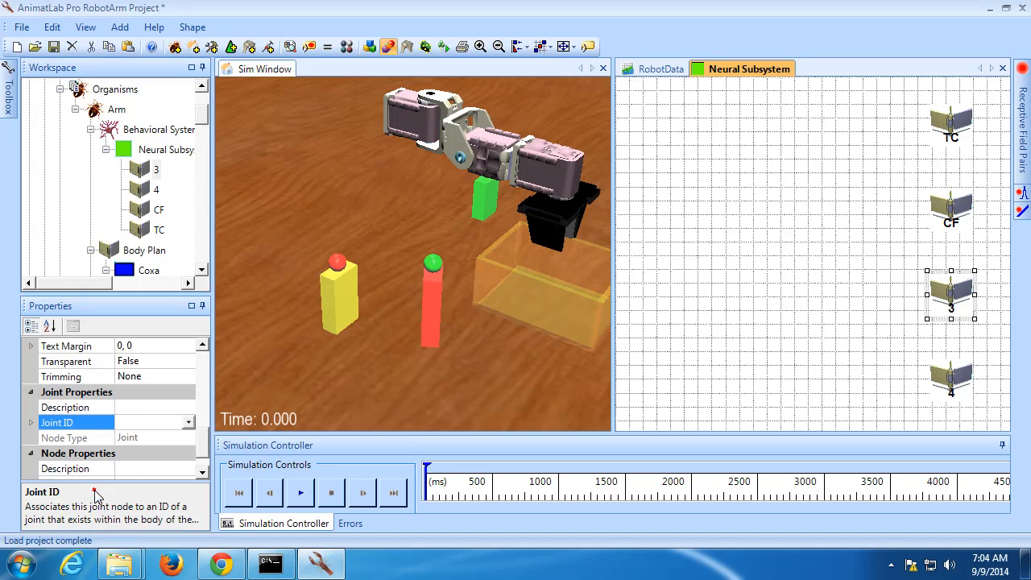
{"action": "left_click_drag", "start_coordinate": [200, 455], "coordinate": [207, 412]}
{"action": "scroll", "coordinate": [207, 412], "scroll_direction": "down", "scroll_amount": 1}
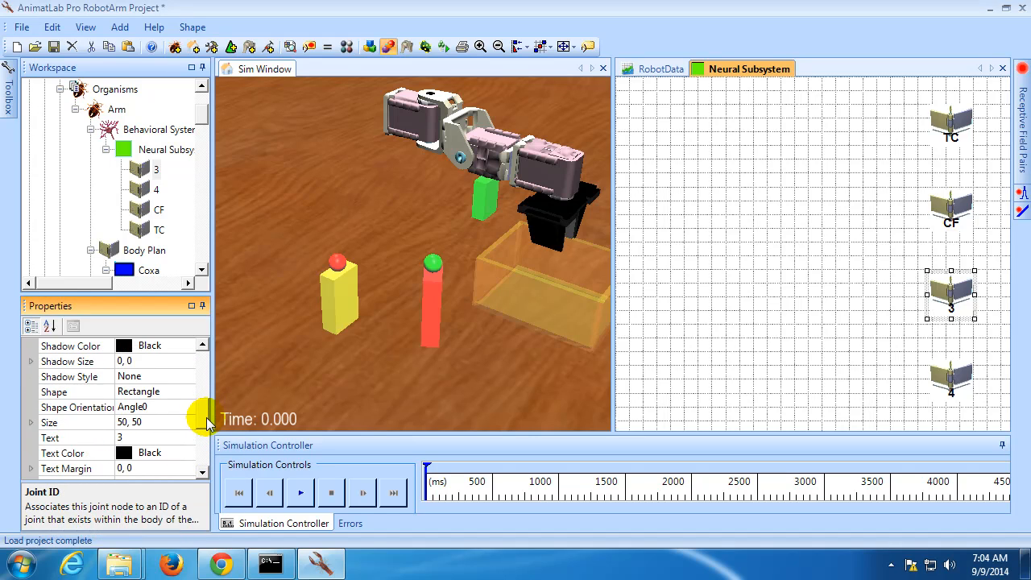
{"action": "left_click", "coordinate": [161, 437]}
{"action": "type", "text": "L"}
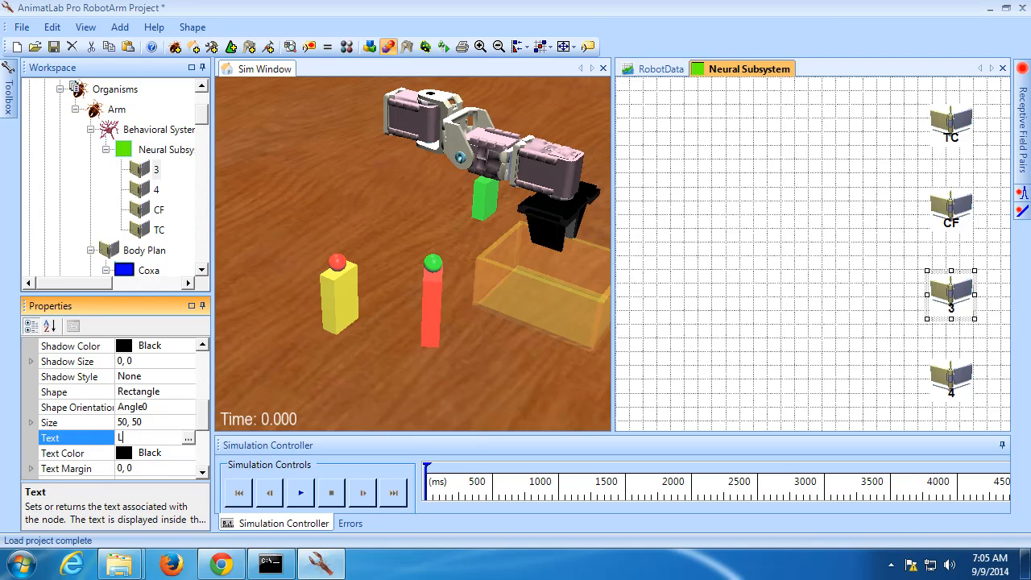
{"action": "type", "text": "Gripper"}
{"action": "key", "text": "Return"}
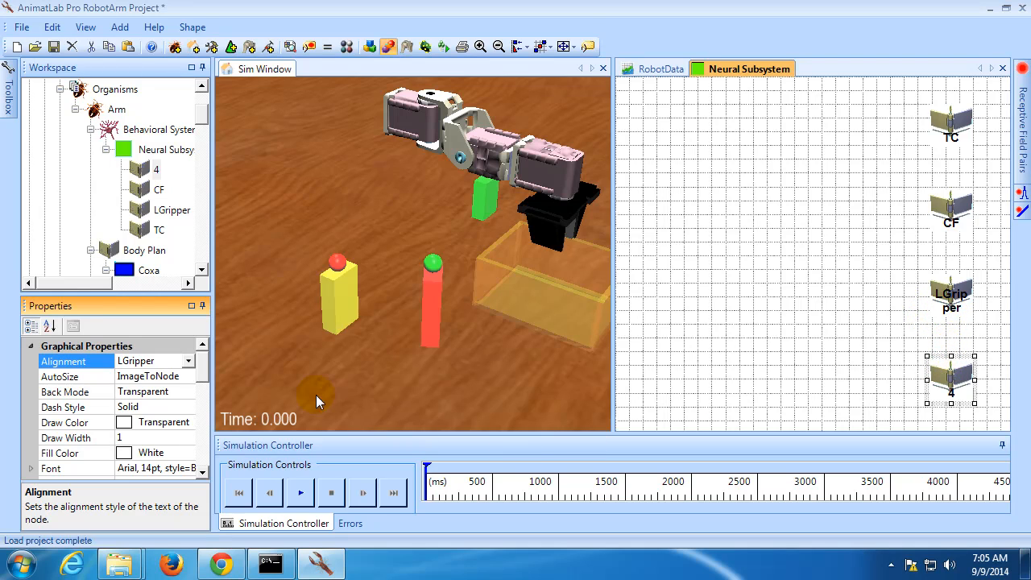
Link node 4 to the R_Gripper joint and label it RGripper
{"action": "left_click_drag", "start_coordinate": [201, 369], "coordinate": [201, 375]}
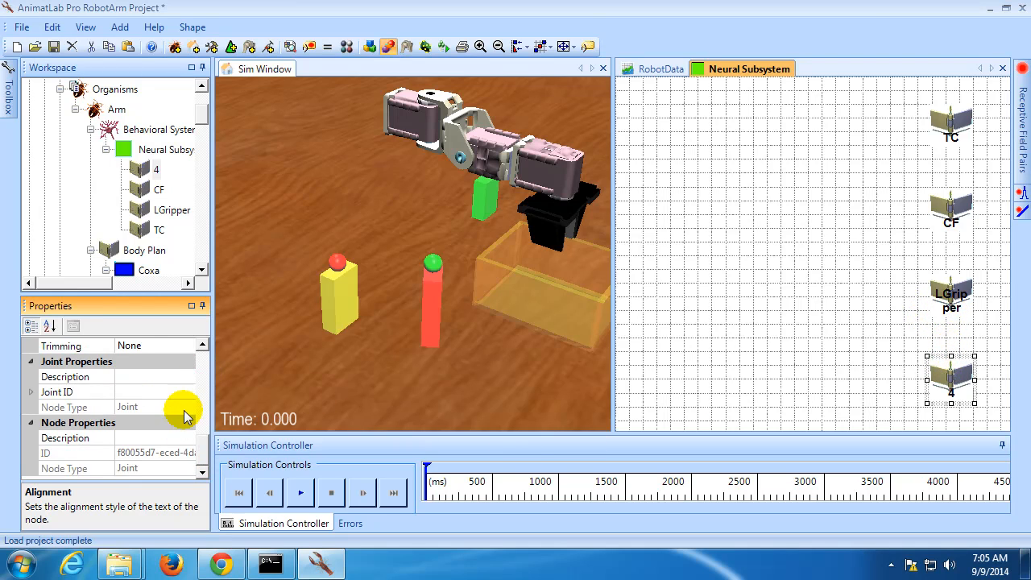
{"action": "left_click", "coordinate": [185, 391]}
{"action": "left_click", "coordinate": [188, 392]}
{"action": "left_click", "coordinate": [86, 474]}
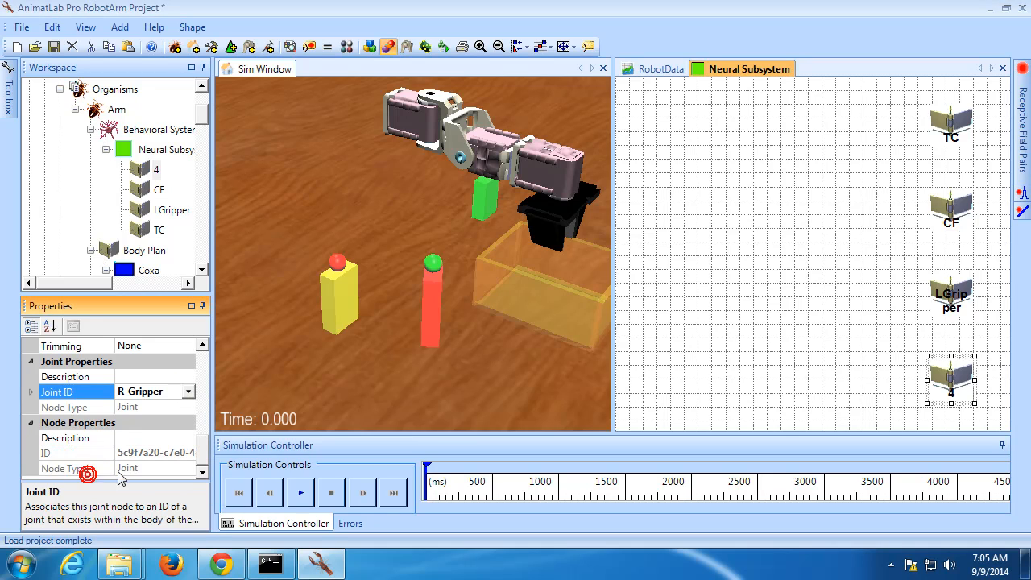
{"action": "left_click_drag", "start_coordinate": [201, 452], "coordinate": [203, 425]}
{"action": "left_click", "coordinate": [166, 433]}
{"action": "left_click", "coordinate": [166, 433]}
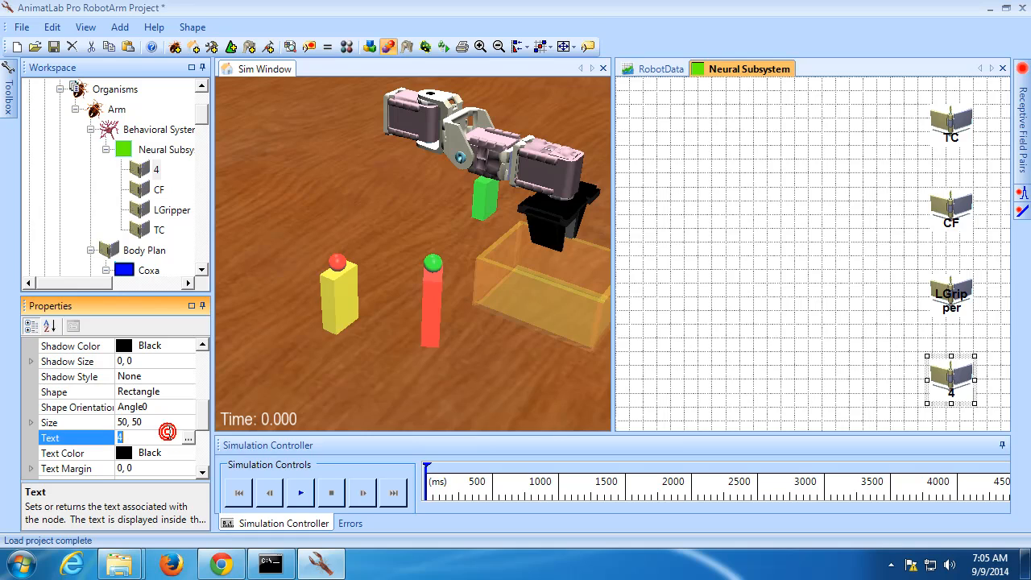
{"action": "type", "text": "RGripper"}
{"action": "key", "text": "Return"}
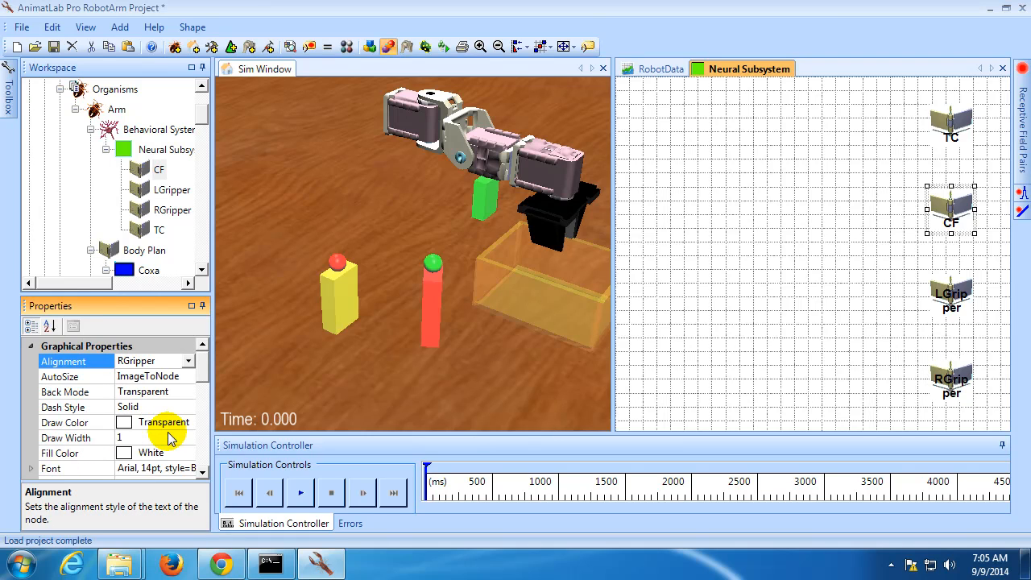
{"action": "left_click", "coordinate": [926, 296]}
Widen LGripper and give all four joint nodes the same size in both dimensions
{"action": "left_click_drag", "start_coordinate": [922, 295], "coordinate": [910, 295]}
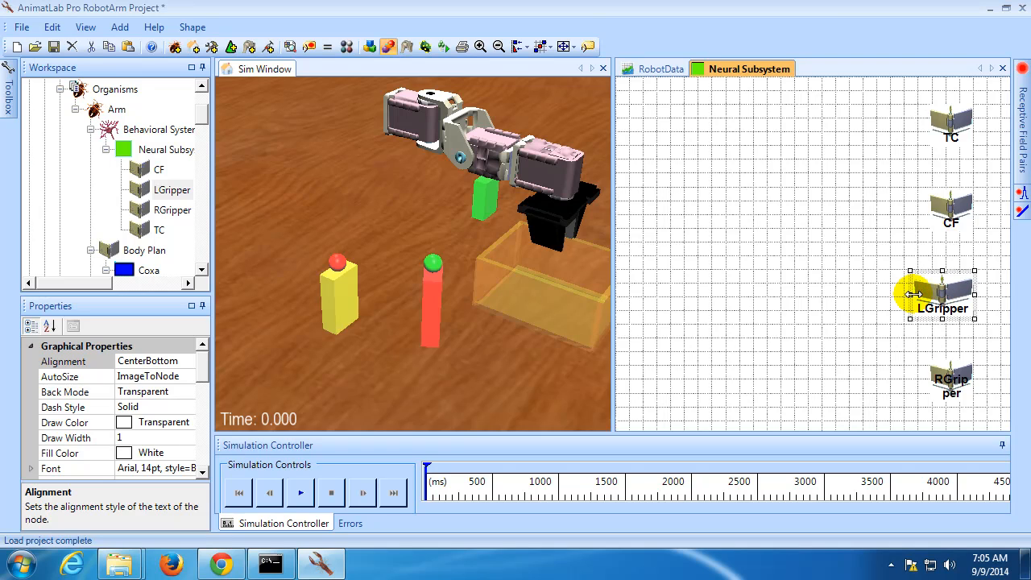
{"action": "left_click", "coordinate": [954, 372]}
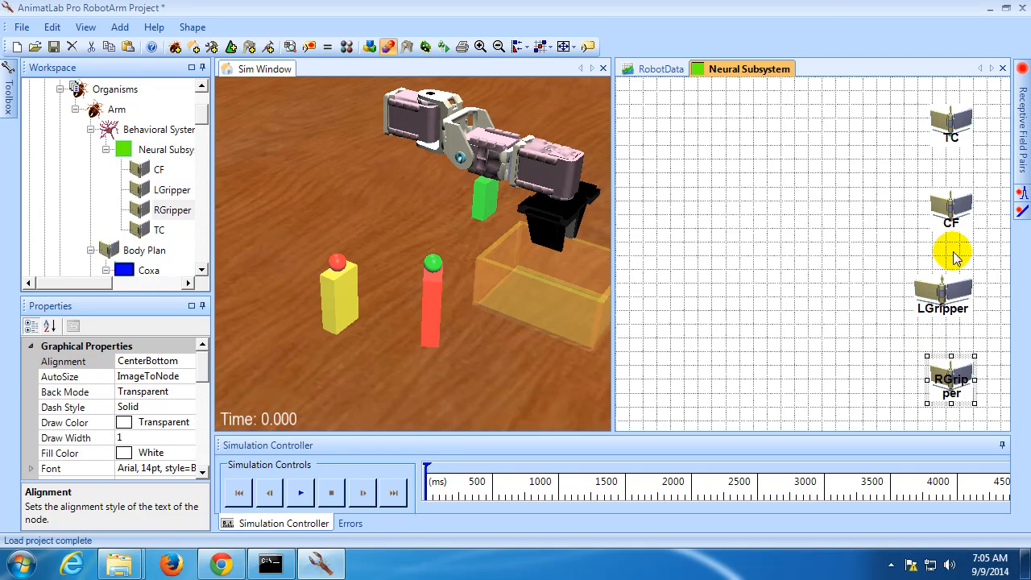
{"action": "left_click", "coordinate": [952, 211], "text": "ctrl"}
{"action": "left_click", "coordinate": [955, 127], "text": "ctrl"}
{"action": "left_click", "coordinate": [940, 292], "text": "ctrl"}
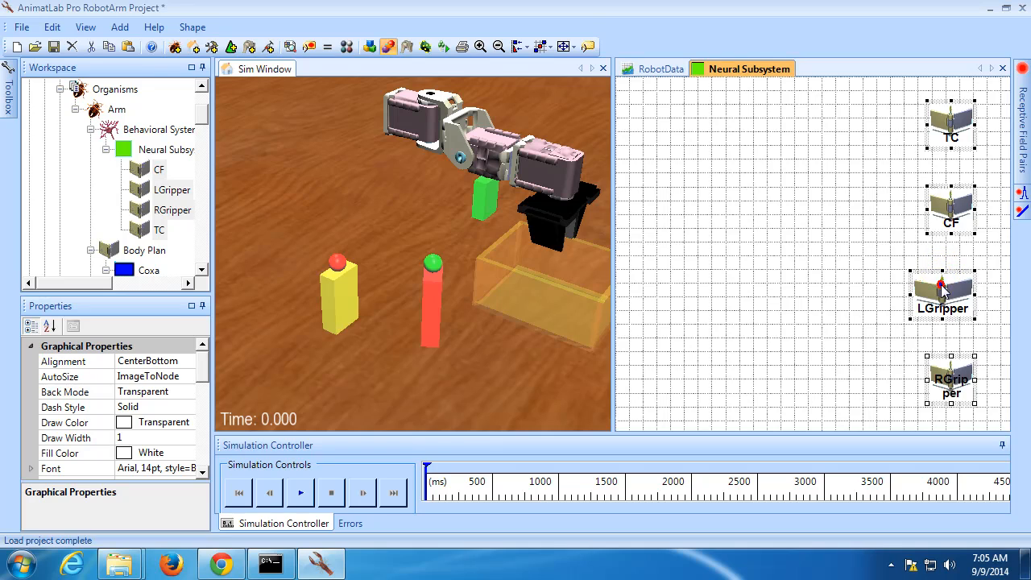
{"action": "right_click", "coordinate": [941, 291]}
{"action": "mouse_move", "coordinate": [943, 443]}
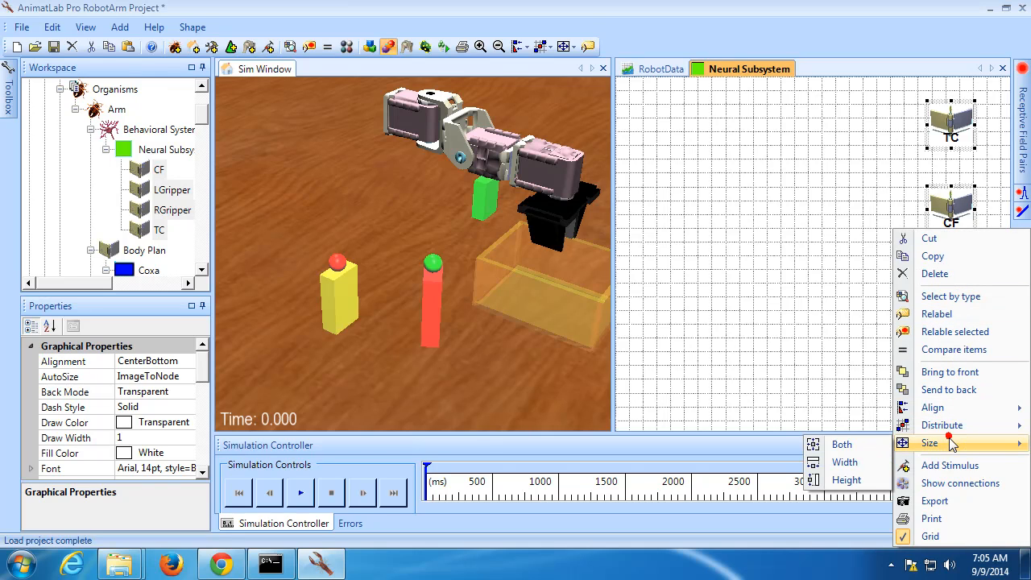
{"action": "left_click", "coordinate": [875, 441]}
Align the TC, CF, LGripper and RGripper nodes on one vertical center line
{"action": "right_click", "coordinate": [937, 295]}
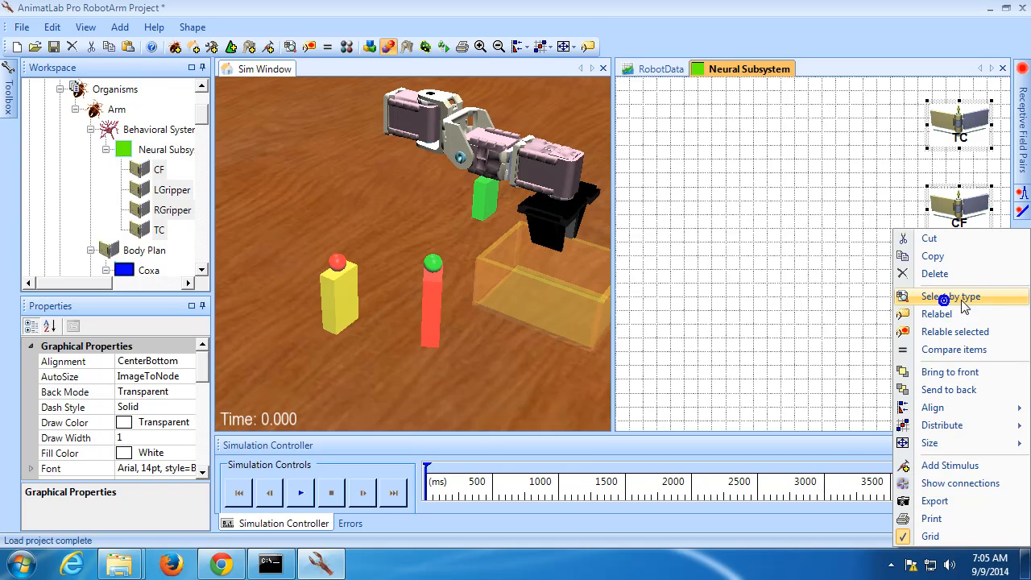
{"action": "mouse_move", "coordinate": [960, 409]}
{"action": "left_click", "coordinate": [870, 427]}
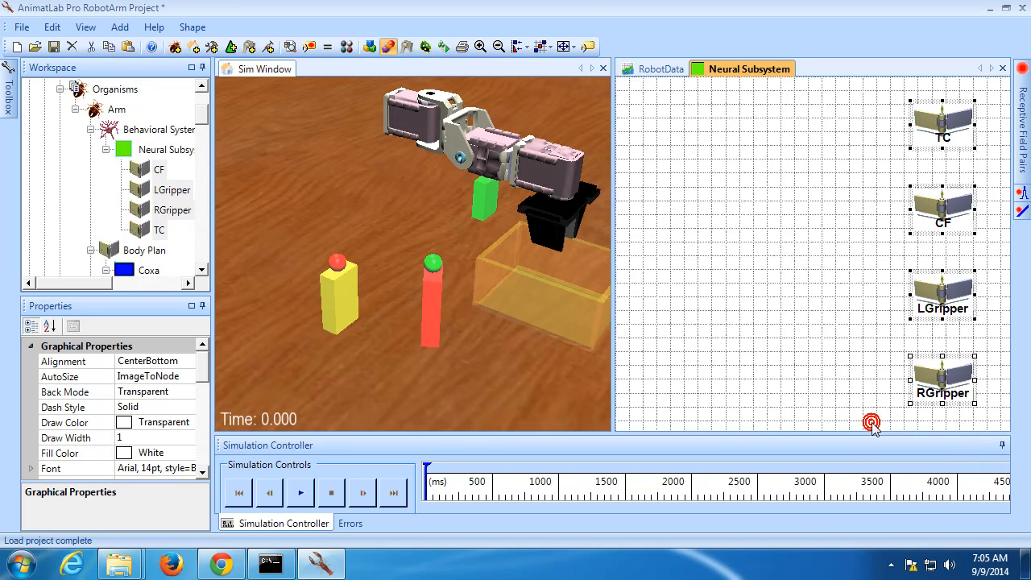
{"action": "left_click", "coordinate": [874, 337]}
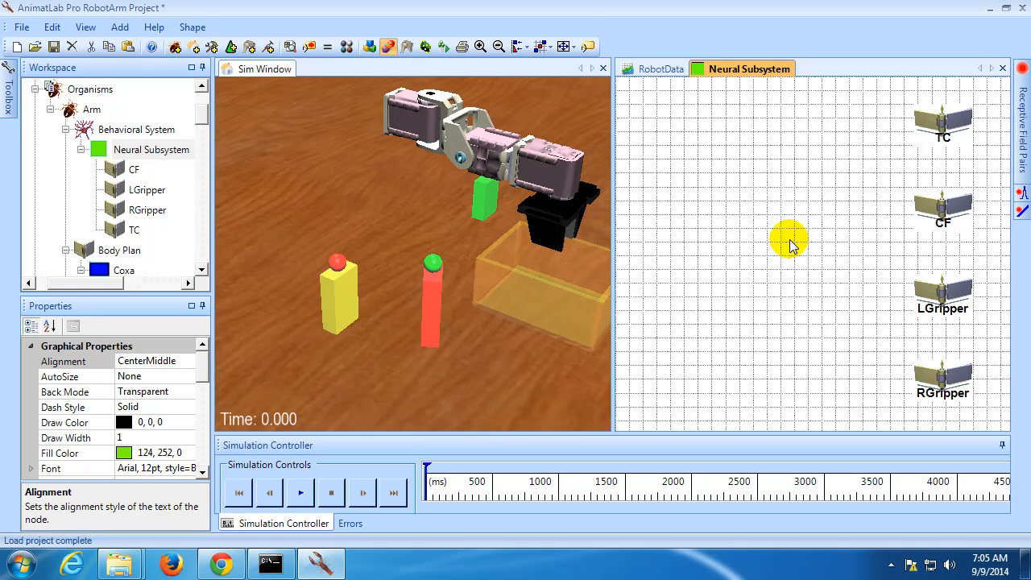
Place two Tonic Firing Rate Neurons from the Toolbox at the diagram's top left, one above the other
{"action": "left_click", "coordinate": [11, 95]}
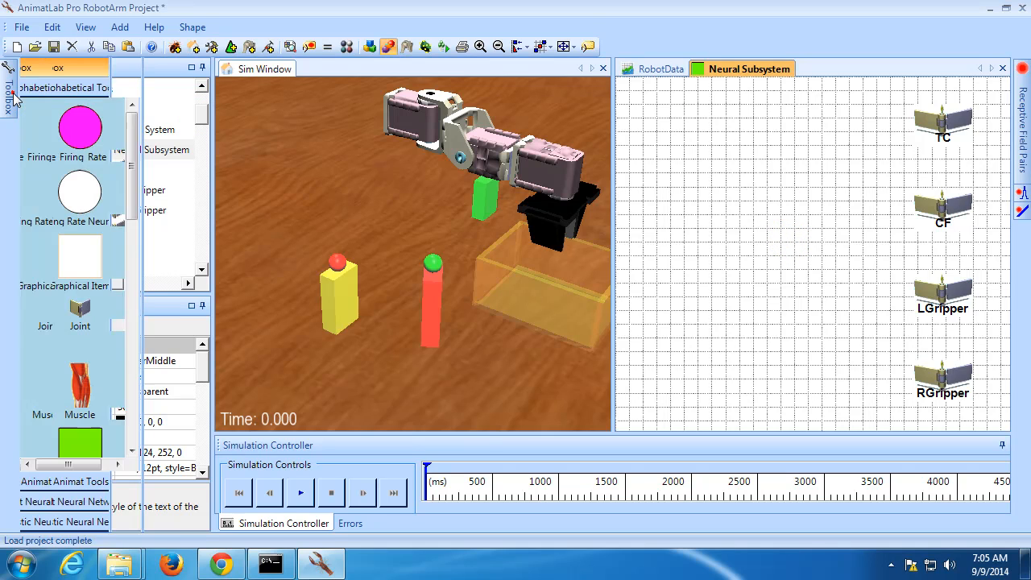
{"action": "left_click_drag", "start_coordinate": [130, 139], "coordinate": [122, 378]}
{"action": "left_click_drag", "start_coordinate": [77, 419], "coordinate": [689, 132]}
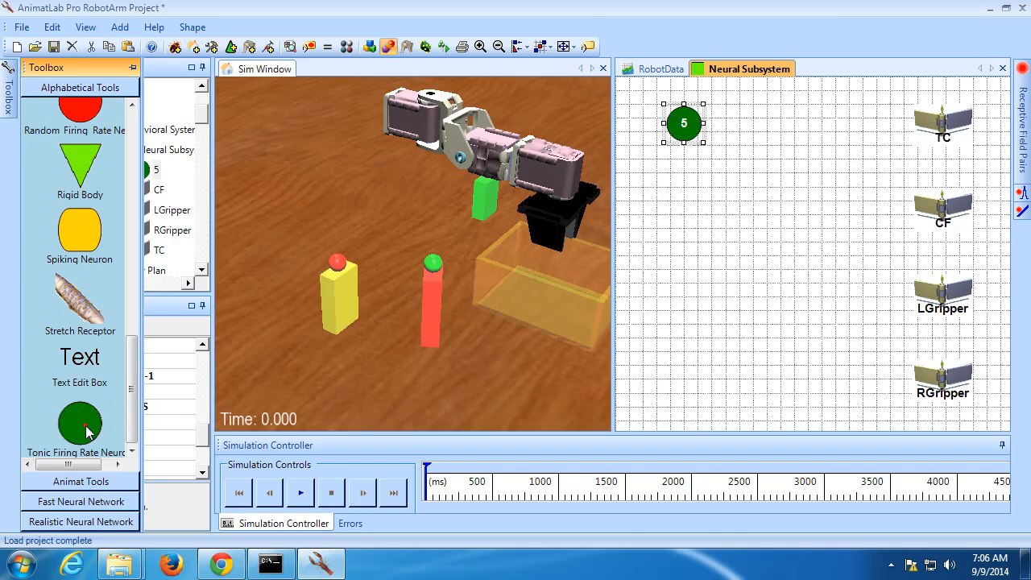
{"action": "left_click_drag", "start_coordinate": [89, 433], "coordinate": [689, 207]}
Rename the new neurons TC and CF, and link TC to the TC joint
{"action": "left_click", "coordinate": [687, 132]}
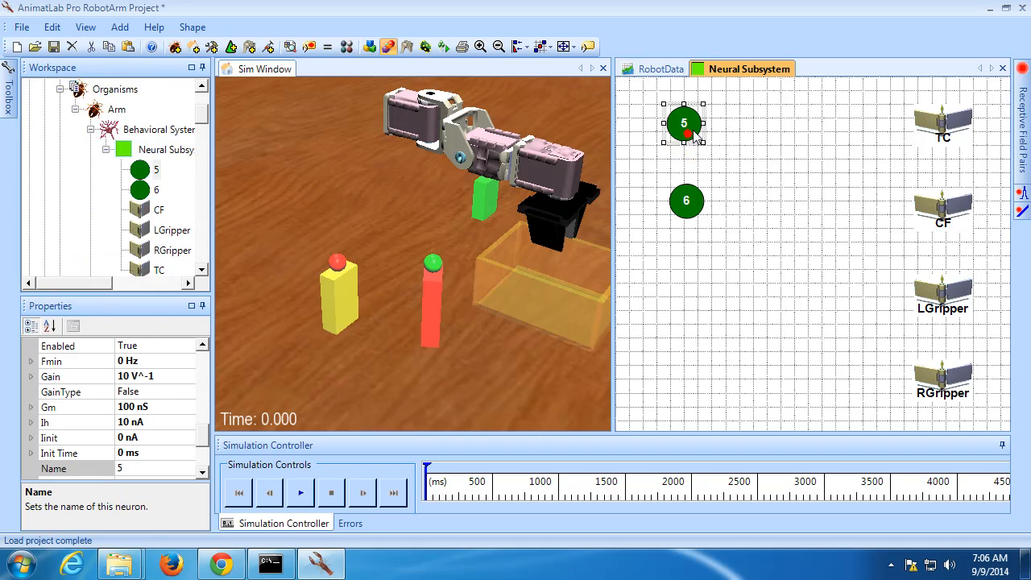
{"action": "double_click", "coordinate": [694, 131]}
{"action": "type", "text": "TC"}
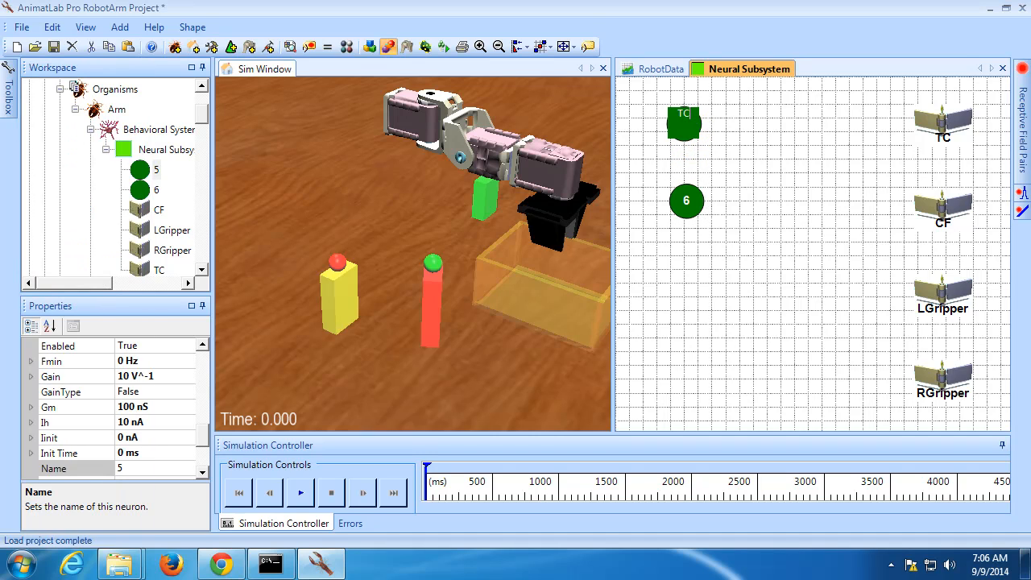
{"action": "left_click", "coordinate": [725, 172]}
{"action": "left_click", "coordinate": [686, 201]}
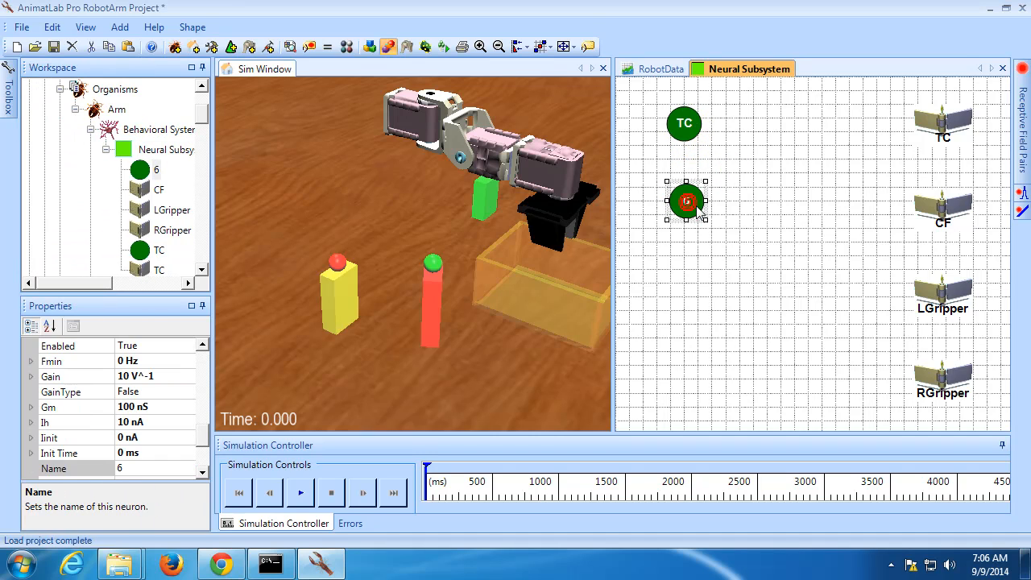
{"action": "double_click", "coordinate": [690, 203]}
{"action": "type", "text": "CF"}
{"action": "left_click", "coordinate": [754, 201]}
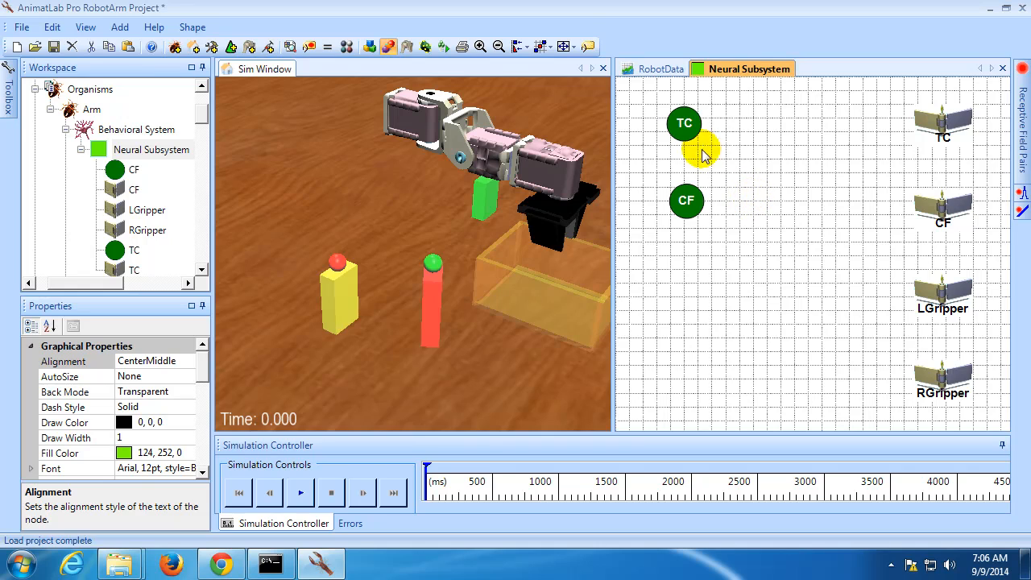
{"action": "left_click_drag", "start_coordinate": [684, 122], "coordinate": [934, 125]}
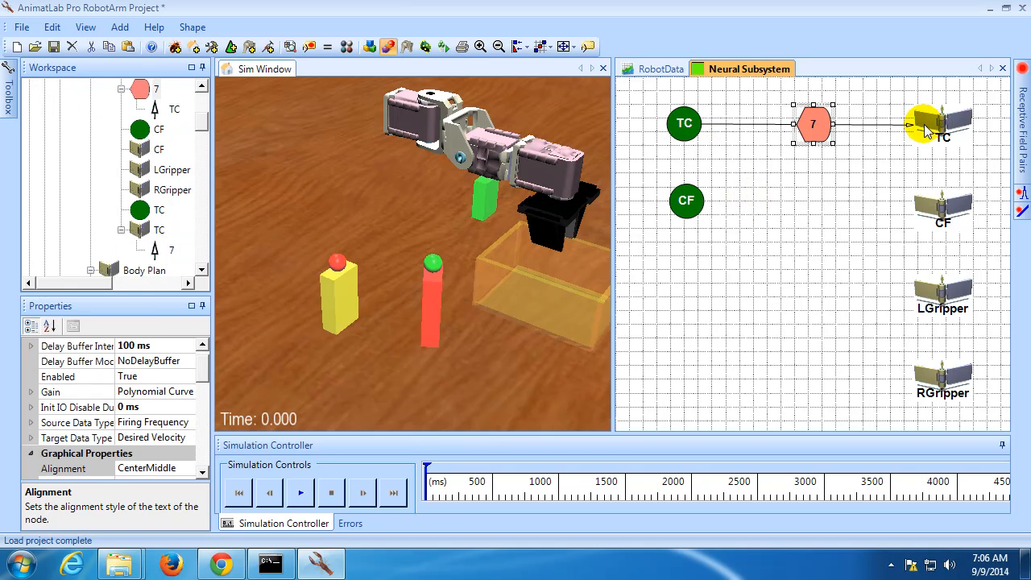
Link CF to the CF joint and name the two adapters TCad and CFad
{"action": "left_click_drag", "start_coordinate": [694, 201], "coordinate": [938, 211]}
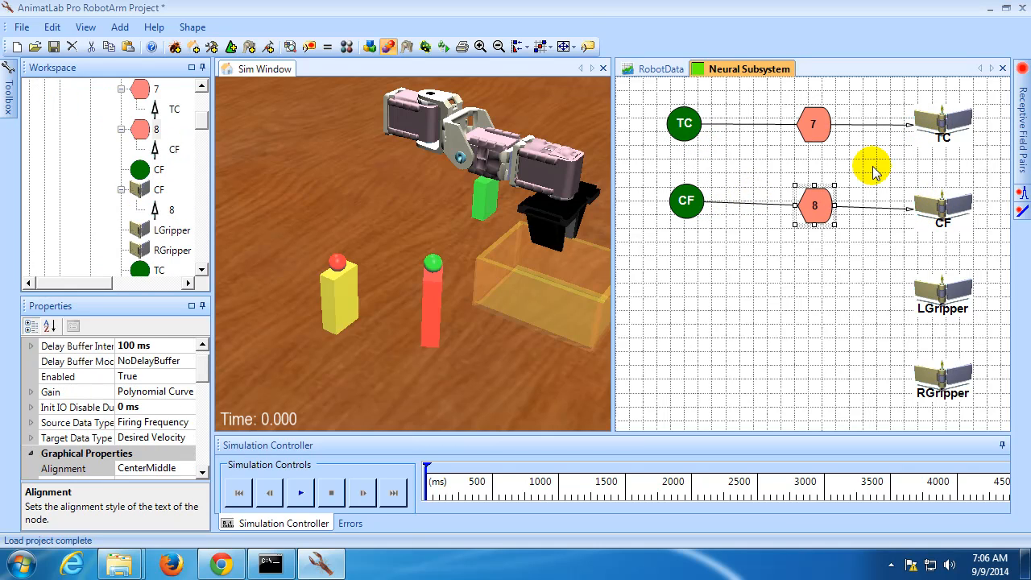
{"action": "left_click", "coordinate": [817, 131]}
{"action": "left_click", "coordinate": [820, 131]}
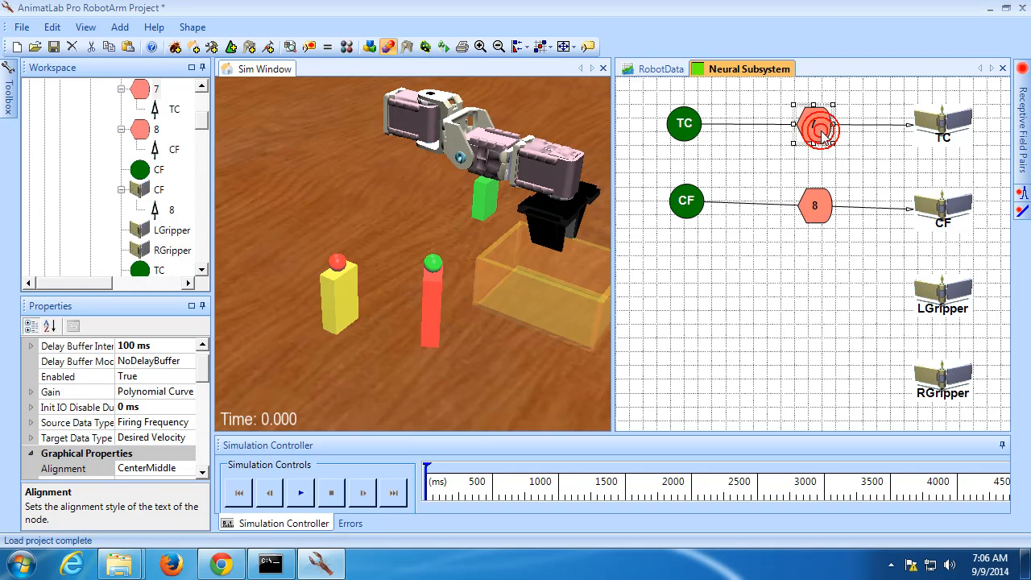
{"action": "type", "text": "TCa"}
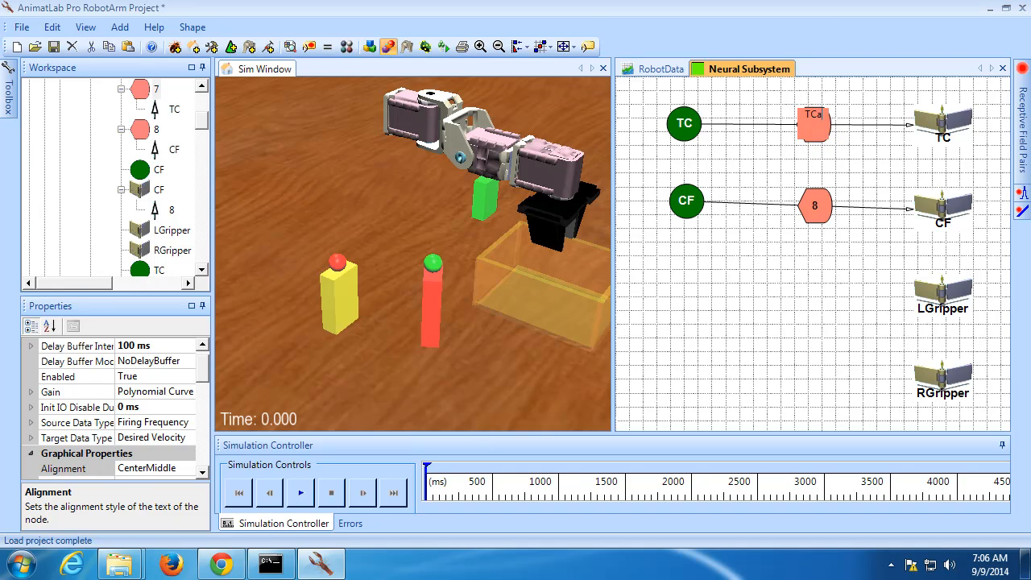
{"action": "type", "text": "d"}
{"action": "left_click", "coordinate": [817, 166]}
{"action": "left_click", "coordinate": [817, 202]}
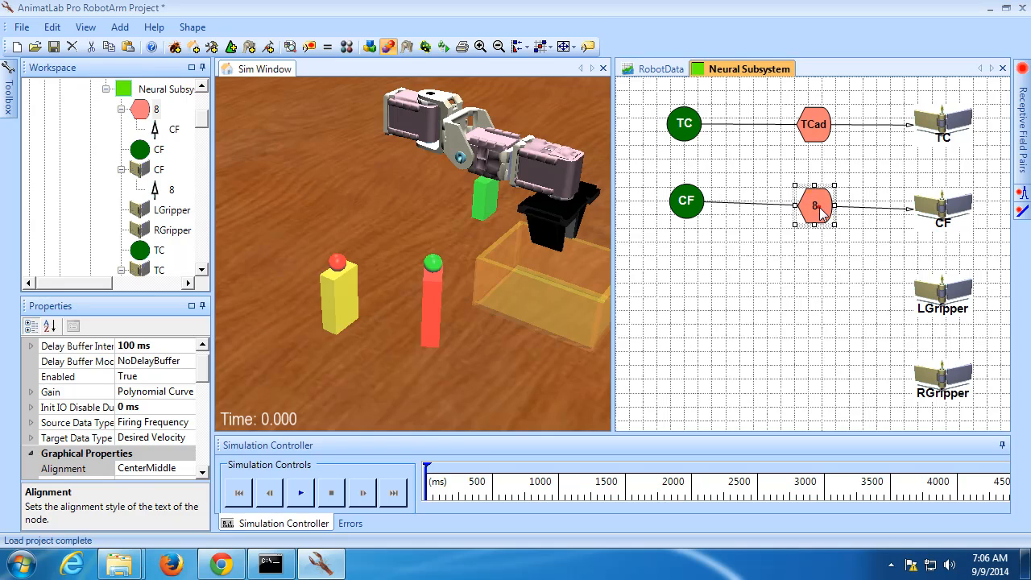
{"action": "left_click", "coordinate": [819, 207]}
{"action": "type", "text": "CFad"}
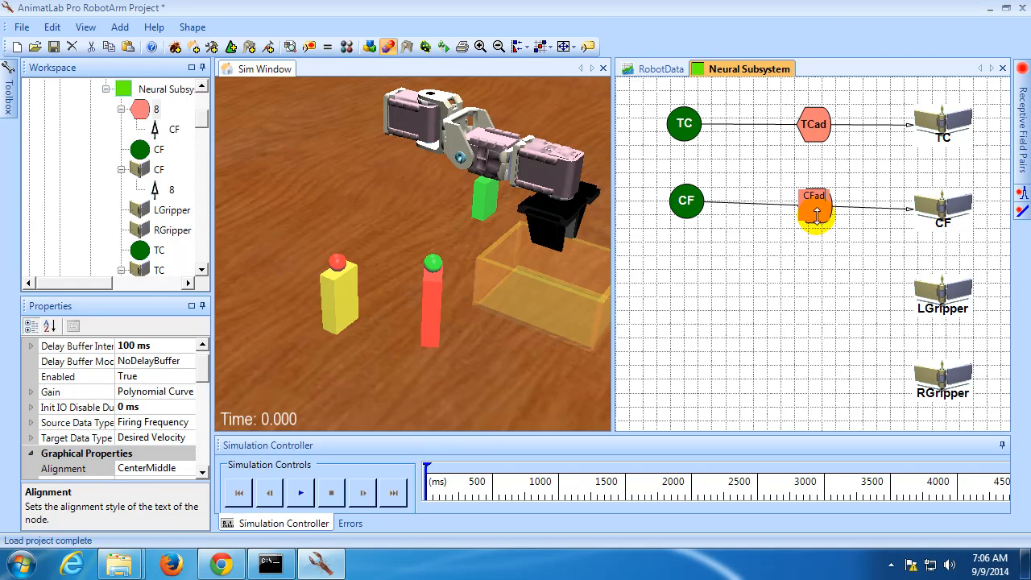
{"action": "left_click", "coordinate": [796, 276]}
Select the CF neuron, CFad adapter and CF joint together for arranging
{"action": "left_click", "coordinate": [689, 208]}
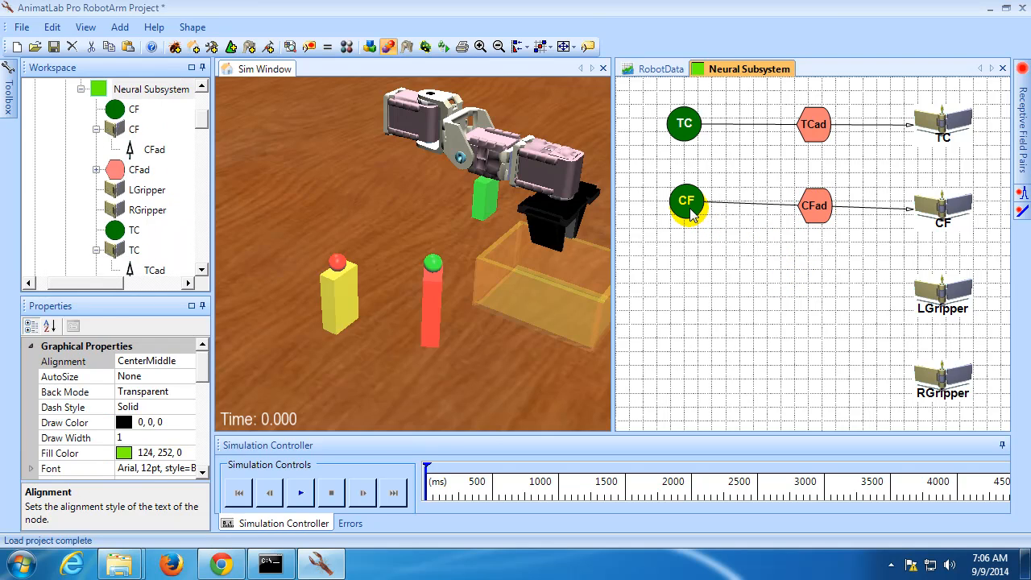
{"action": "left_click", "coordinate": [813, 207], "text": "ctrl"}
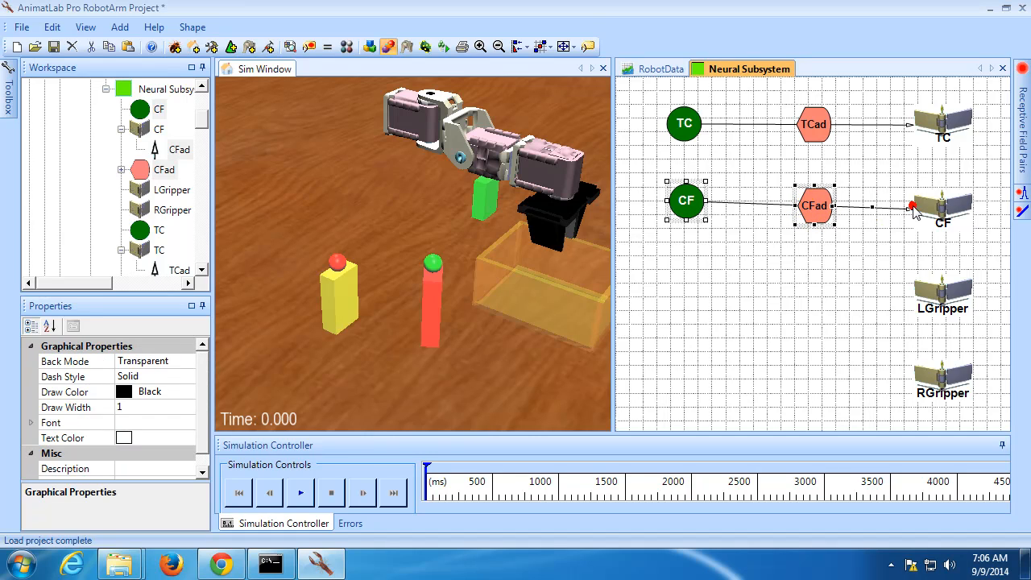
{"action": "right_click", "coordinate": [925, 211]}
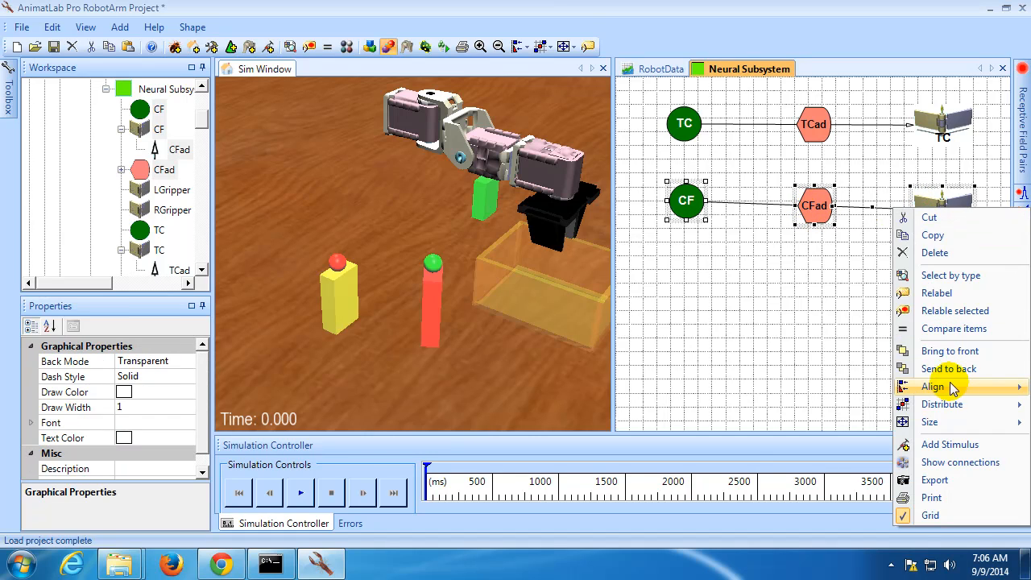
Align the CF neuron, CFad and CF joint on one horizontal row
{"action": "mouse_move", "coordinate": [906, 387]}
{"action": "left_click", "coordinate": [823, 464]}
{"action": "left_click", "coordinate": [732, 210]}
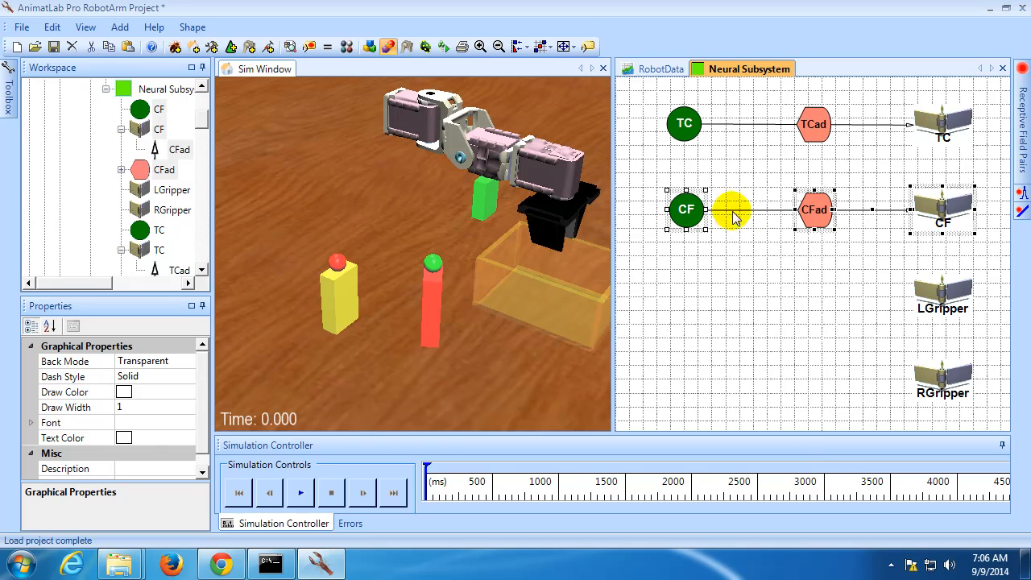
Align the TC neuron, TCad and TC joint on one horizontal row
{"action": "left_click", "coordinate": [684, 125]}
{"action": "left_click", "coordinate": [804, 129], "text": "ctrl"}
{"action": "right_click", "coordinate": [926, 122]}
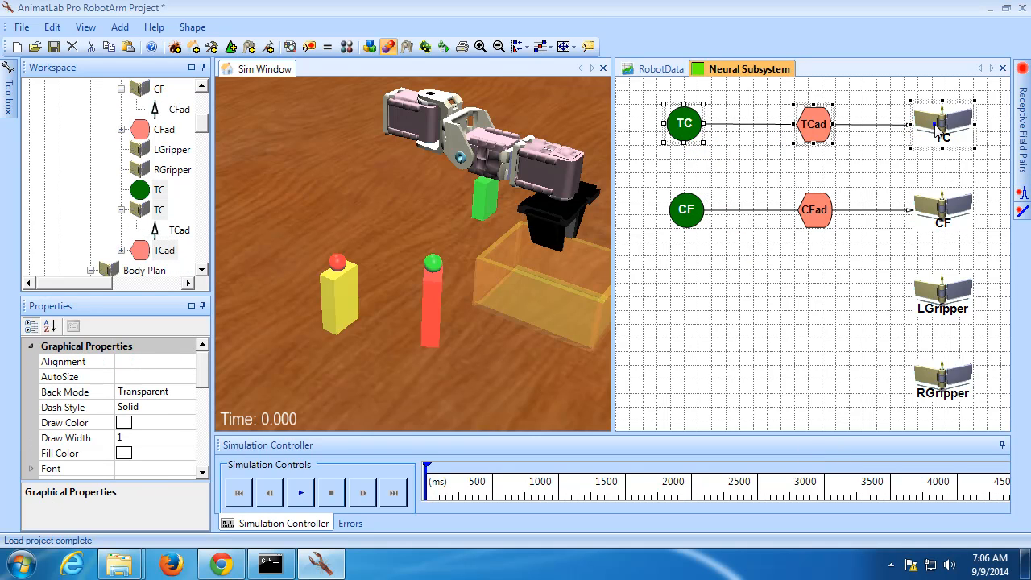
{"action": "mouse_move", "coordinate": [938, 303]}
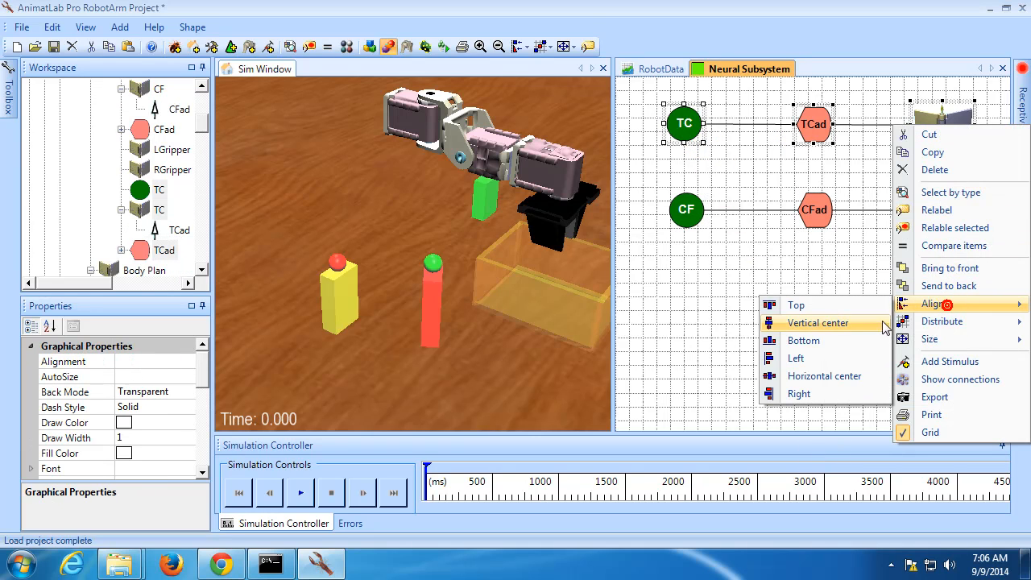
{"action": "left_click", "coordinate": [824, 376]}
{"action": "left_click", "coordinate": [731, 315]}
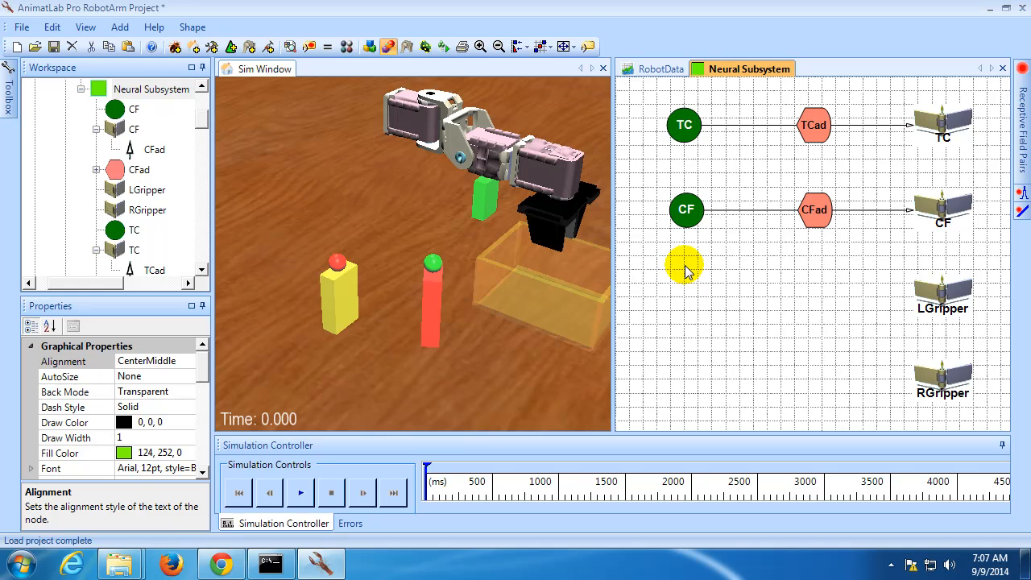
{"action": "left_click", "coordinate": [817, 130]}
{"action": "scroll", "coordinate": [200, 361], "scroll_direction": "down", "scroll_amount": 2}
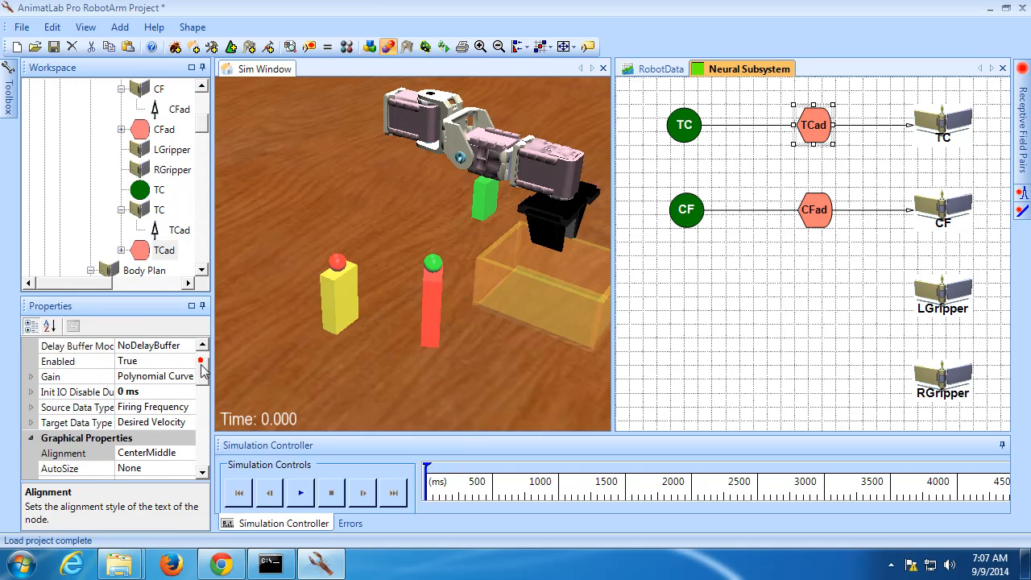
{"action": "left_click", "coordinate": [89, 393]}
{"action": "left_click", "coordinate": [87, 407]}
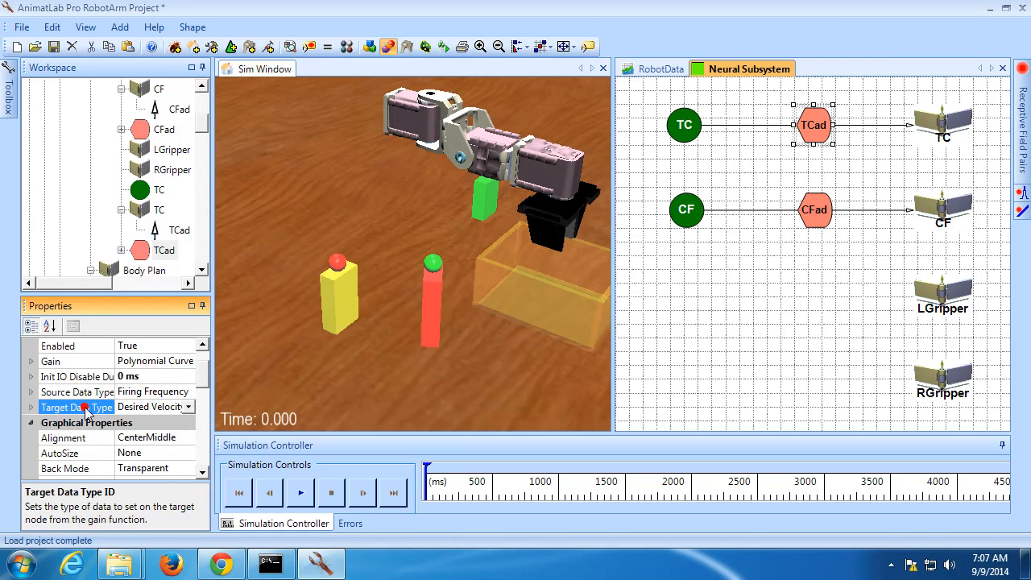
{"action": "left_click", "coordinate": [78, 364]}
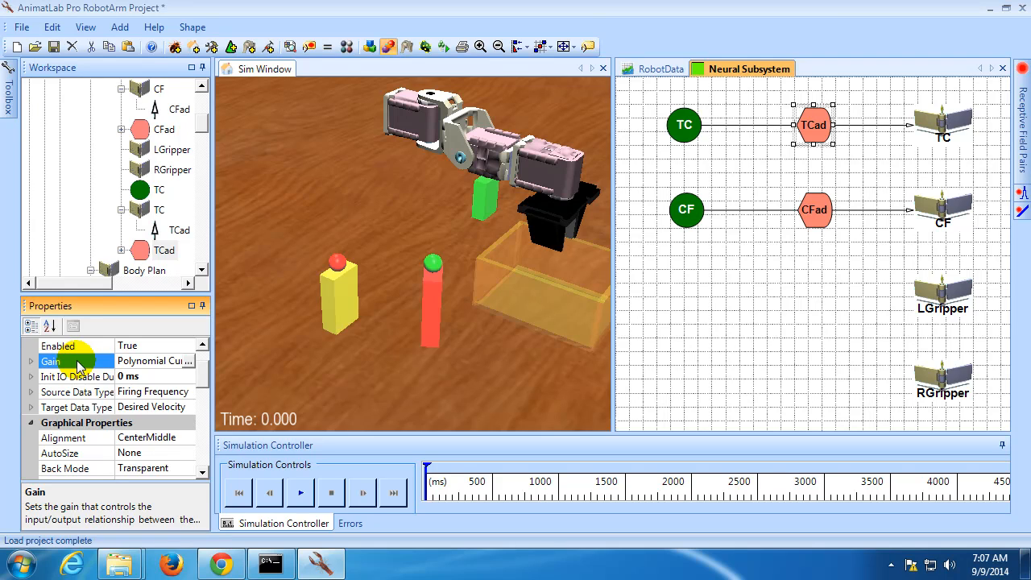
{"action": "left_click", "coordinate": [677, 133]}
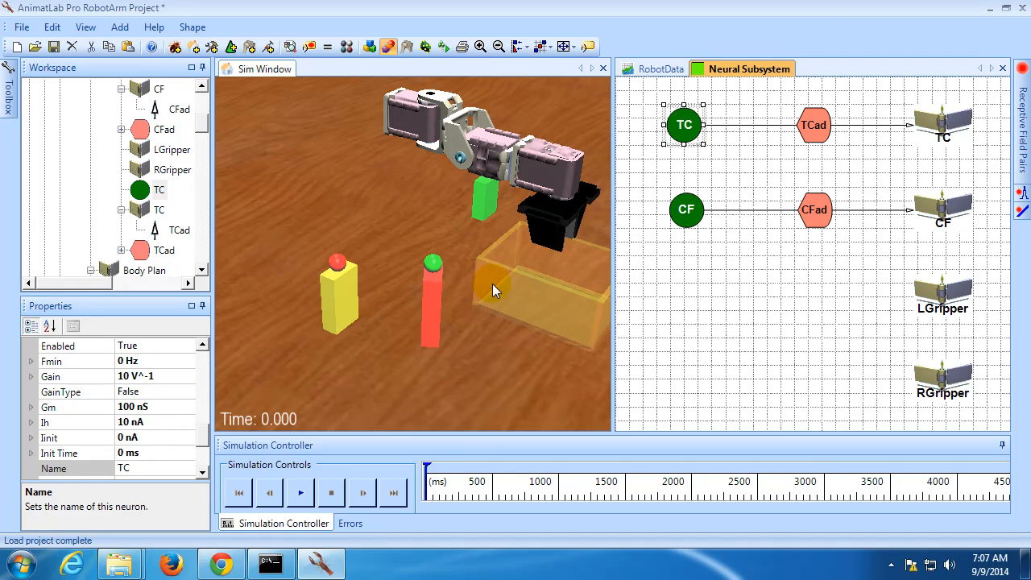
{"action": "left_click", "coordinate": [685, 210], "text": "ctrl"}
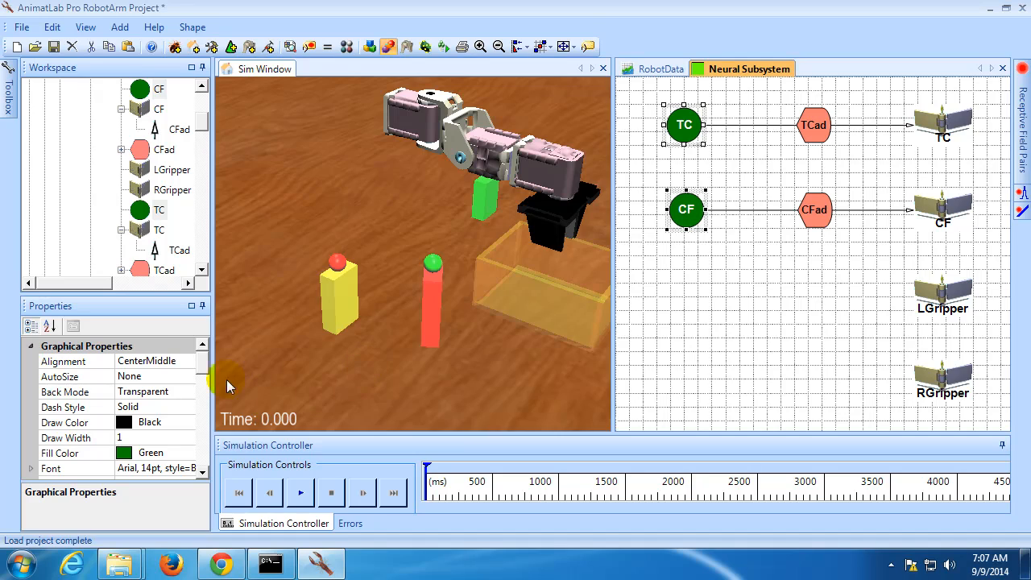
{"action": "left_click_drag", "start_coordinate": [202, 361], "coordinate": [201, 453]}
{"action": "left_click", "coordinate": [164, 409]}
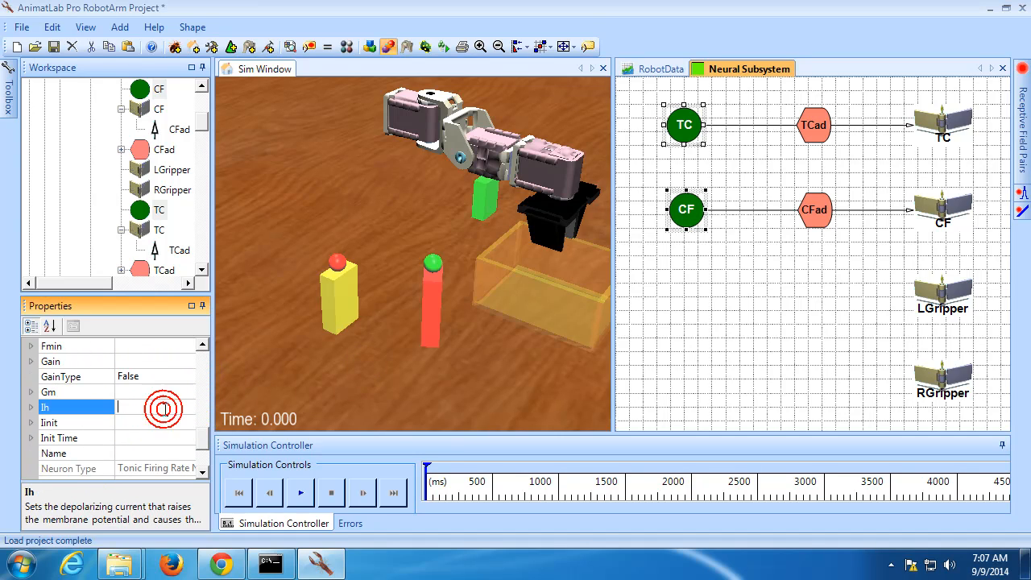
{"action": "left_click", "coordinate": [102, 422]}
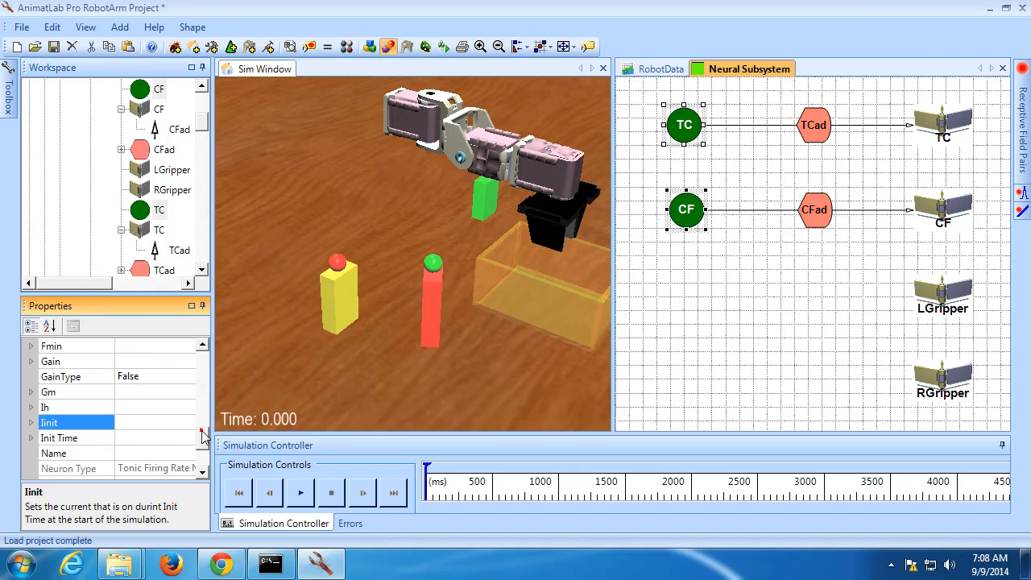
{"action": "scroll", "coordinate": [199, 410], "scroll_direction": "up", "scroll_amount": 3}
{"action": "left_click", "coordinate": [161, 377]}
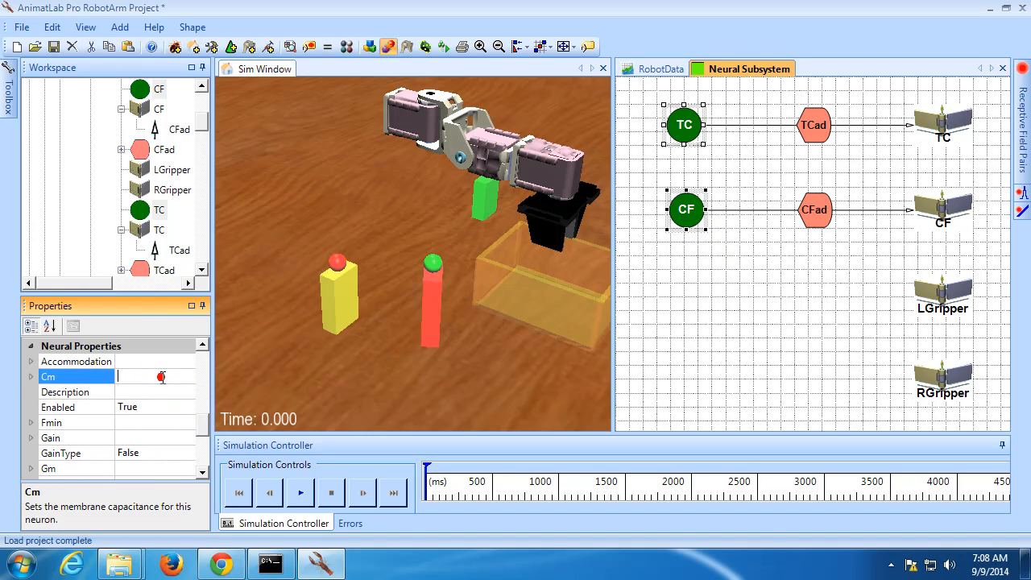
{"action": "left_click", "coordinate": [69, 392]}
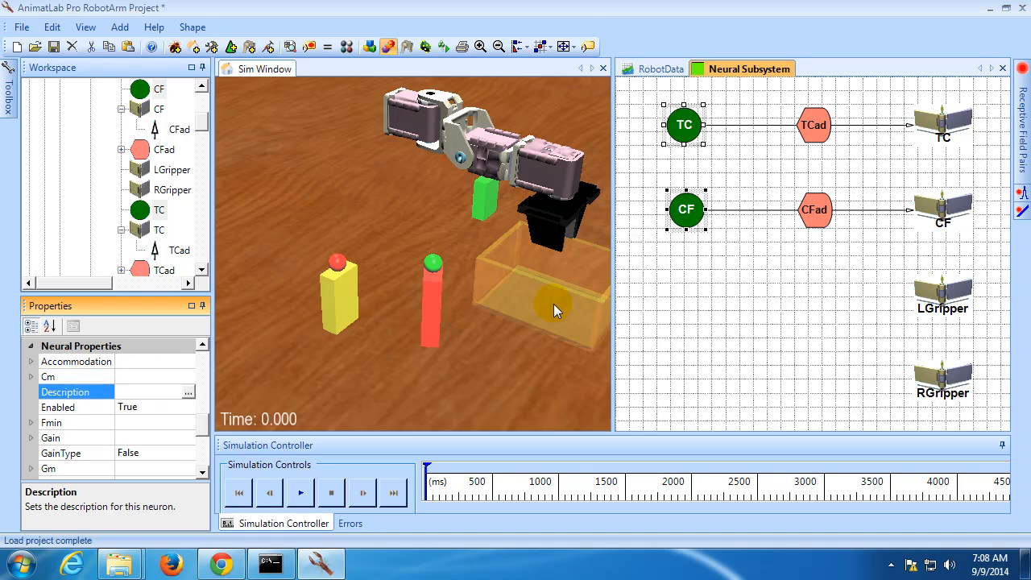
{"action": "left_click", "coordinate": [669, 280]}
{"action": "left_click", "coordinate": [690, 217]}
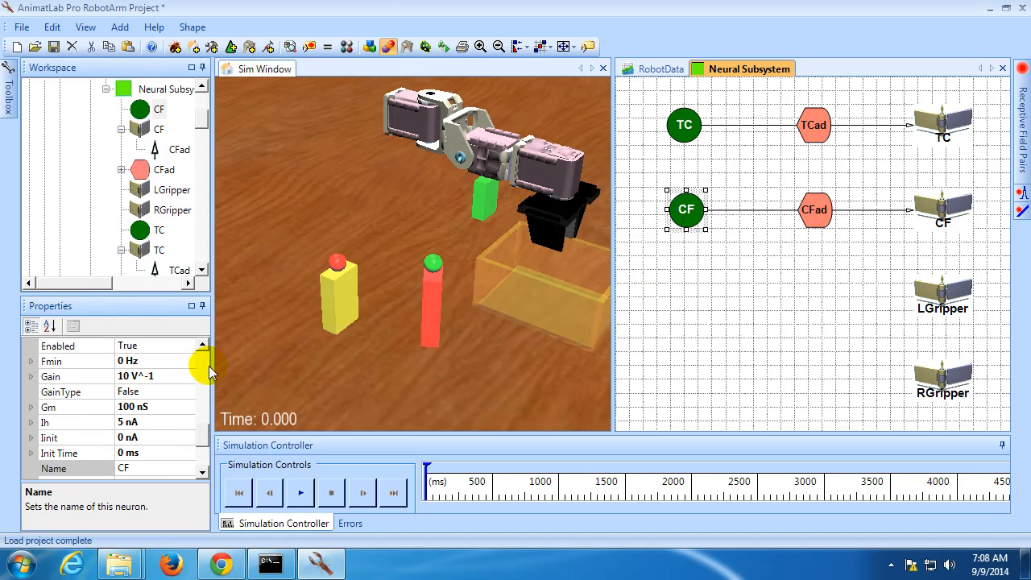
{"action": "scroll", "coordinate": [203, 423], "scroll_direction": "up", "scroll_amount": 1}
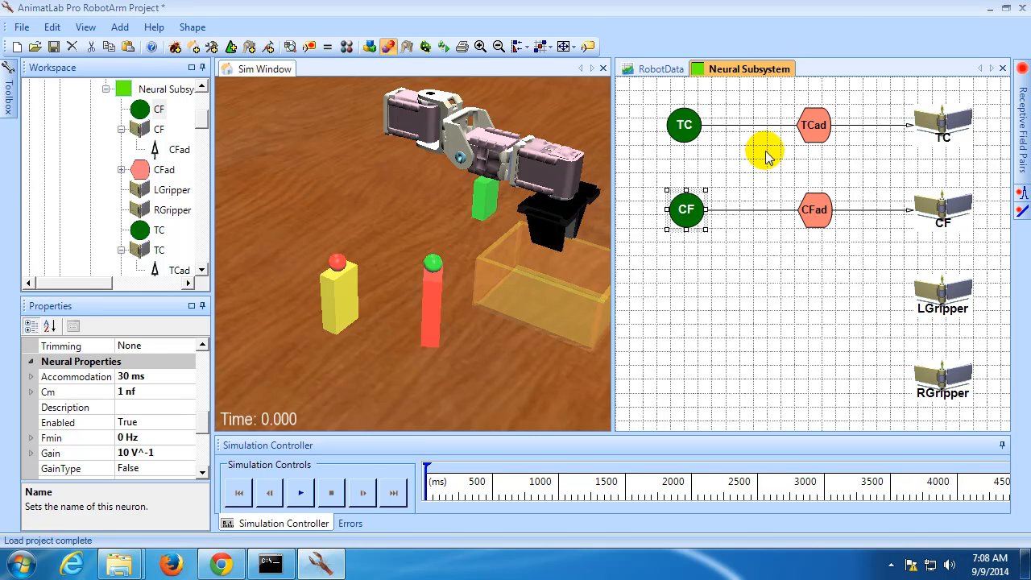
Set TCad's gain curve to upper limit 1, C 2, D -1 (Y = 2X − 1)
{"action": "left_click", "coordinate": [810, 137]}
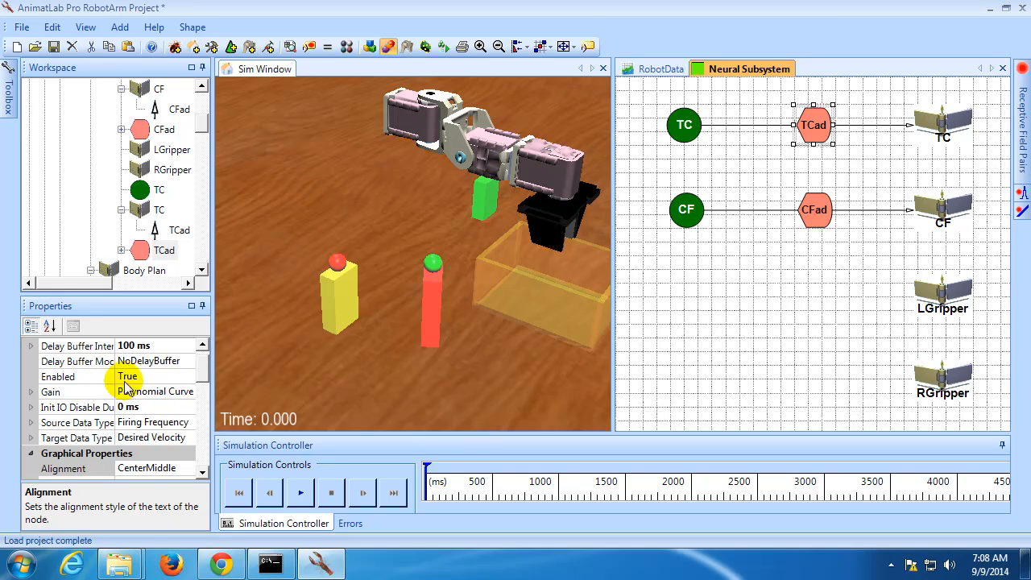
{"action": "left_click", "coordinate": [32, 392]}
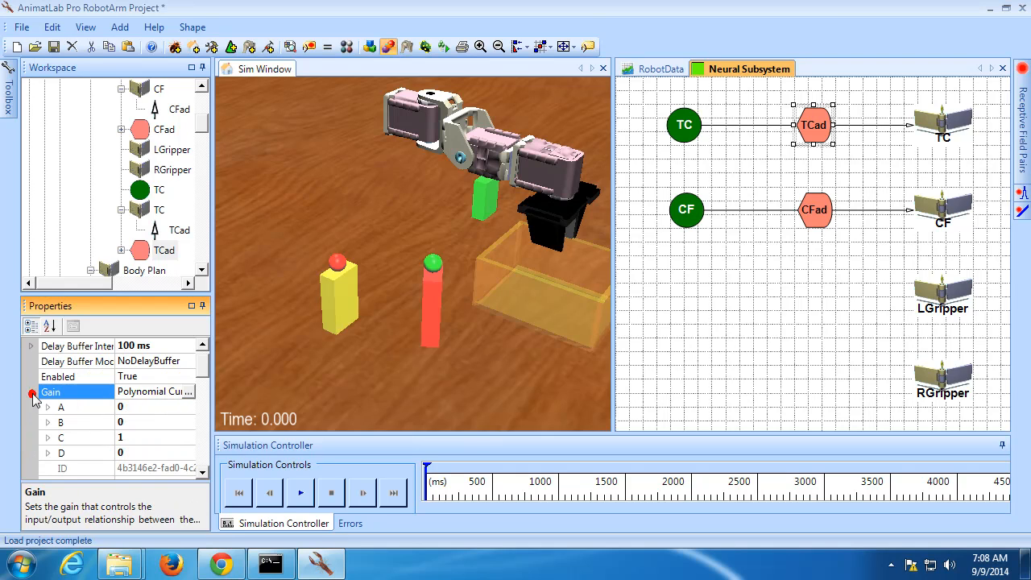
{"action": "left_click", "coordinate": [188, 392]}
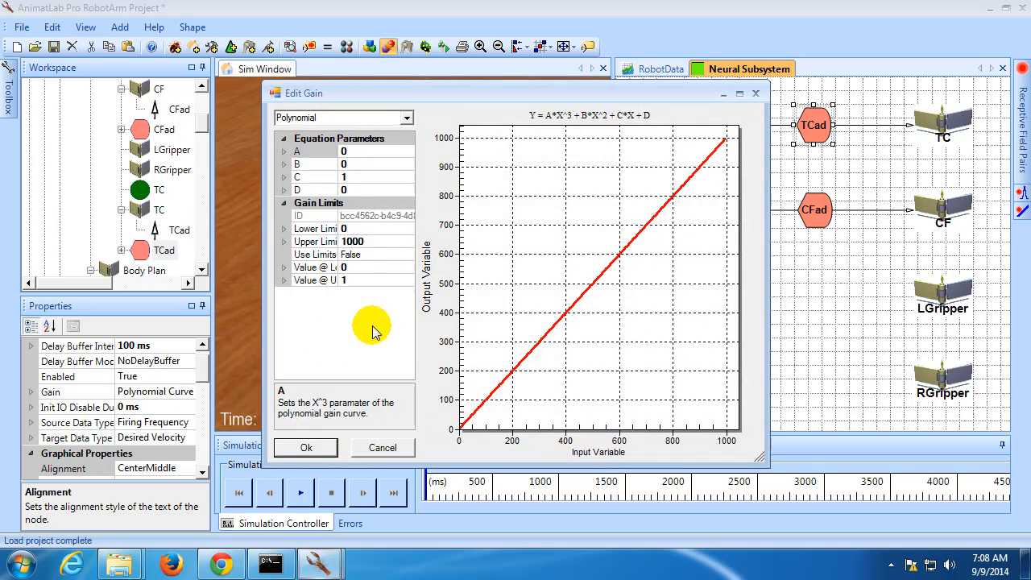
{"action": "left_click", "coordinate": [366, 240]}
{"action": "type", "text": "1"}
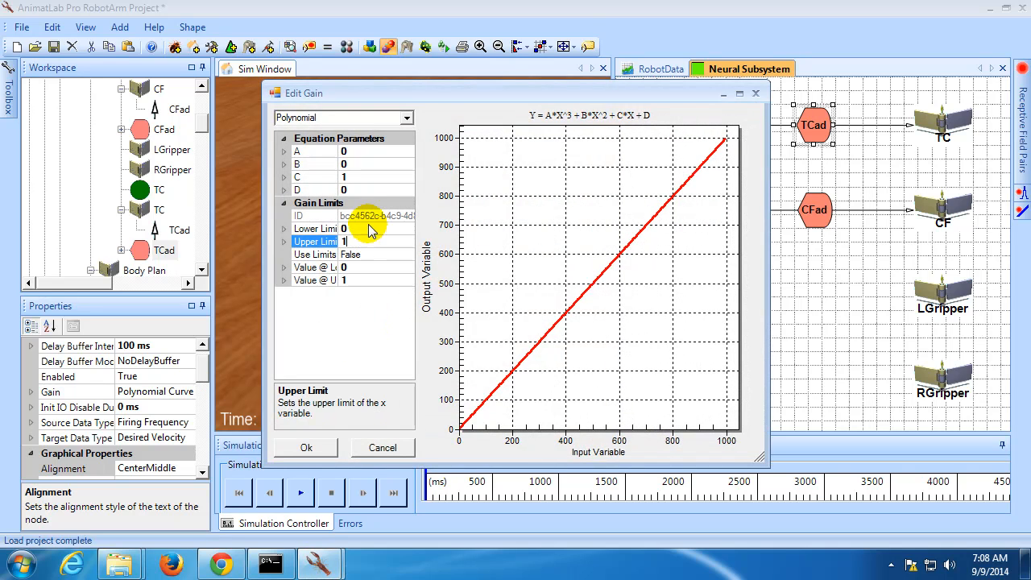
{"action": "left_click", "coordinate": [367, 177]}
{"action": "type", "text": "2"}
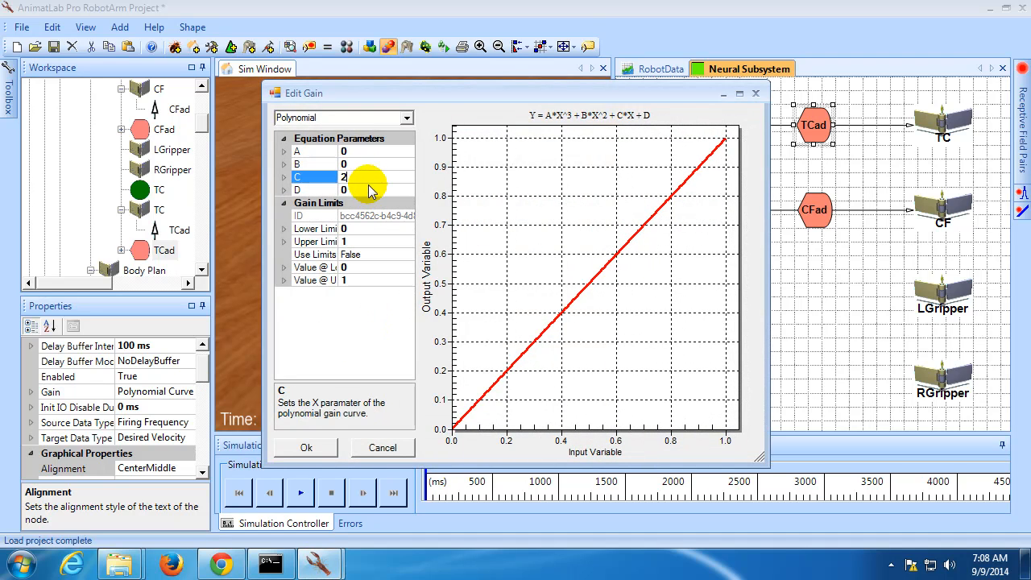
{"action": "left_click", "coordinate": [370, 192]}
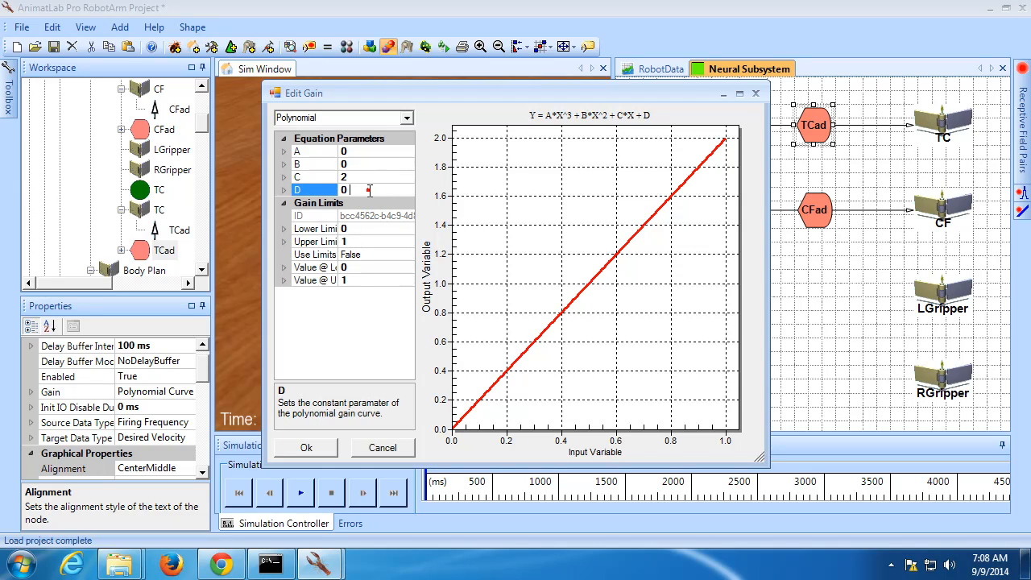
{"action": "left_click", "coordinate": [371, 192]}
{"action": "type", "text": "-1"}
{"action": "key", "text": "Return"}
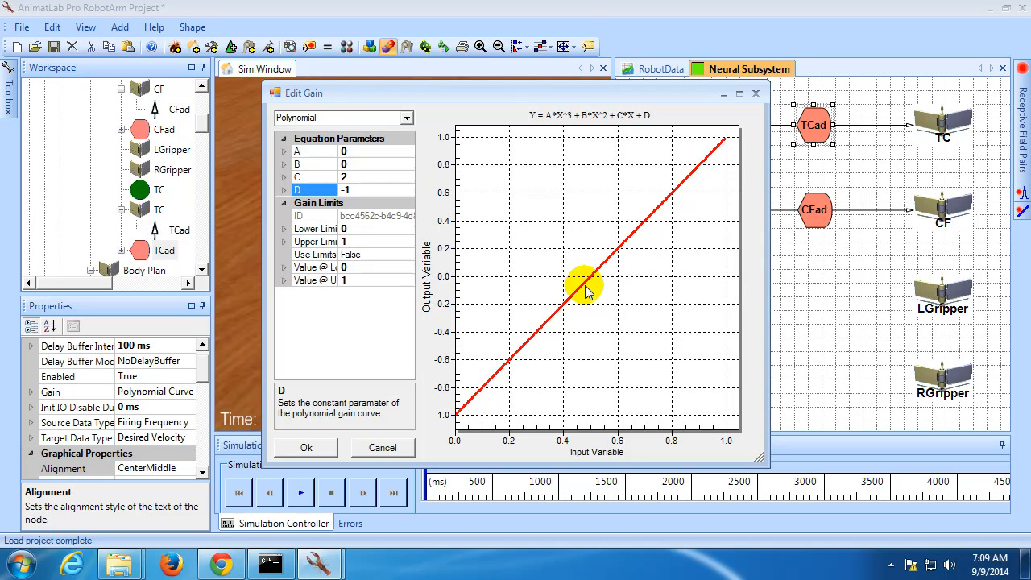
{"action": "left_click", "coordinate": [322, 448]}
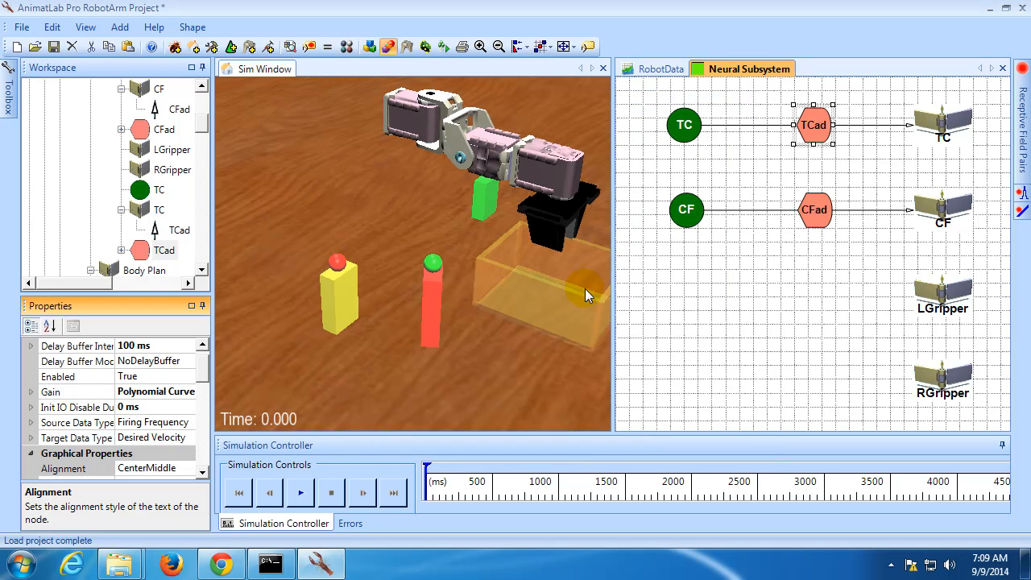
Give CFad the same gain curve: upper limit 1, C 2, D -1
{"action": "left_click", "coordinate": [814, 211]}
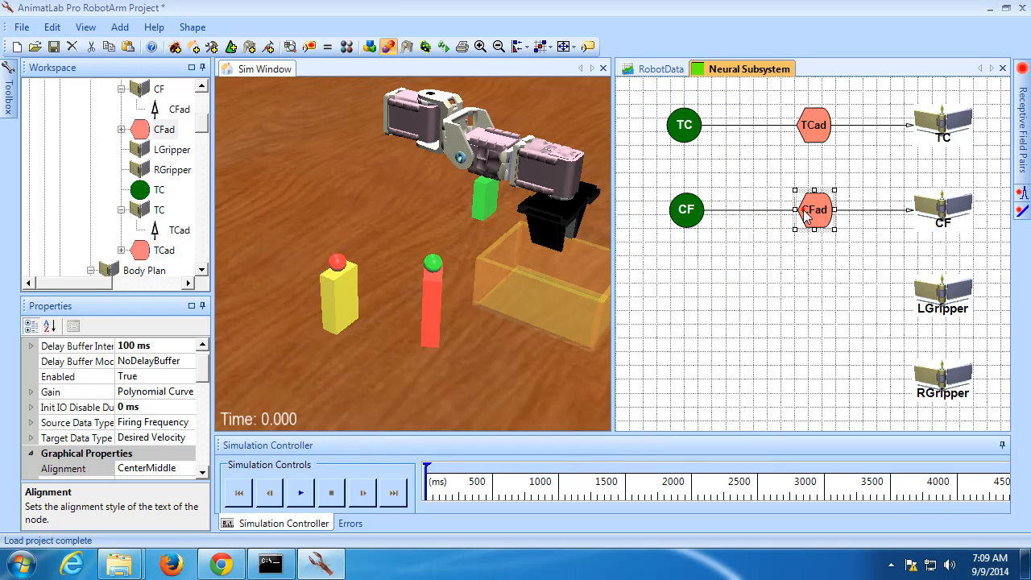
{"action": "left_click", "coordinate": [195, 393]}
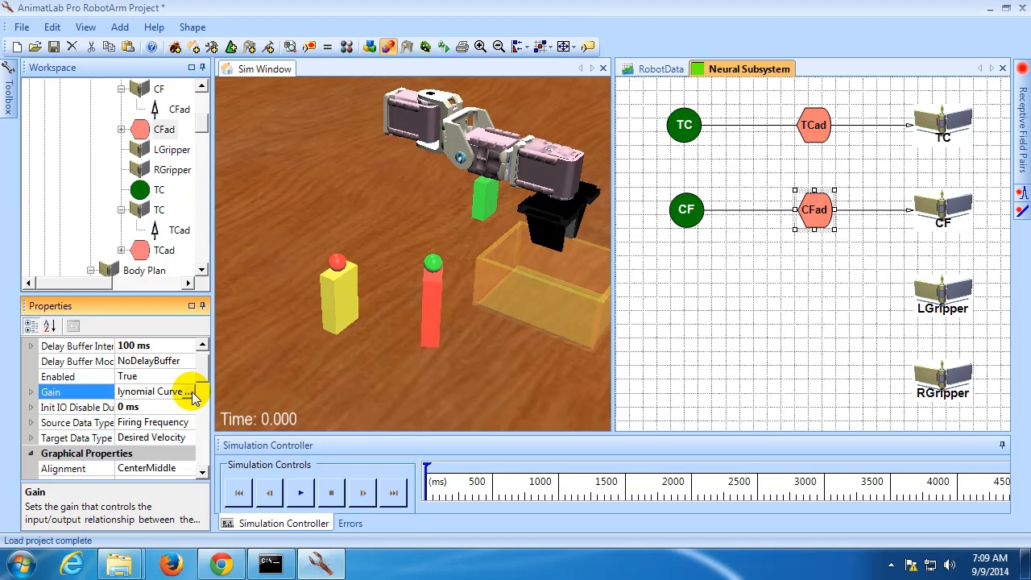
{"action": "left_click", "coordinate": [194, 393]}
{"action": "left_click", "coordinate": [373, 244]}
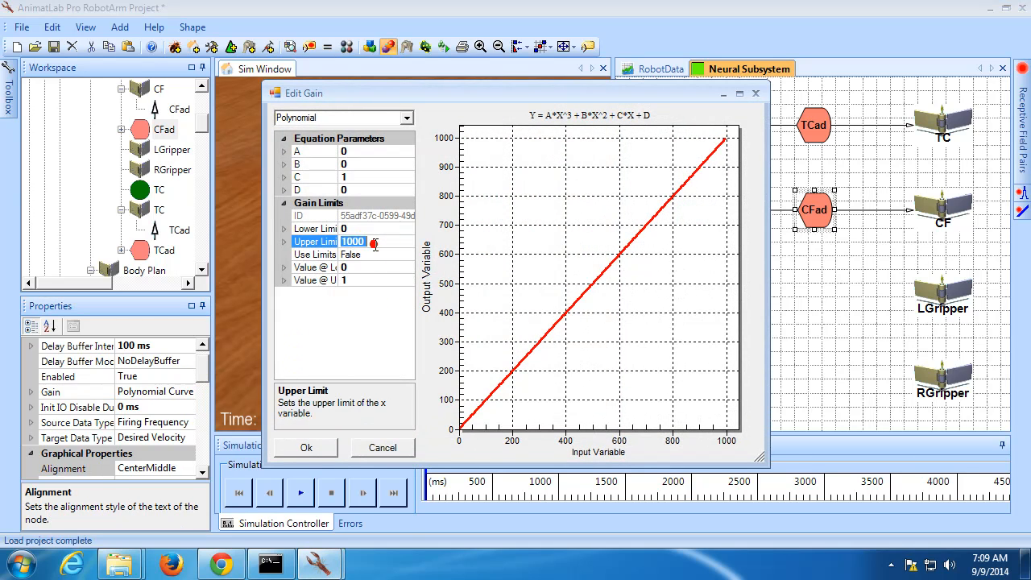
{"action": "type", "text": "1"}
{"action": "left_click", "coordinate": [367, 177]}
{"action": "type", "text": "2"}
{"action": "left_click", "coordinate": [370, 188]}
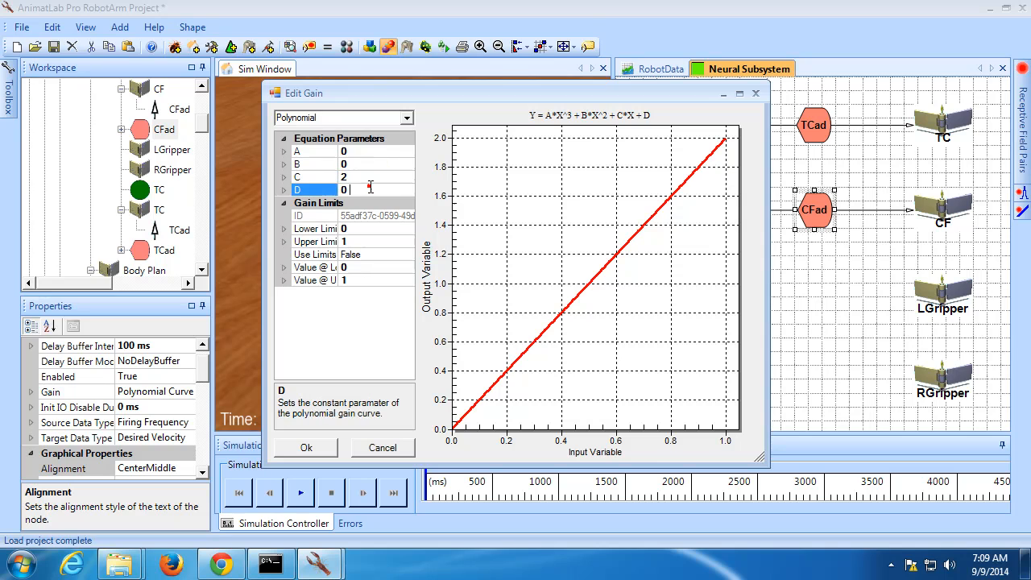
{"action": "key", "text": "BackSpace"}
{"action": "type", "text": "-1"}
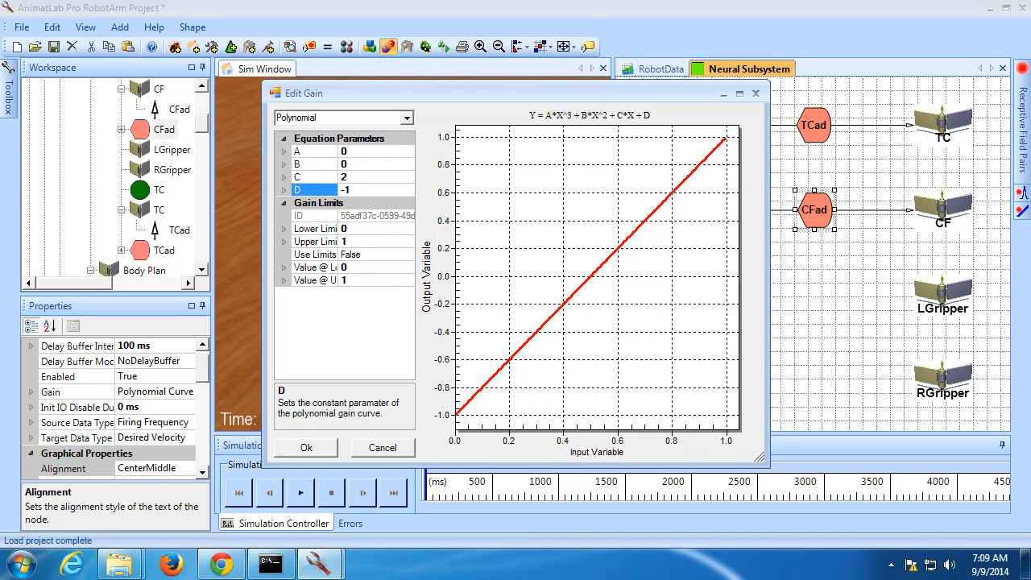
{"action": "left_click", "coordinate": [311, 447]}
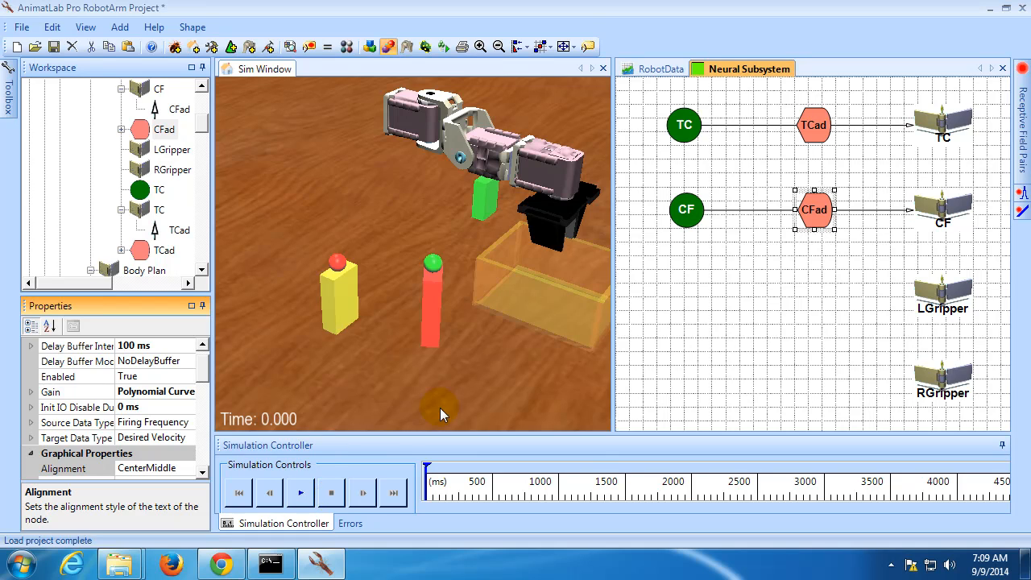
{"action": "left_click_drag", "start_coordinate": [439, 406], "coordinate": [442, 388]}
{"action": "left_click", "coordinate": [301, 492]}
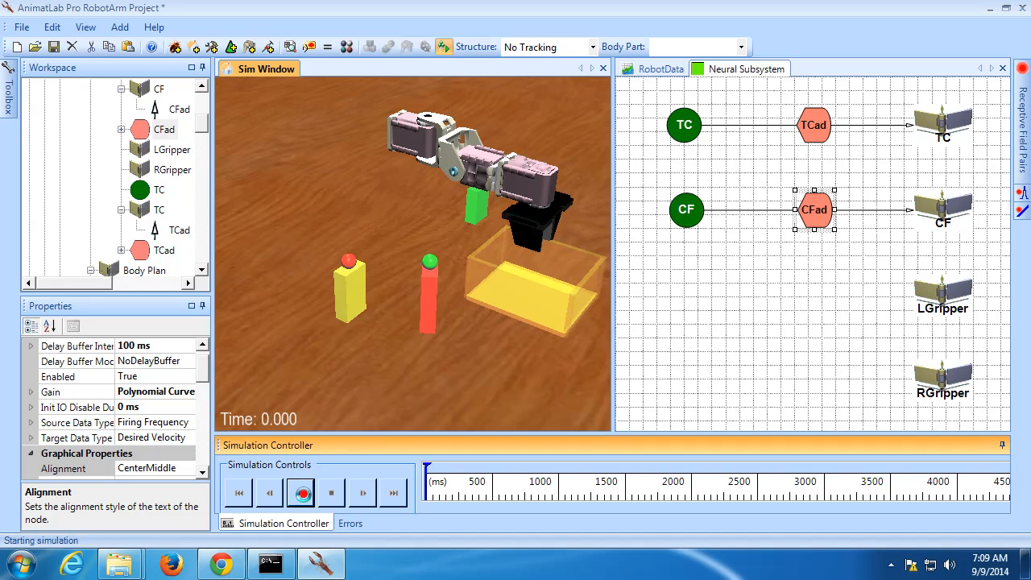
{"action": "left_click", "coordinate": [330, 498]}
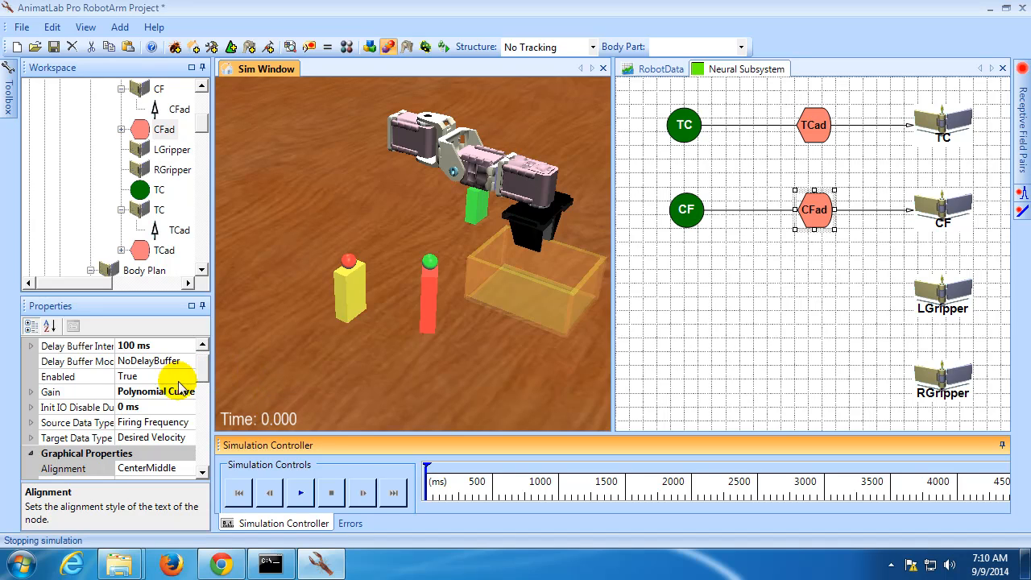
{"action": "left_click", "coordinate": [70, 406]}
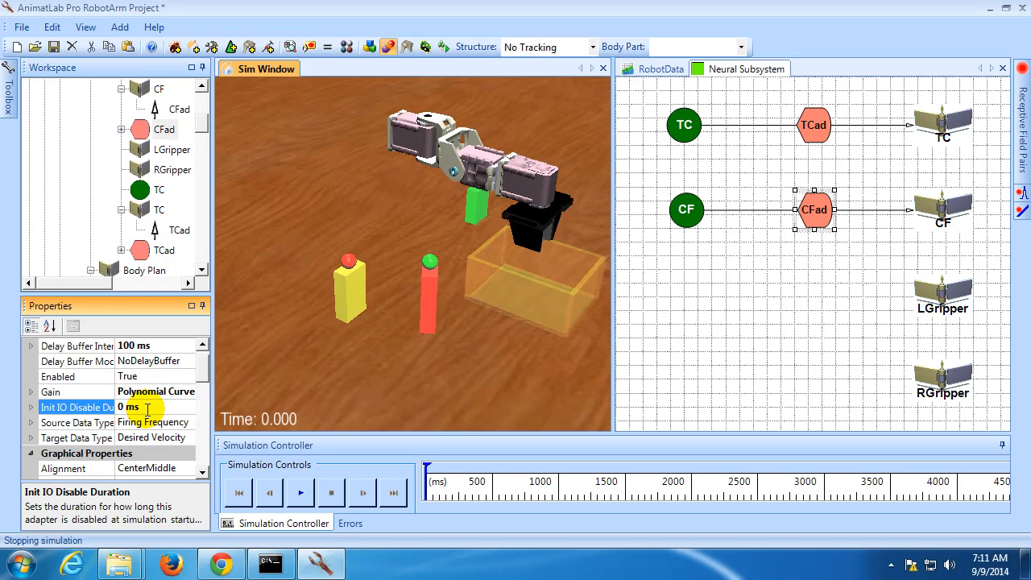
Set CFad's Init IO Disable Duration to 250 ms
{"action": "left_click", "coordinate": [147, 409]}
{"action": "type", "text": "250"}
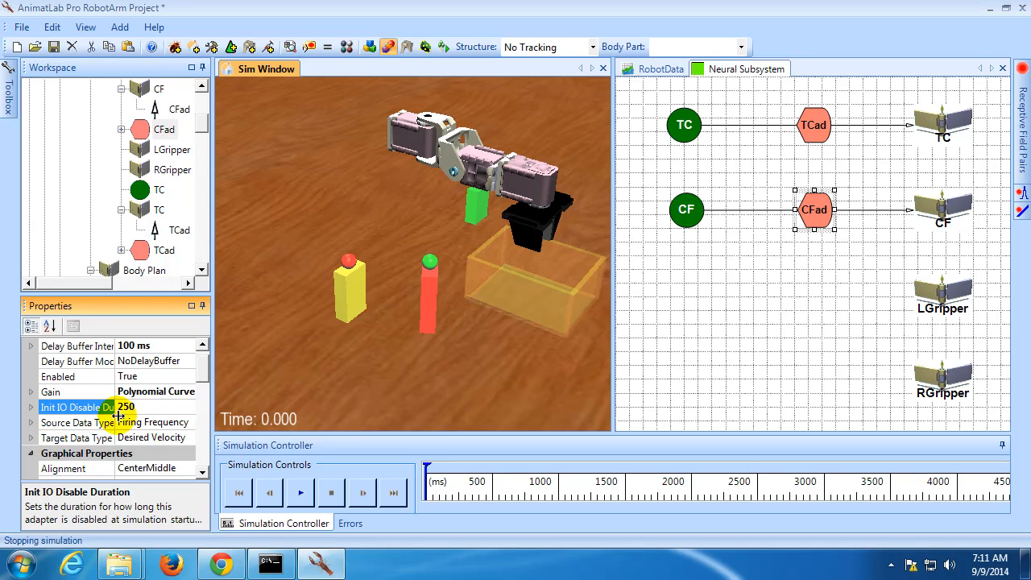
{"action": "left_click", "coordinate": [73, 422]}
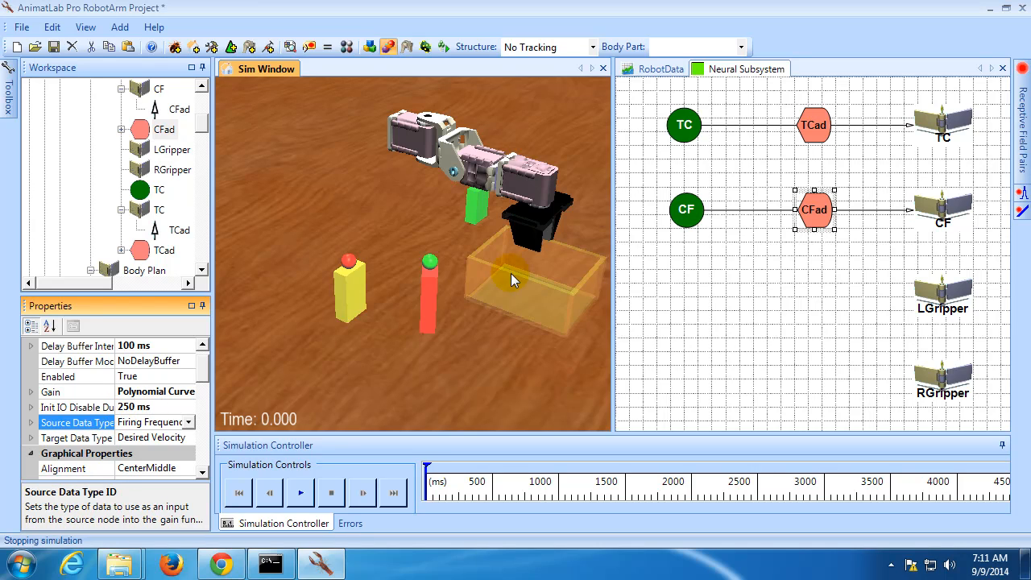
Set TCad's Init IO Disable Duration to 250 ms, then play and stop the simulation
{"action": "left_click", "coordinate": [810, 130]}
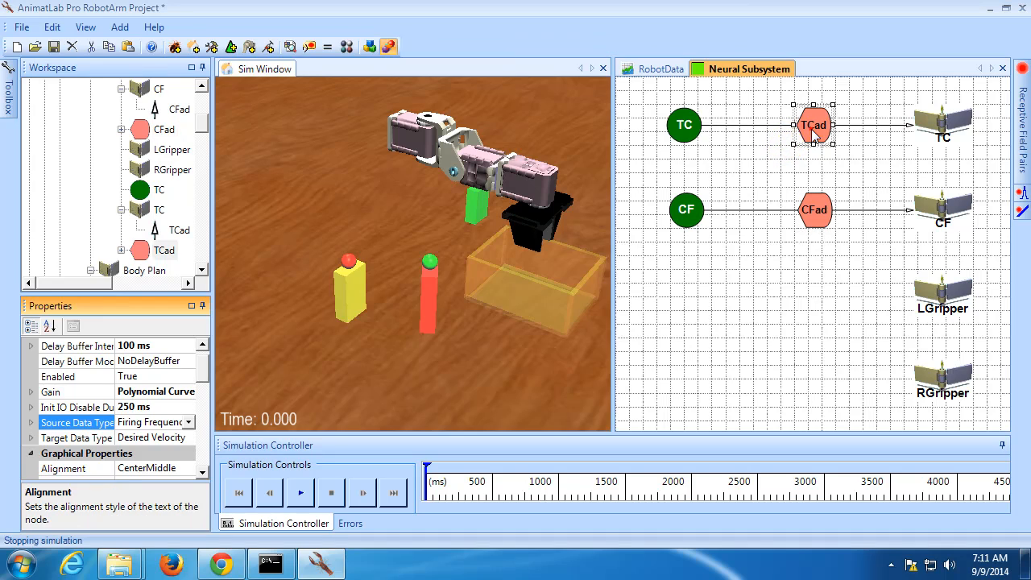
{"action": "left_click", "coordinate": [185, 408]}
{"action": "type", "text": "250"}
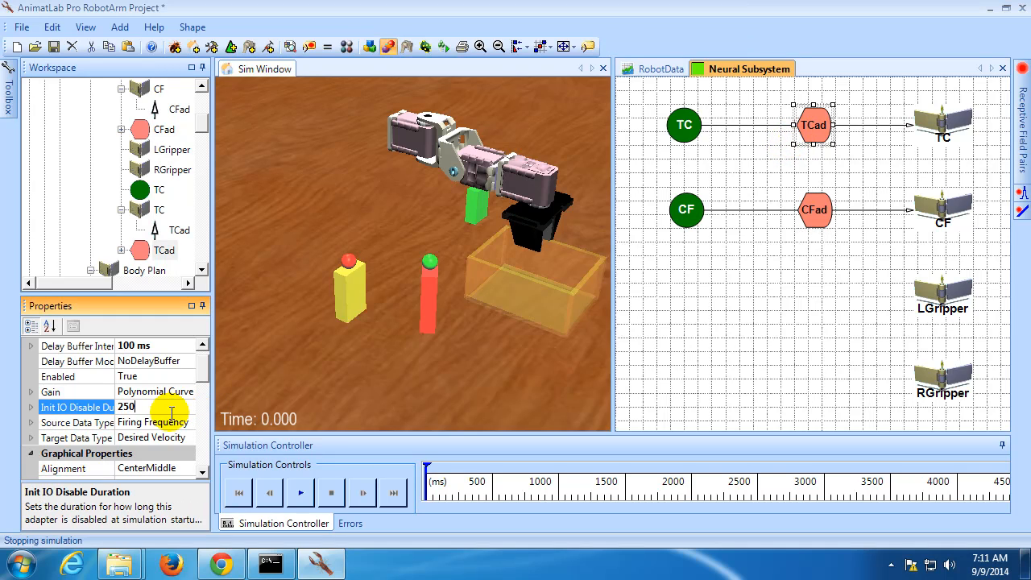
{"action": "left_click", "coordinate": [104, 423]}
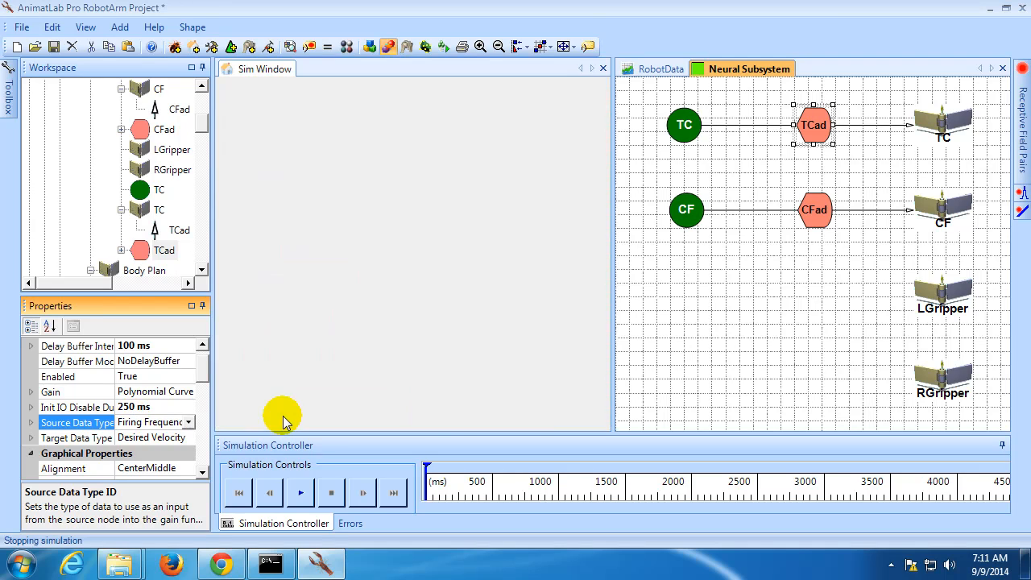
{"action": "left_click", "coordinate": [299, 492]}
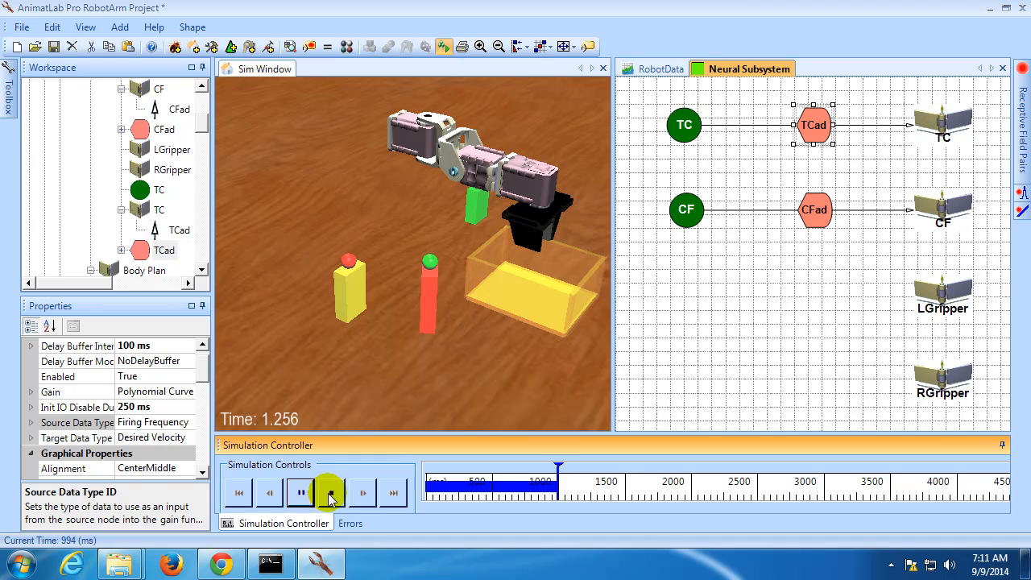
{"action": "left_click", "coordinate": [329, 494]}
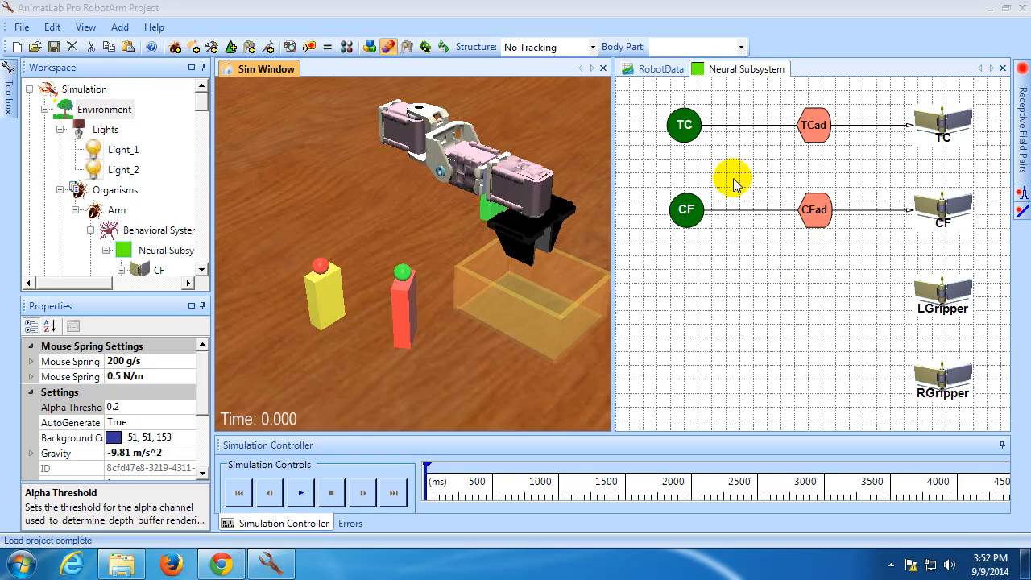
Add a tonic current stimulus to the TC neuron
{"action": "left_click", "coordinate": [682, 129]}
{"action": "right_click", "coordinate": [682, 131]}
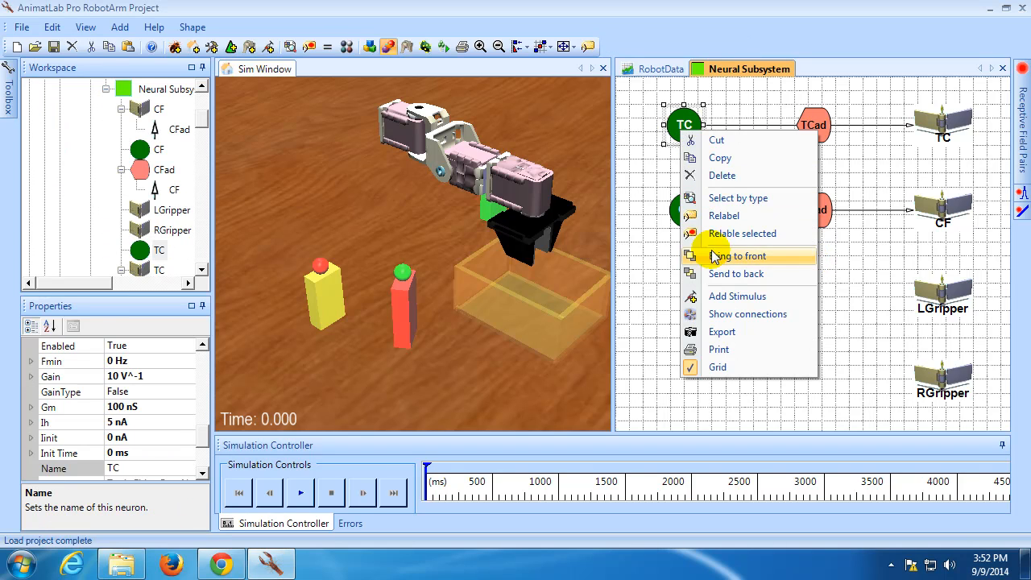
{"action": "left_click", "coordinate": [713, 296]}
{"action": "double_click", "coordinate": [561, 211]}
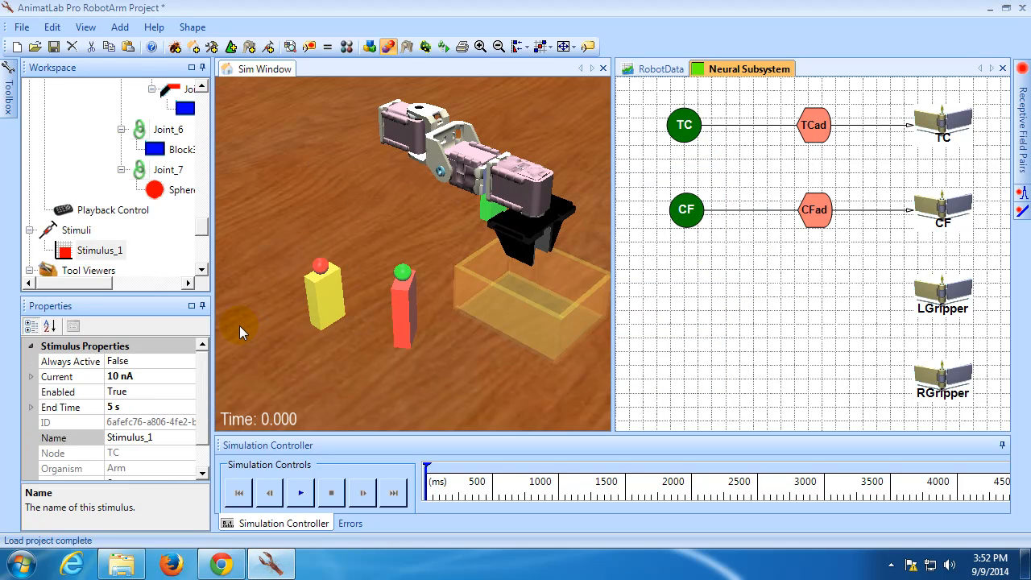
Name the stimulus TC_Over and set its current to 5 nA
{"action": "scroll", "coordinate": [201, 399], "scroll_direction": "down", "scroll_amount": 1}
{"action": "left_click", "coordinate": [148, 410]}
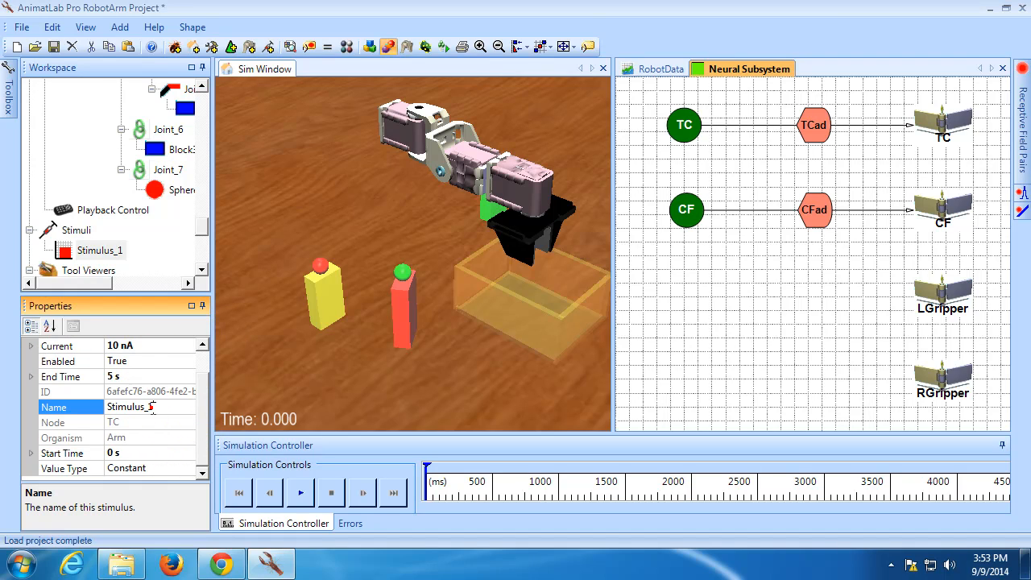
{"action": "left_click", "coordinate": [150, 408]}
{"action": "type", "text": "TC_Over"}
{"action": "key", "text": "Return"}
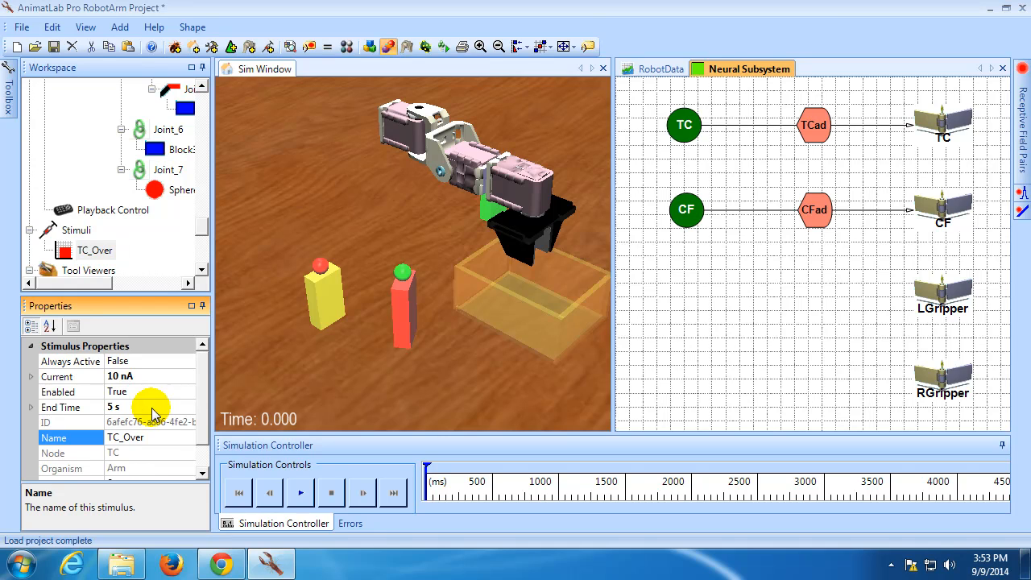
{"action": "left_click", "coordinate": [142, 377]}
{"action": "type", "text": "5"}
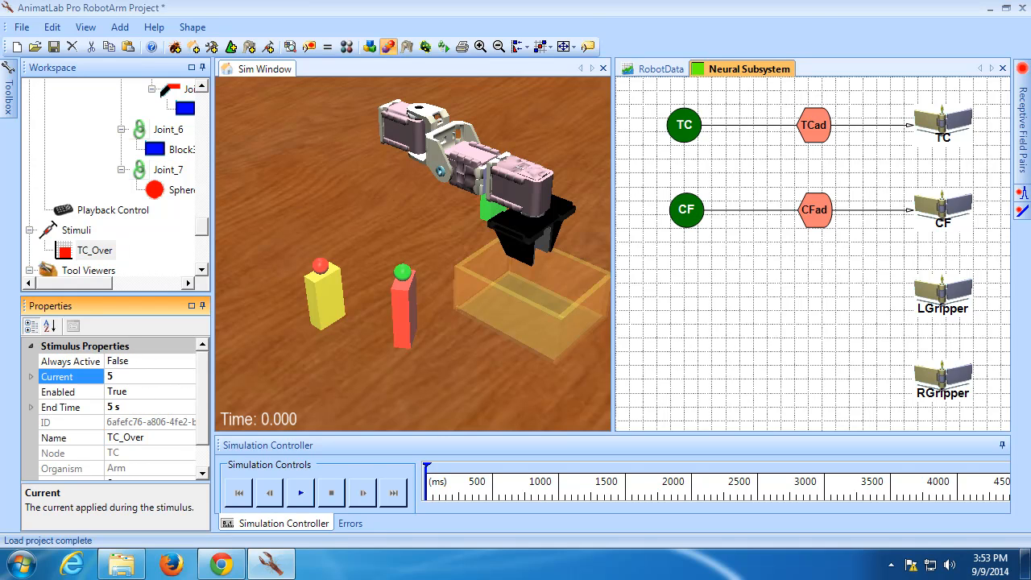
{"action": "key", "text": "Return"}
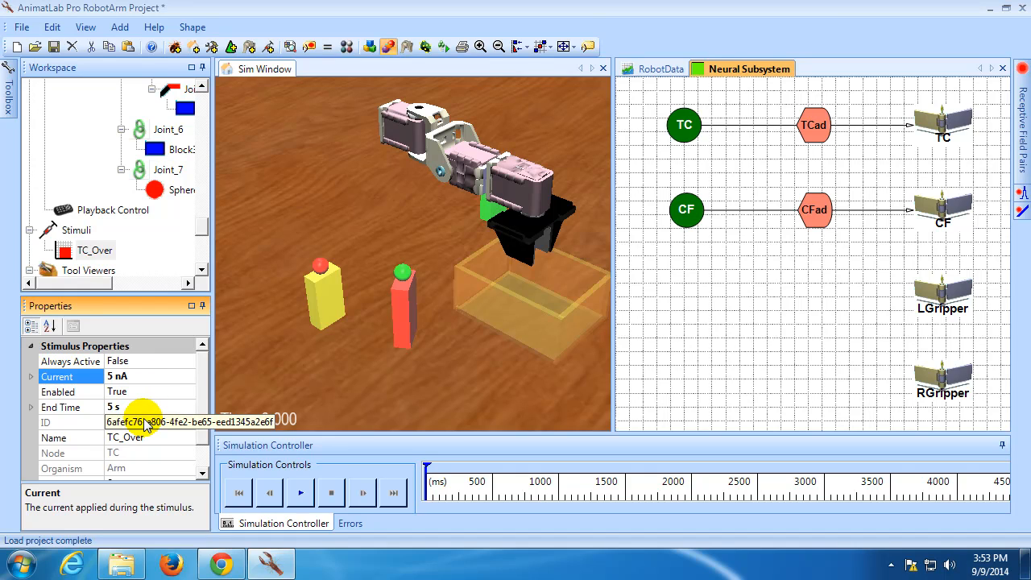
Set TC_Over's start time to 0.4 s and end time to 2.2 s
{"action": "left_click", "coordinate": [204, 449]}
{"action": "left_click", "coordinate": [166, 454]}
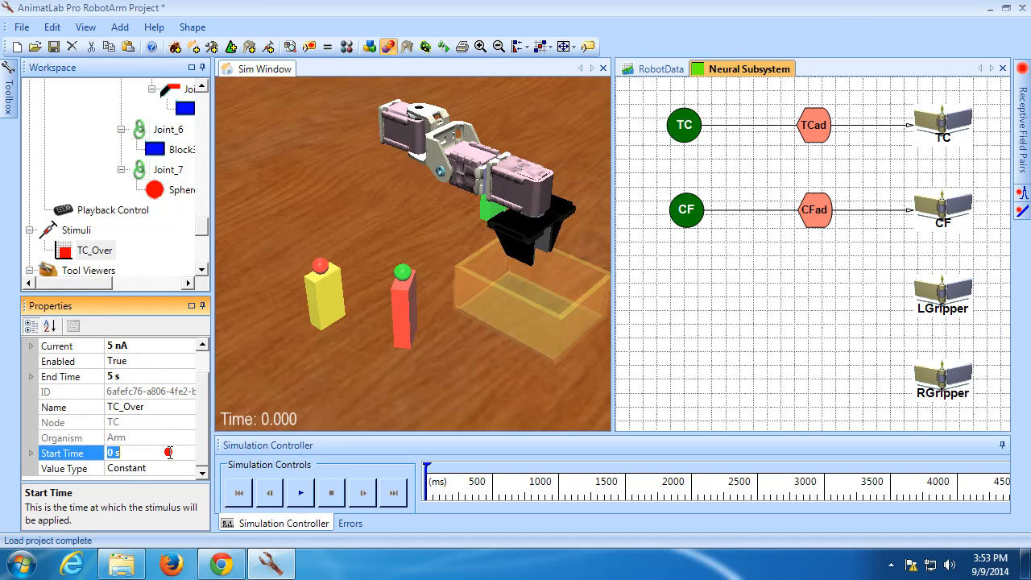
{"action": "type", "text": ".4"}
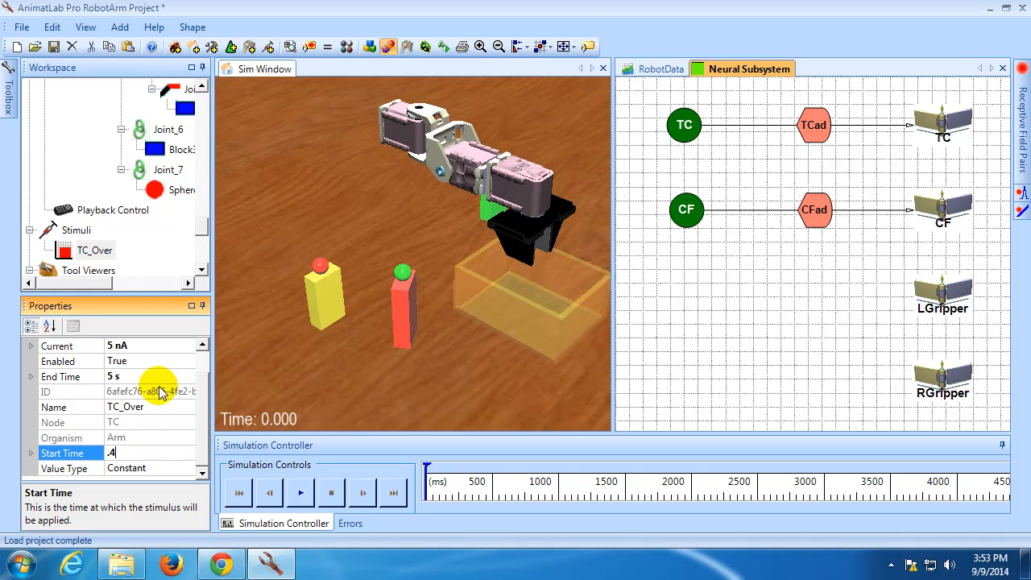
{"action": "left_click", "coordinate": [147, 376]}
{"action": "type", "text": "2.2"}
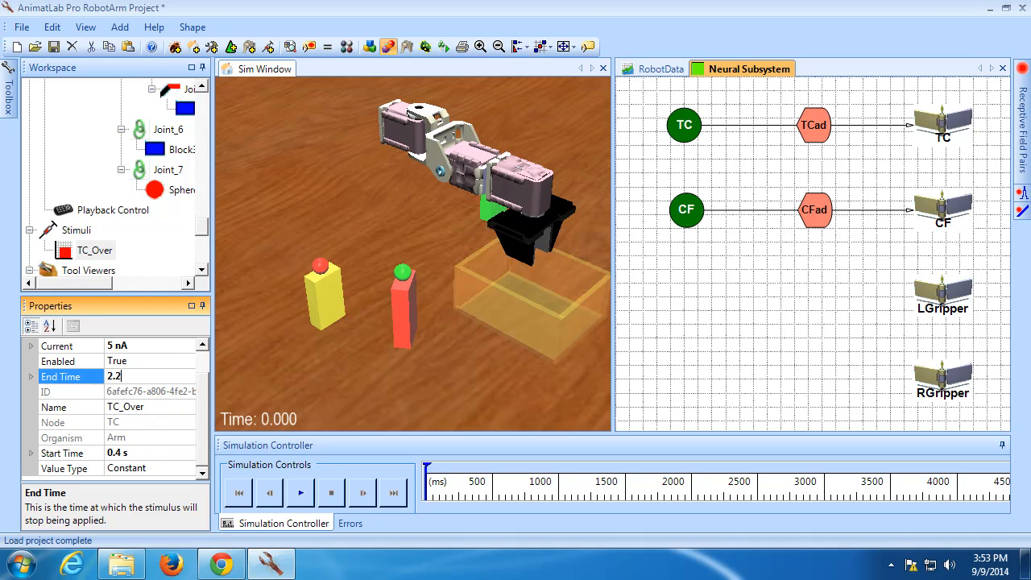
{"action": "key", "text": "Return"}
Add a tonic current stimulus to the CF neuron
{"action": "right_click", "coordinate": [686, 211]}
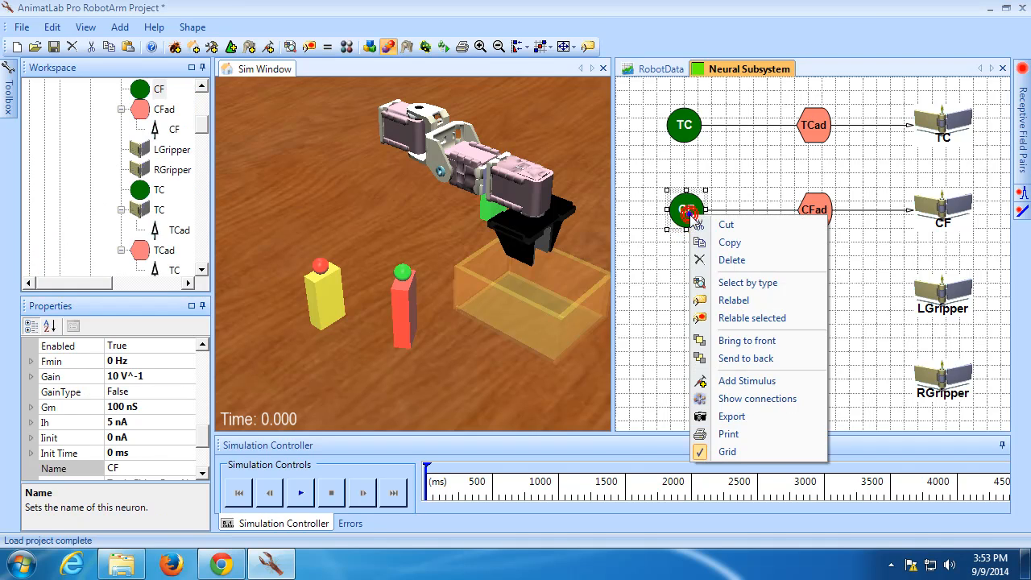
{"action": "left_click", "coordinate": [735, 381]}
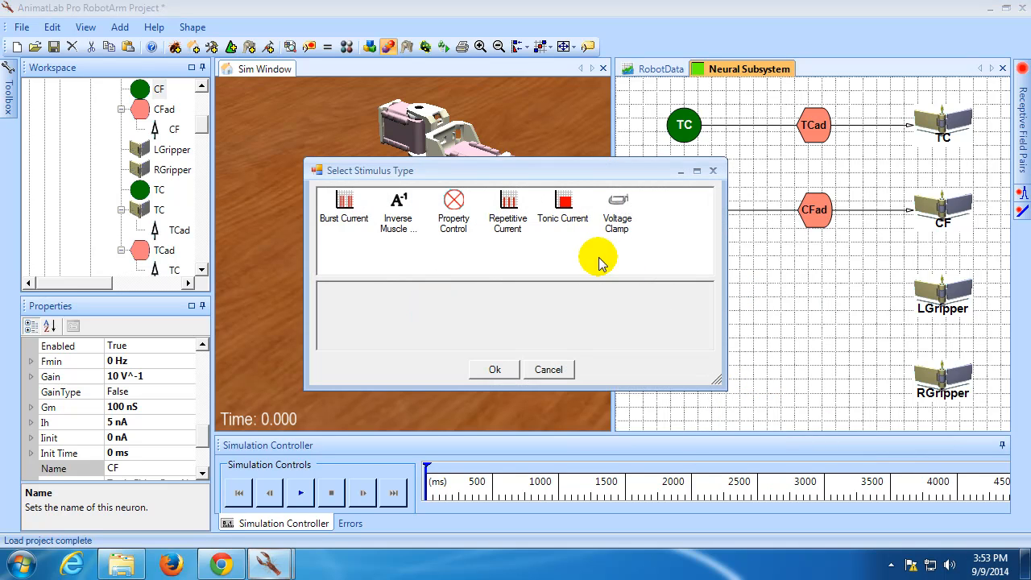
{"action": "double_click", "coordinate": [564, 206]}
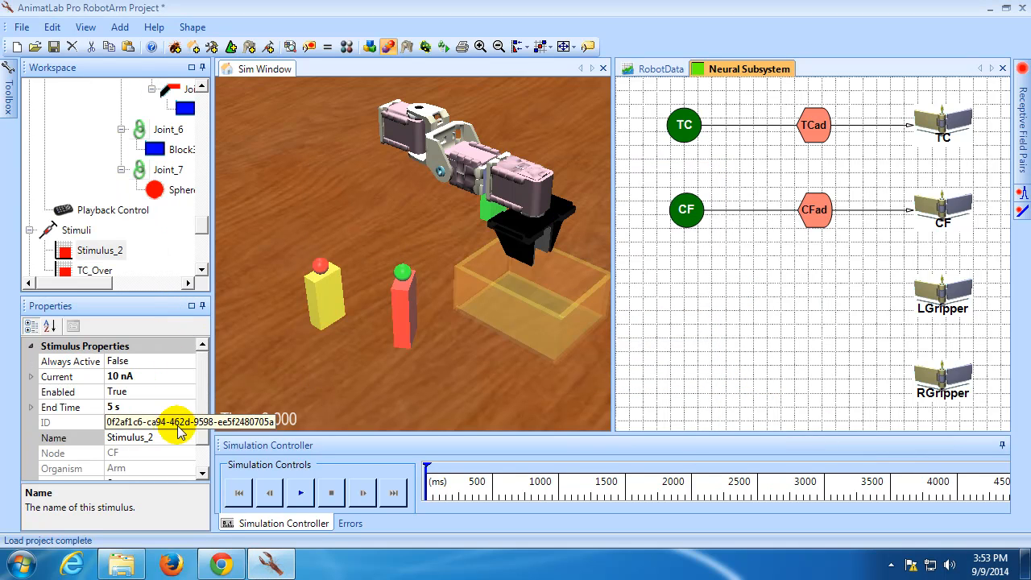
Name the stimulus CF_Down and set its current to -5 nA
{"action": "left_click", "coordinate": [167, 438]}
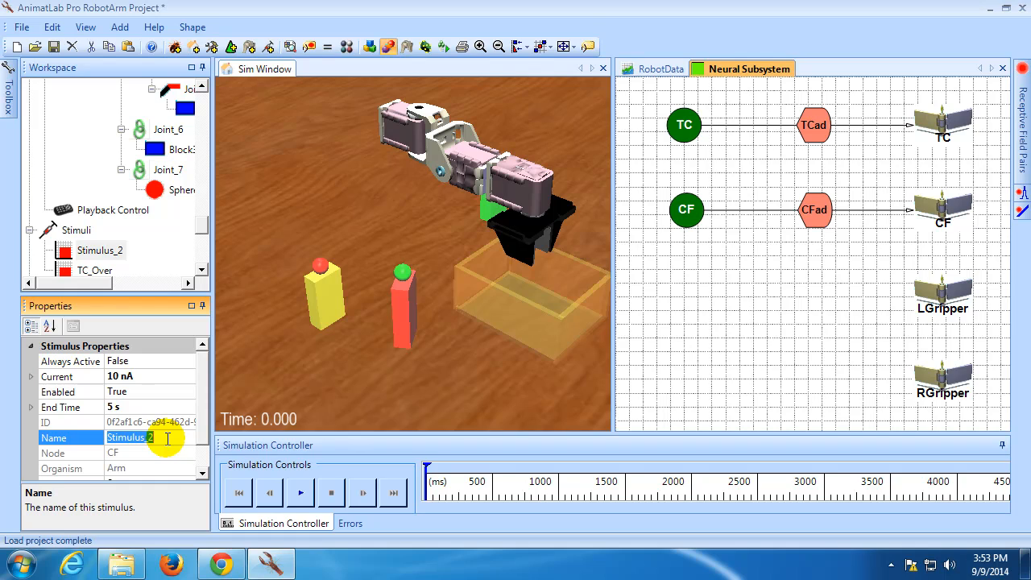
{"action": "type", "text": "C"}
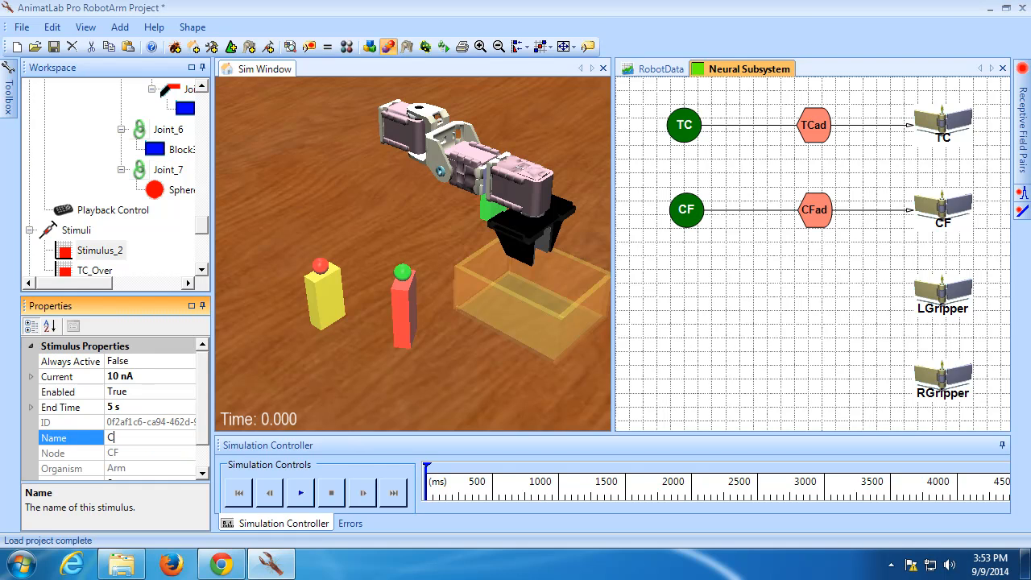
{"action": "type", "text": "F_Down"}
{"action": "key", "text": "Return"}
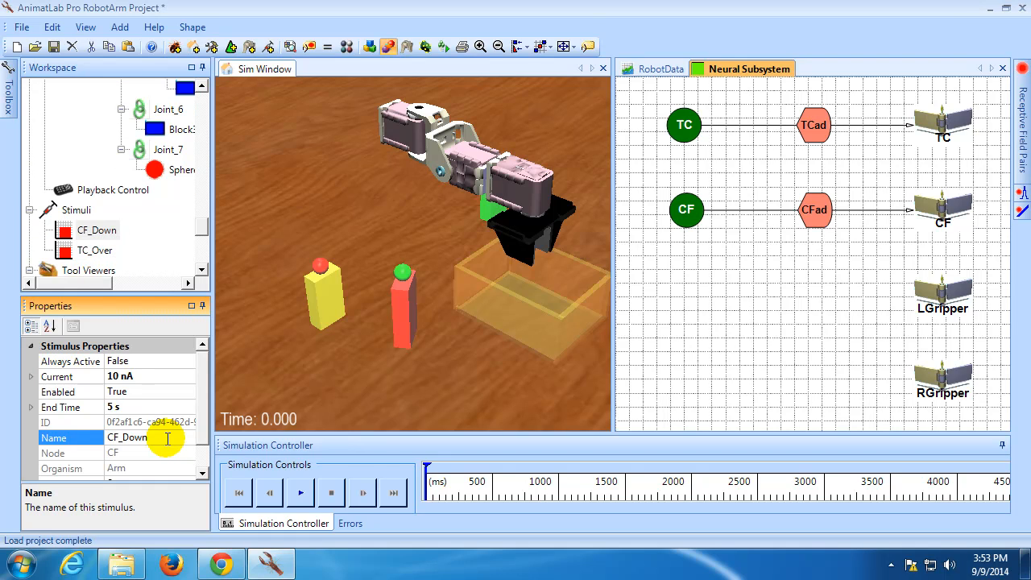
{"action": "left_click", "coordinate": [153, 376]}
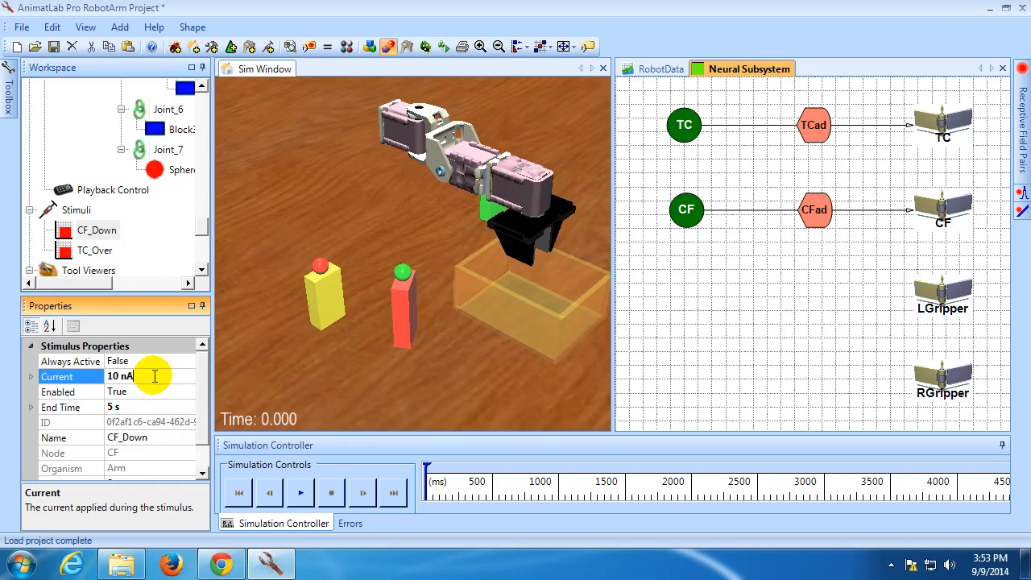
{"action": "type", "text": "-5"}
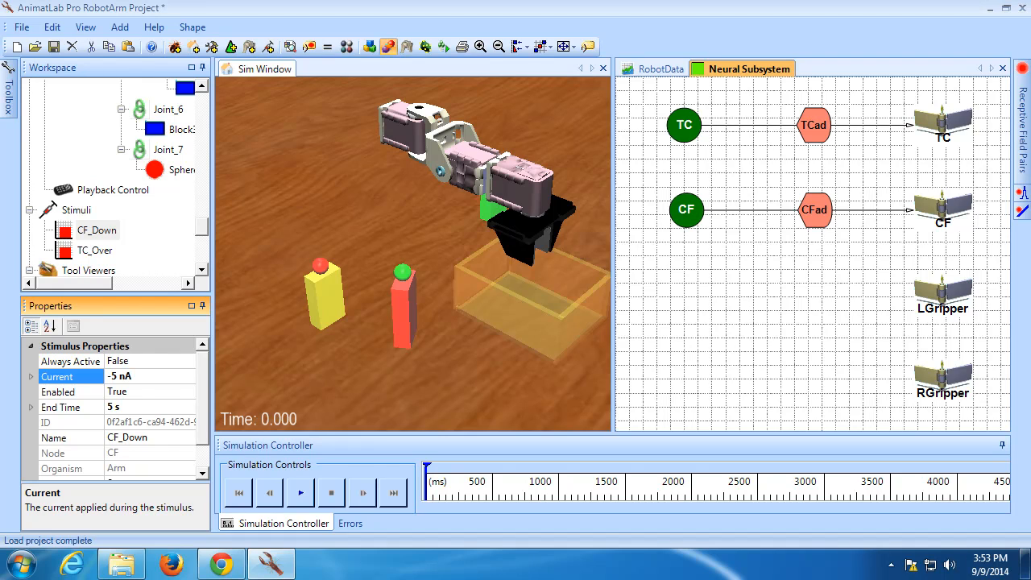
Set CF_Down's start time to 2.2 s and end time to 2.47 s
{"action": "scroll", "coordinate": [201, 395], "scroll_direction": "down", "scroll_amount": 1}
{"action": "left_click", "coordinate": [149, 452]}
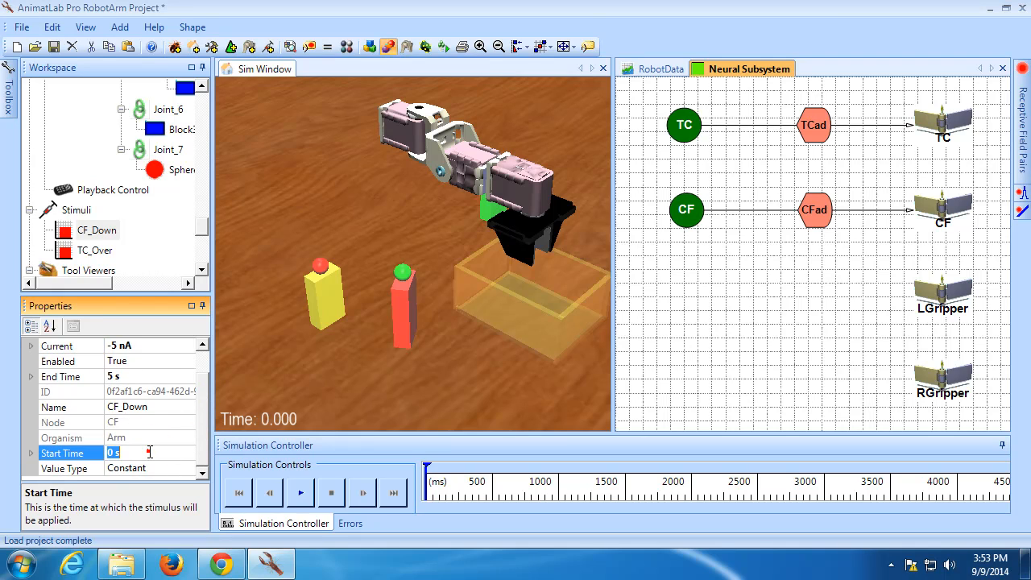
{"action": "left_click", "coordinate": [149, 453]}
{"action": "type", "text": "2.2"}
{"action": "left_click", "coordinate": [141, 377]}
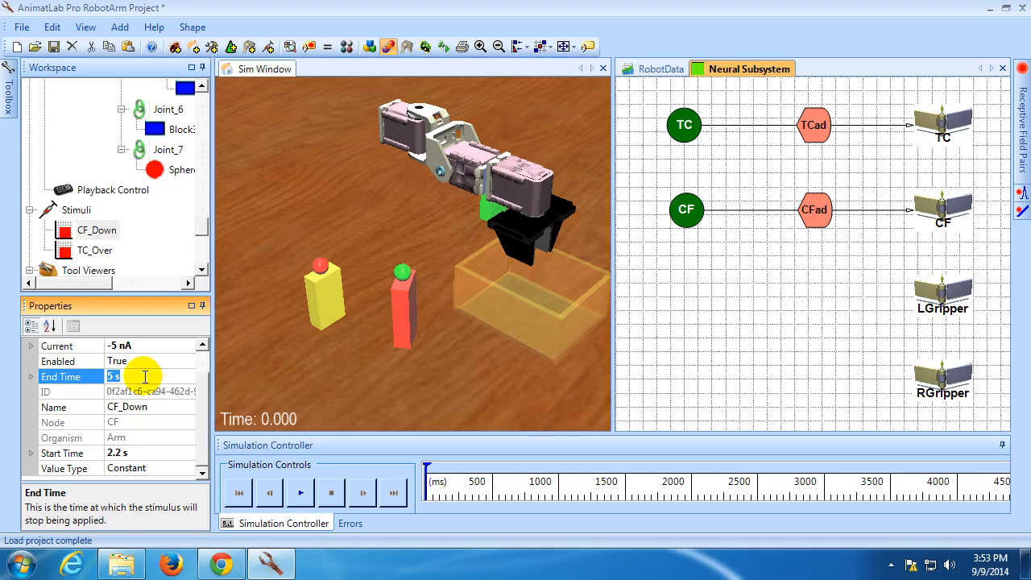
{"action": "type", "text": "2.47"}
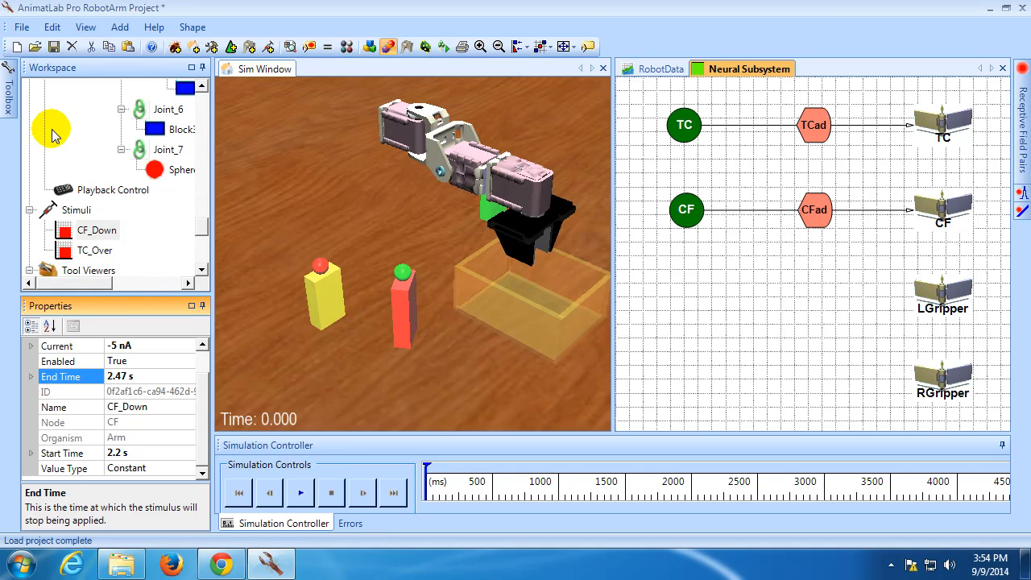
Place two Firing Rate Neurons on the diagram, beside LGripper and RGripper
{"action": "mouse_move", "coordinate": [9, 90]}
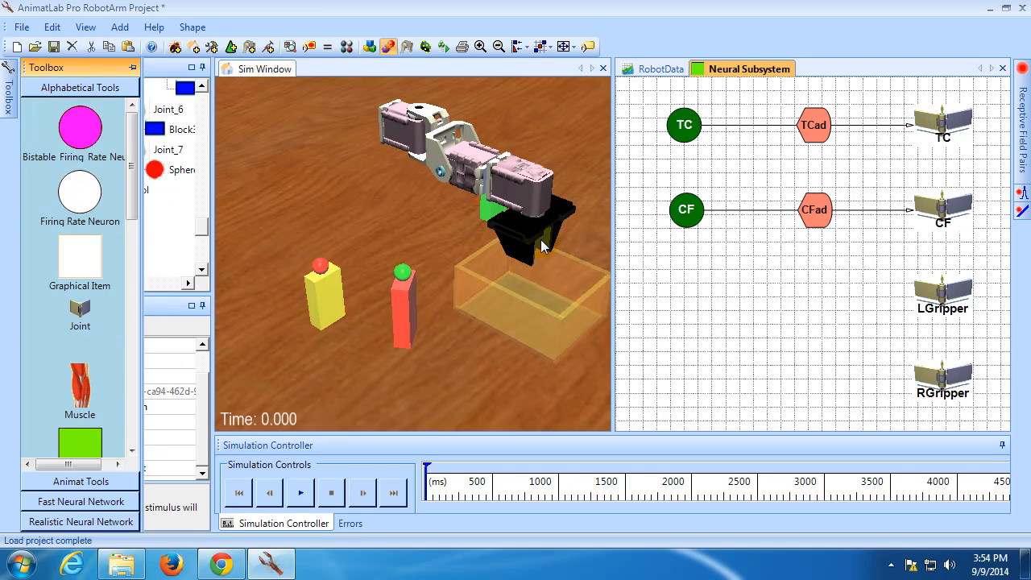
{"action": "left_click_drag", "start_coordinate": [541, 247], "coordinate": [682, 301]}
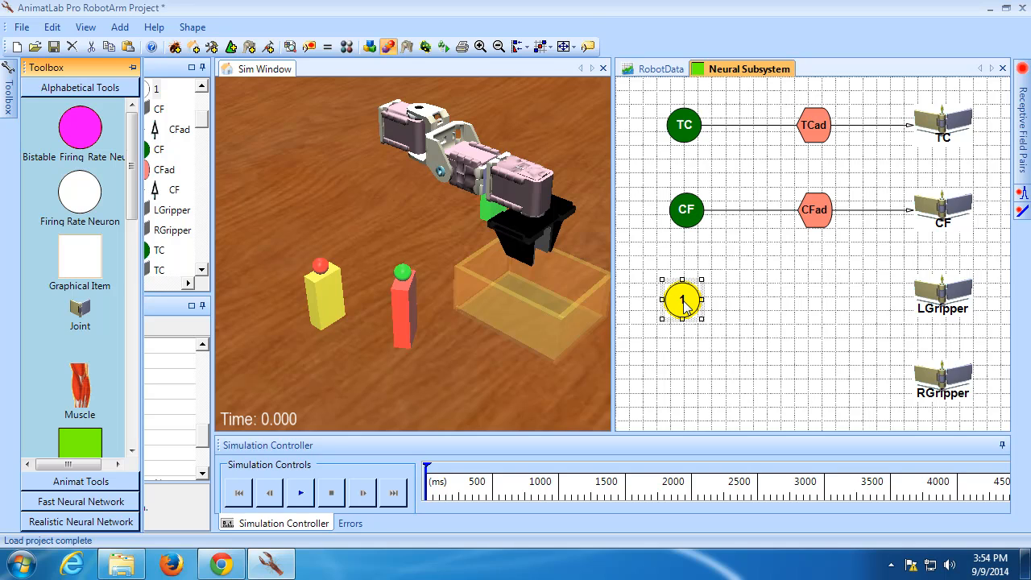
{"action": "left_click_drag", "start_coordinate": [694, 295], "coordinate": [812, 291]}
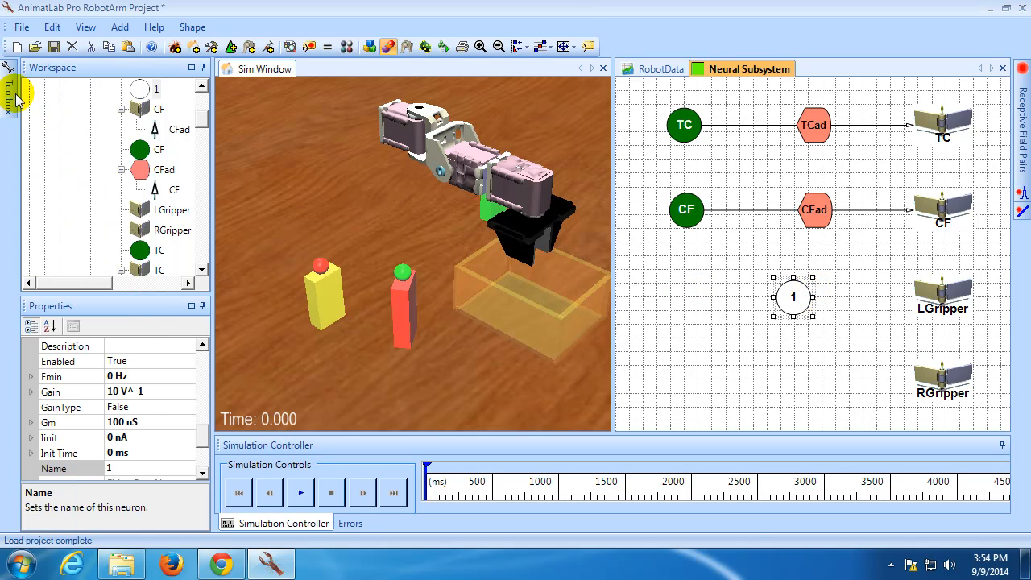
{"action": "mouse_move", "coordinate": [18, 95]}
{"action": "left_click_drag", "start_coordinate": [80, 190], "coordinate": [799, 370]}
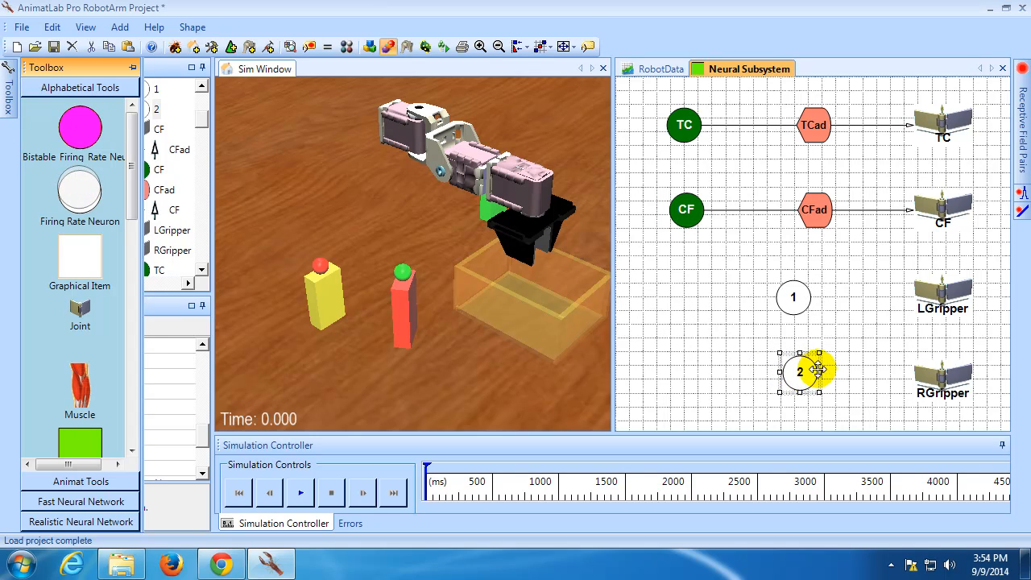
Label the upper neuron Grip Close and widen it so the label fits
{"action": "left_click", "coordinate": [793, 310]}
{"action": "left_click", "coordinate": [795, 308]}
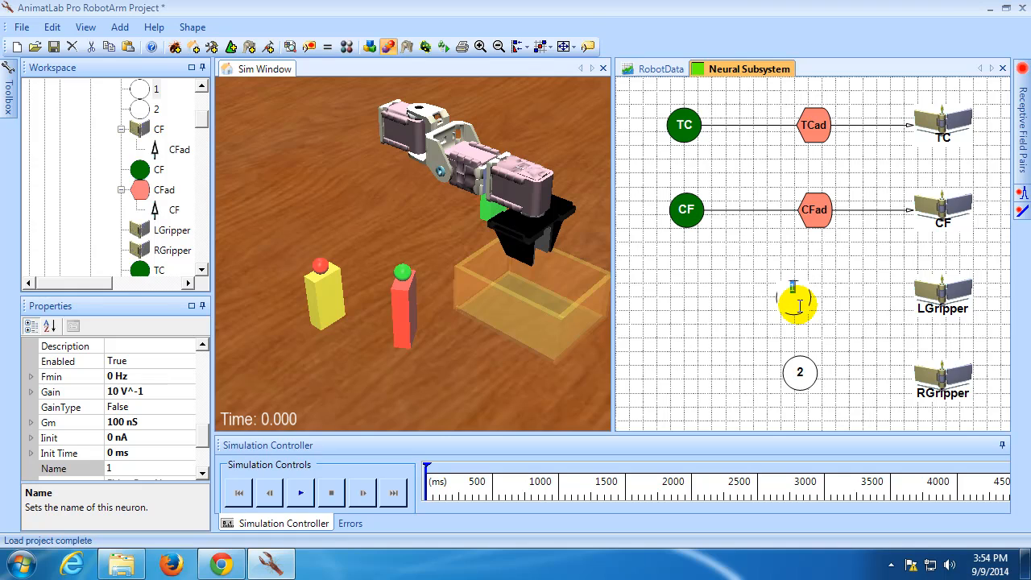
{"action": "type", "text": "Grip Close"}
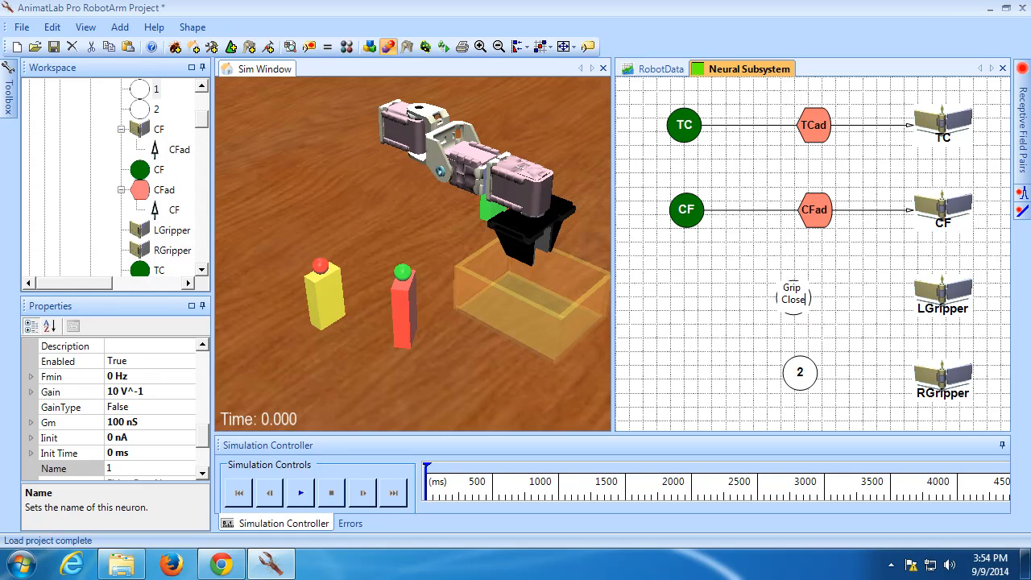
{"action": "left_click", "coordinate": [800, 309]}
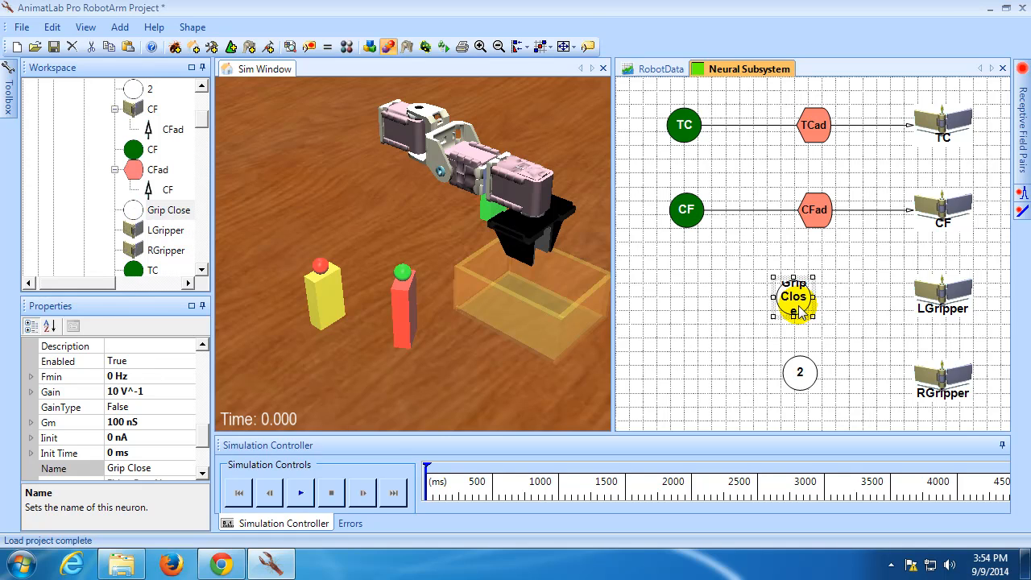
{"action": "left_click_drag", "start_coordinate": [814, 296], "coordinate": [831, 298]}
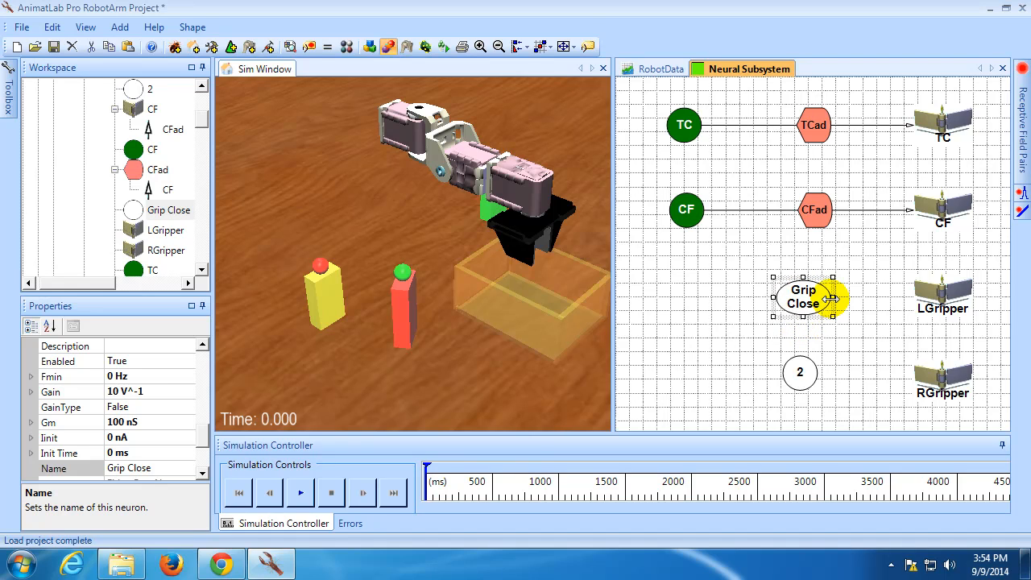
Label the lower neuron Grip Open
{"action": "left_click", "coordinate": [801, 372]}
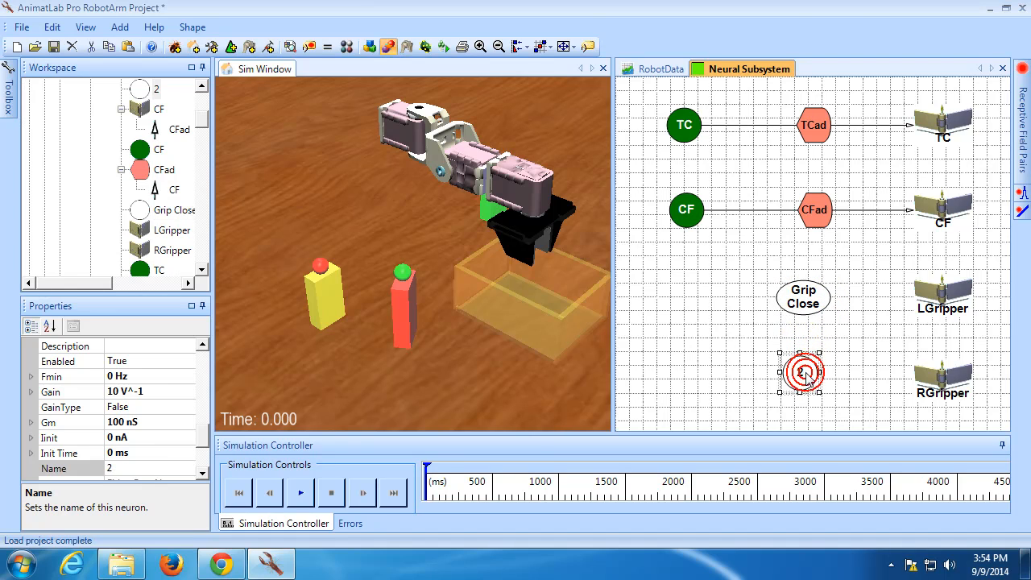
{"action": "left_click", "coordinate": [806, 374]}
{"action": "type", "text": "Grip"}
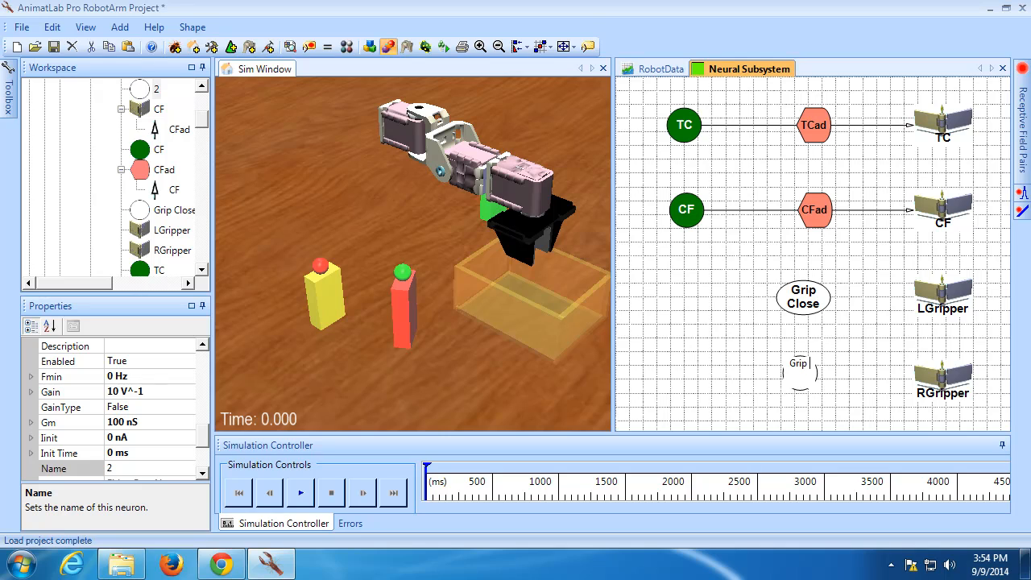
{"action": "type", "text": " Open"}
{"action": "key", "text": "Return"}
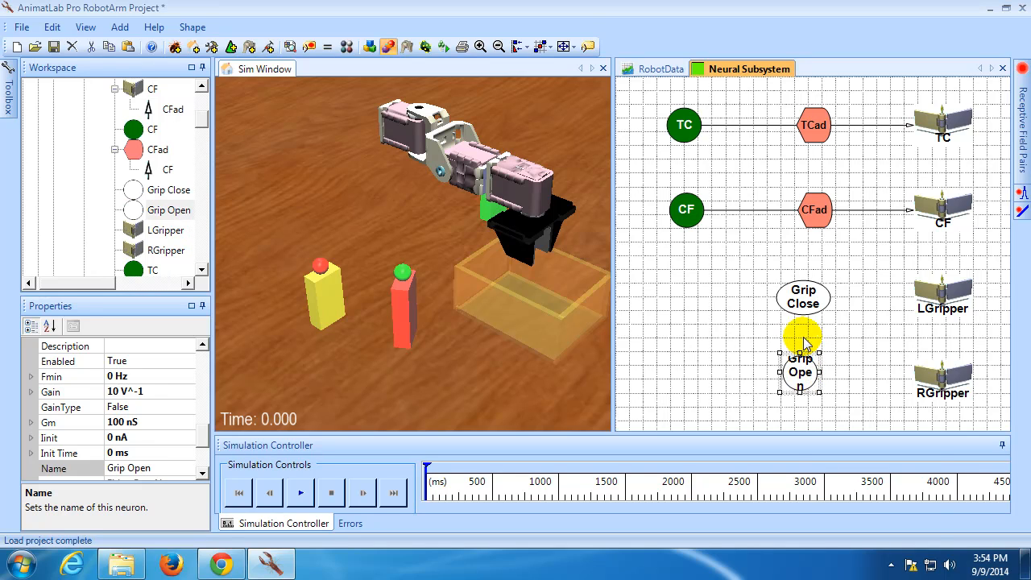
{"action": "left_click", "coordinate": [800, 305], "text": "ctrl"}
Make Grip Close and Grip Open the same size and align them by vertical center
{"action": "right_click", "coordinate": [801, 311]}
{"action": "mouse_move", "coordinate": [836, 442]}
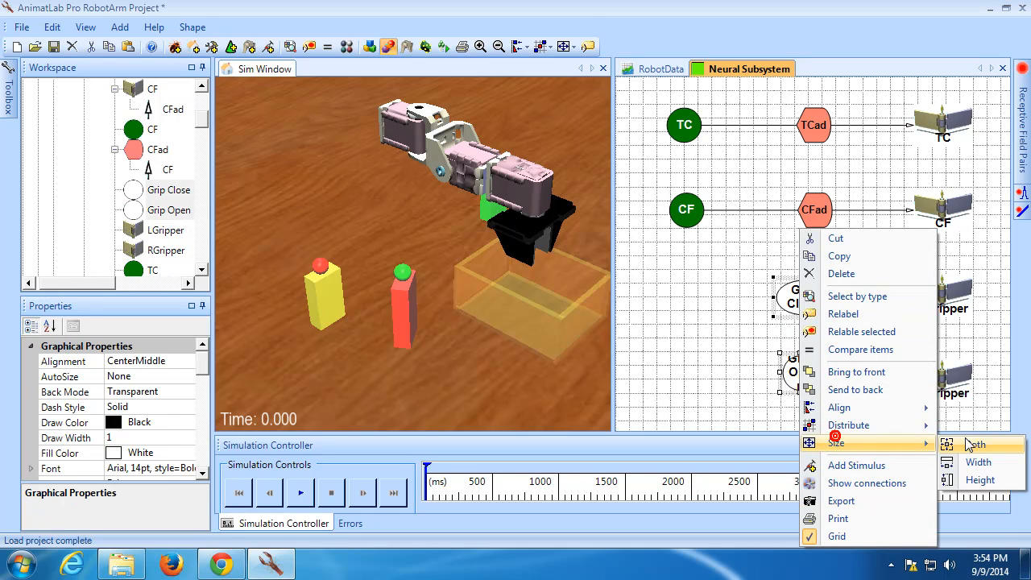
{"action": "left_click", "coordinate": [975, 445]}
{"action": "right_click", "coordinate": [806, 303]}
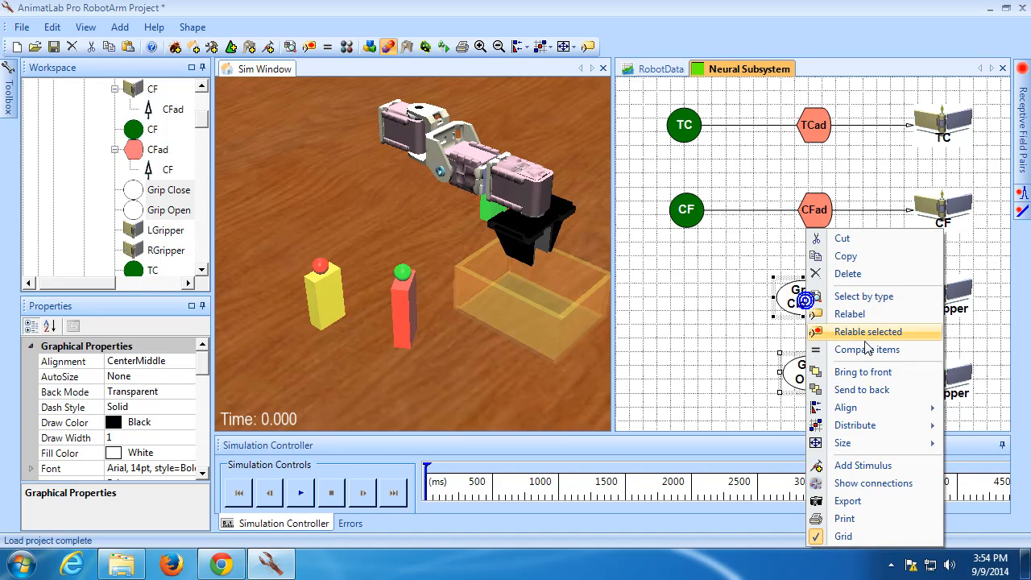
{"action": "mouse_move", "coordinate": [870, 410]}
{"action": "left_click", "coordinate": [782, 431]}
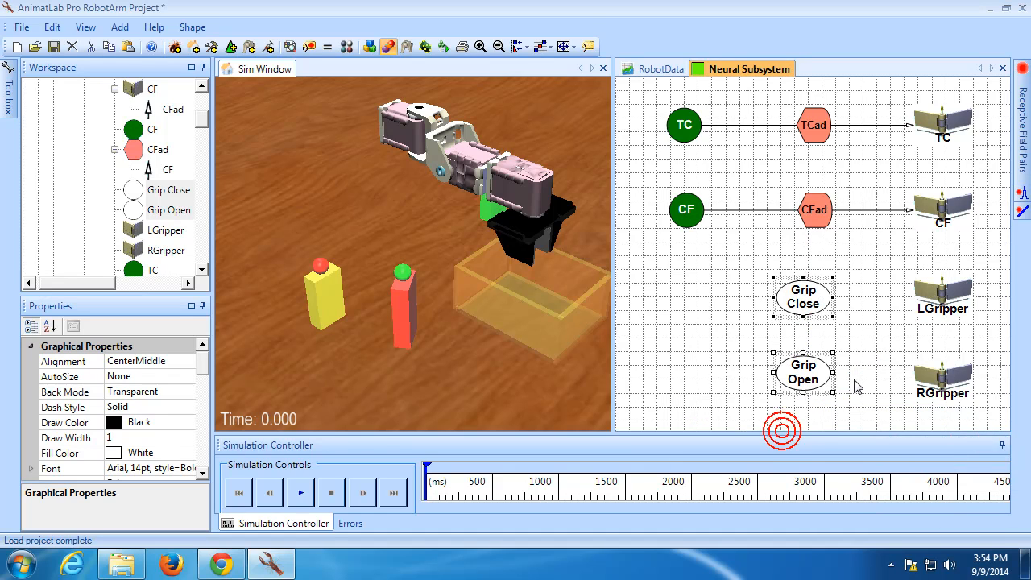
Shift the Grip Close and Grip Open neurons slightly left
{"action": "left_click", "coordinate": [855, 379]}
{"action": "left_click", "coordinate": [804, 305]}
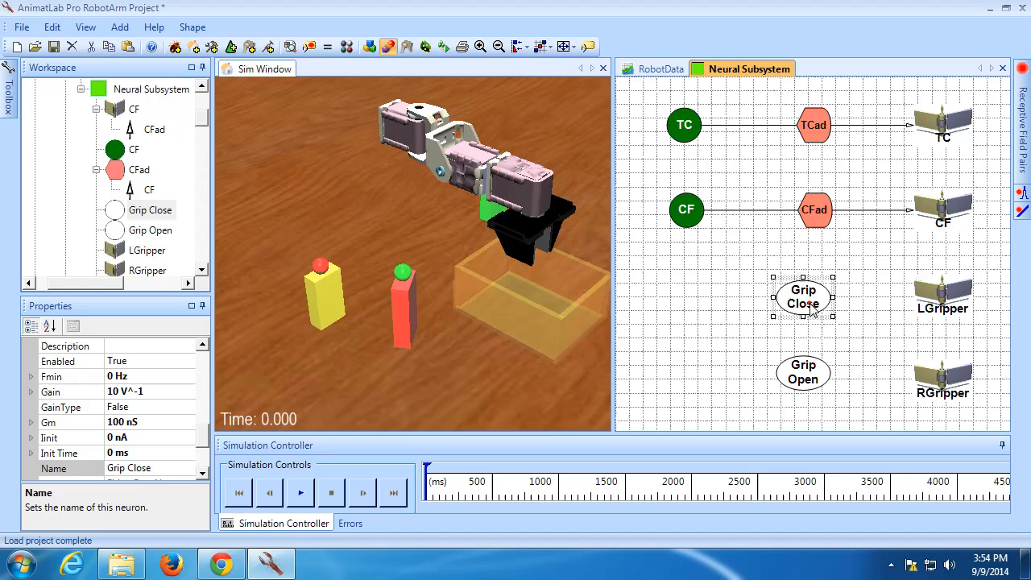
{"action": "left_click", "coordinate": [803, 369], "text": "ctrl"}
{"action": "left_click_drag", "start_coordinate": [803, 368], "coordinate": [786, 368]}
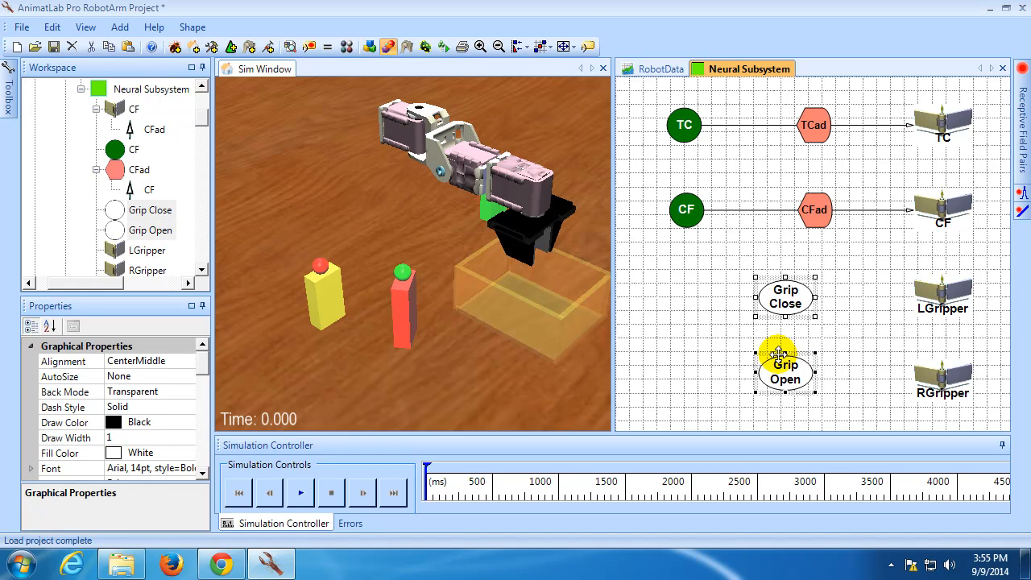
{"action": "left_click", "coordinate": [682, 359]}
Select both Grip neurons and bring up their shared membrane capacitance setting
{"action": "left_click", "coordinate": [778, 298]}
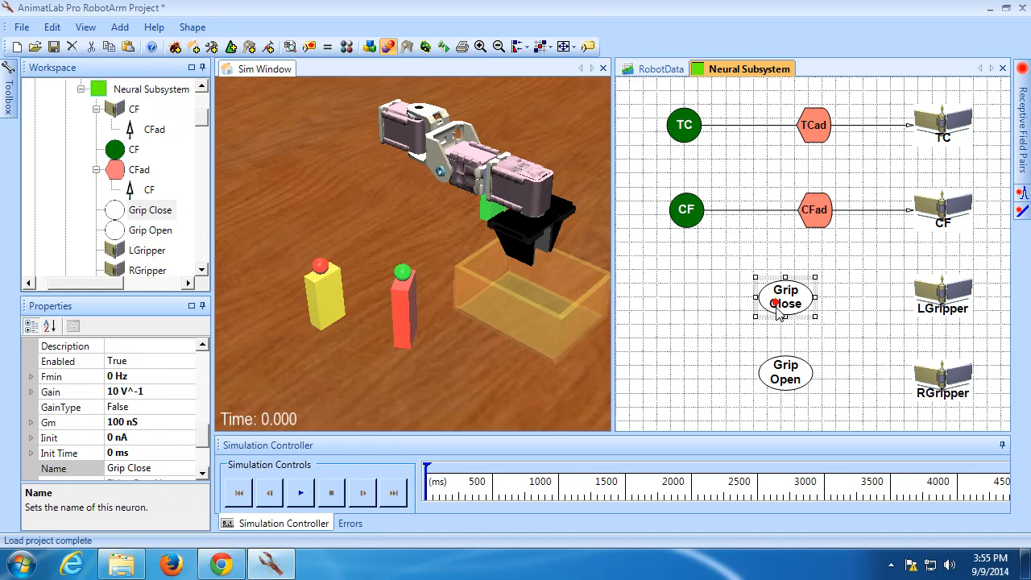
{"action": "left_click", "coordinate": [782, 361], "text": "ctrl"}
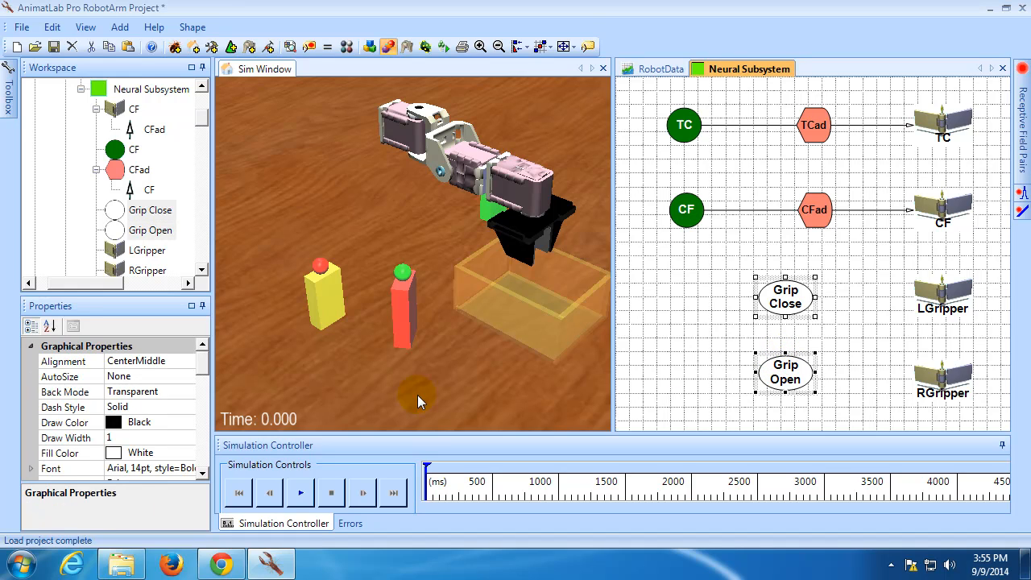
{"action": "scroll", "coordinate": [203, 369], "scroll_direction": "down", "scroll_amount": 5}
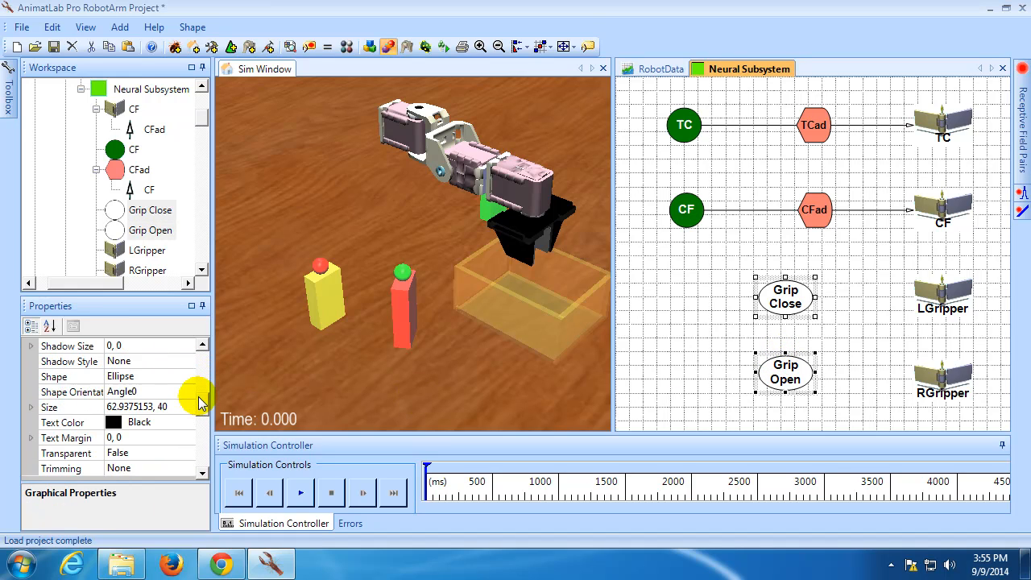
{"action": "scroll", "coordinate": [202, 403], "scroll_direction": "down", "scroll_amount": 3}
{"action": "left_click", "coordinate": [151, 392]}
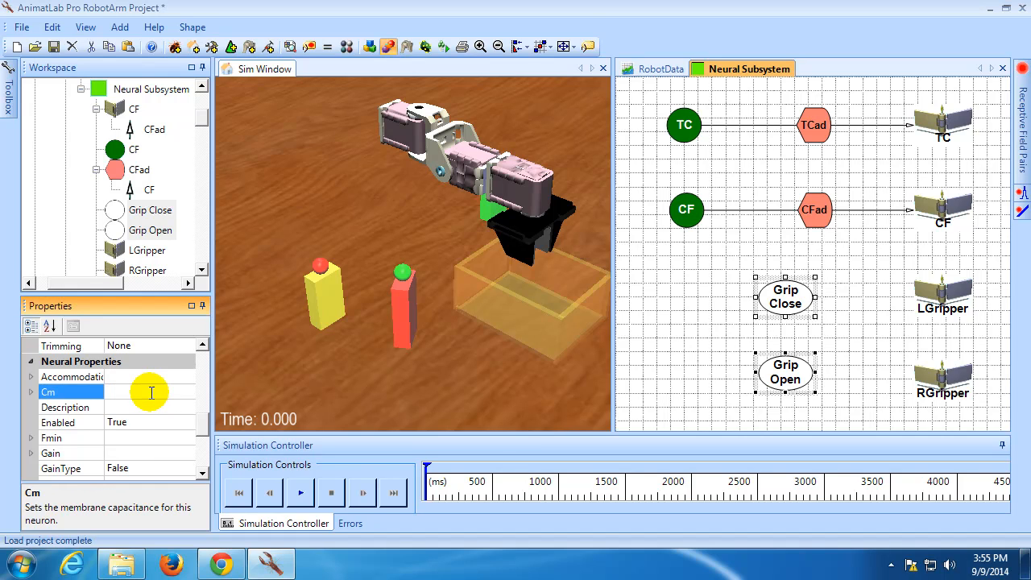
Link Grip Close and Grip Open each to LGripper and RGripper
{"action": "left_click_drag", "start_coordinate": [802, 300], "coordinate": [938, 300]}
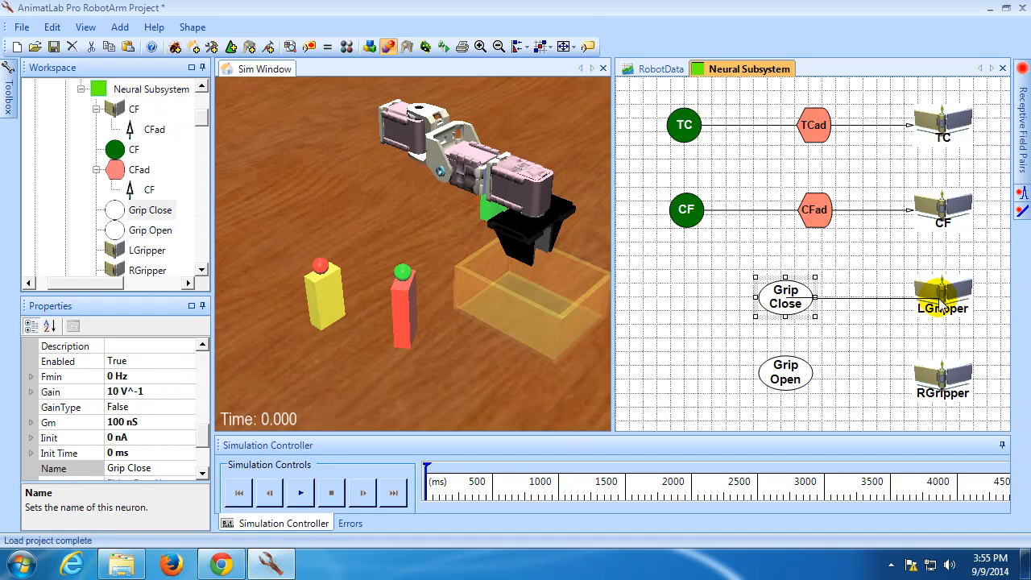
{"action": "left_click", "coordinate": [795, 313]}
{"action": "left_click_drag", "start_coordinate": [795, 312], "coordinate": [932, 379]}
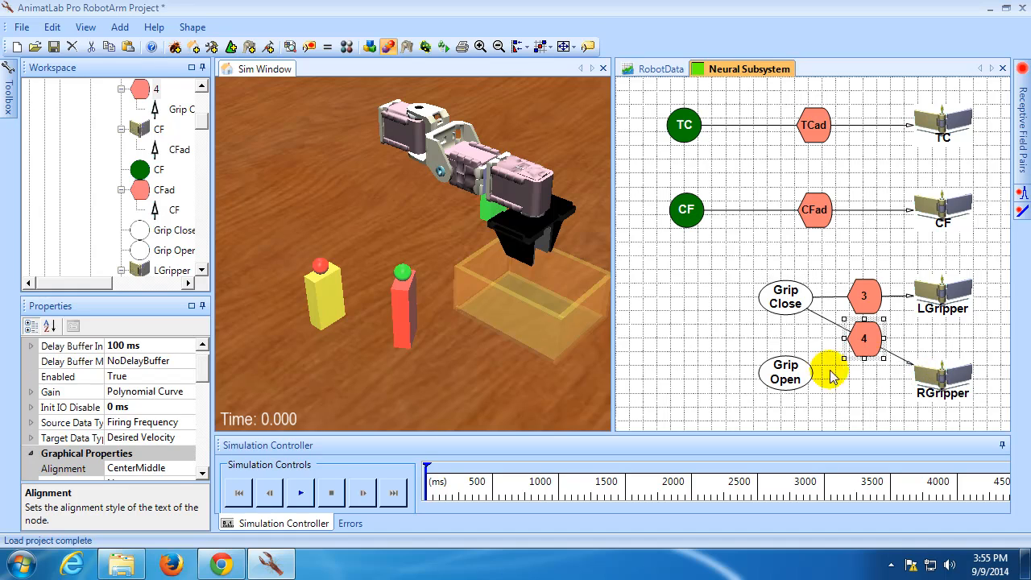
{"action": "left_click_drag", "start_coordinate": [795, 387], "coordinate": [938, 296]}
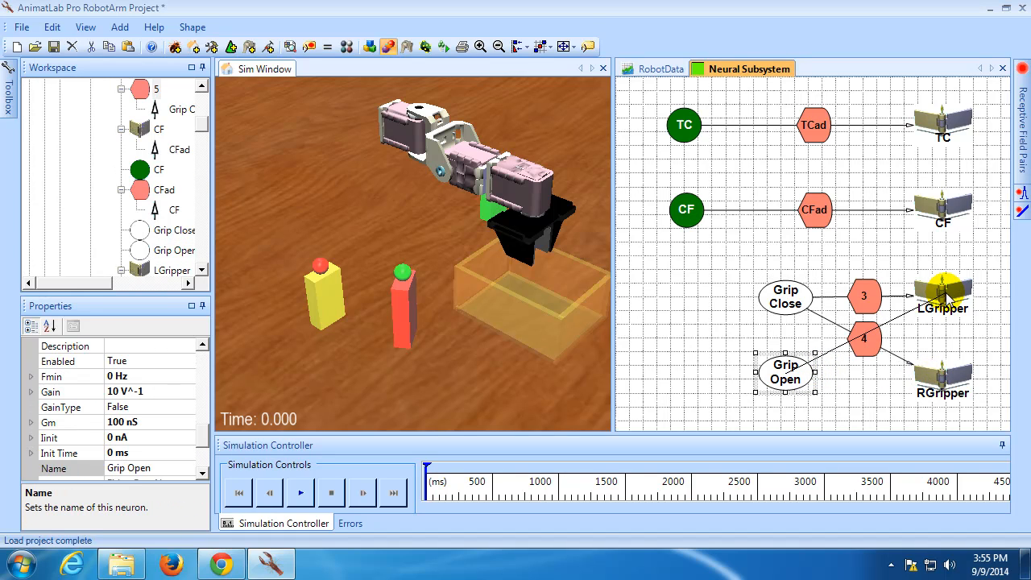
{"action": "left_click", "coordinate": [808, 377]}
{"action": "left_click_drag", "start_coordinate": [785, 377], "coordinate": [934, 379]}
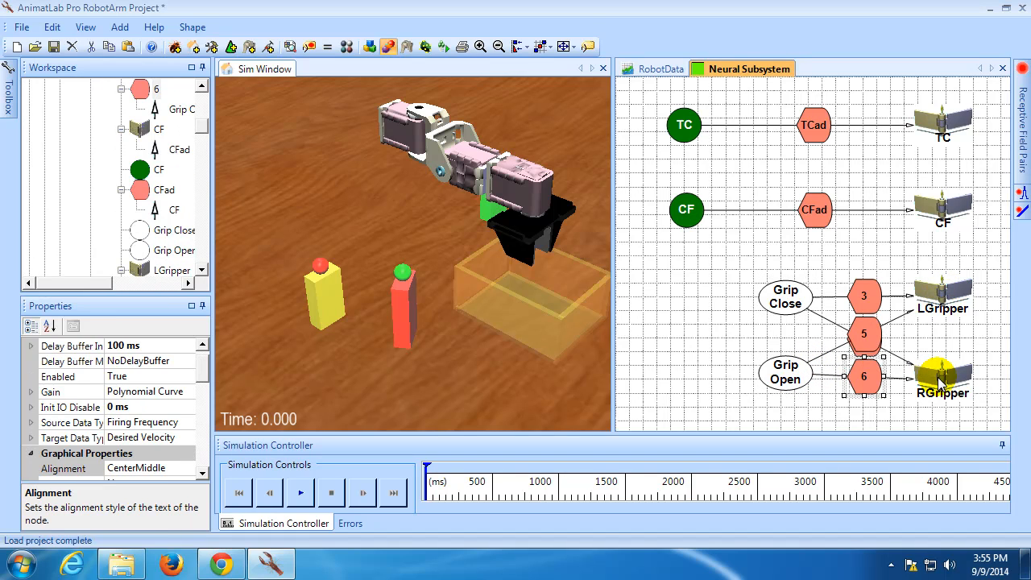
Move Grip Open, adapter 6 and RGripper down slightly
{"action": "left_click", "coordinate": [775, 382]}
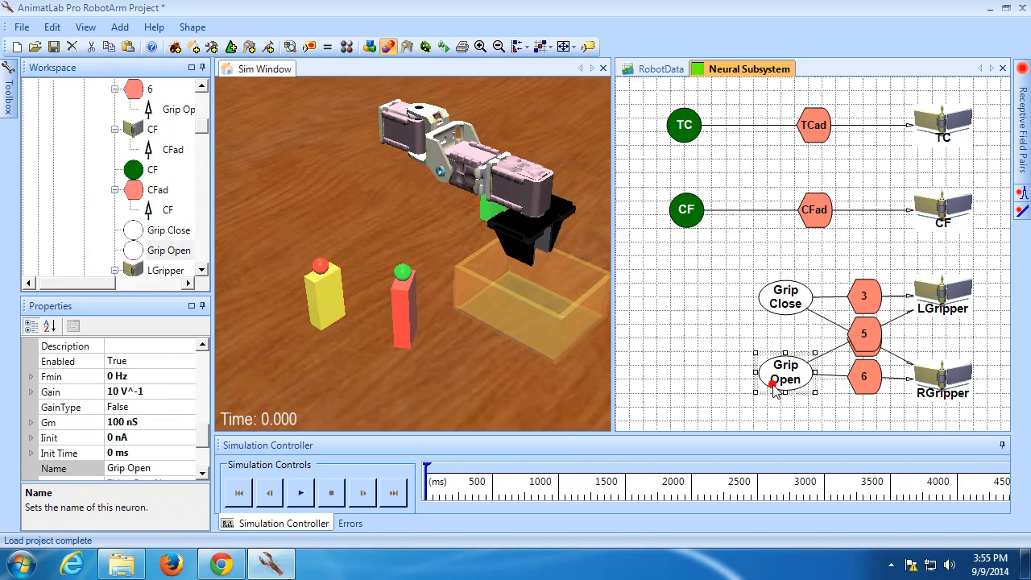
{"action": "left_click", "coordinate": [854, 385]}
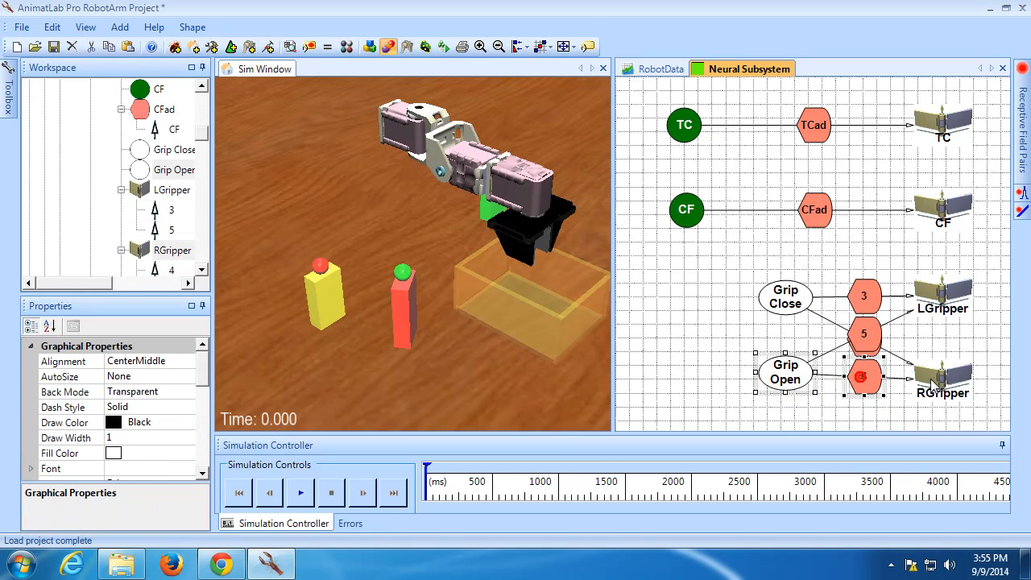
{"action": "left_click_drag", "start_coordinate": [870, 391], "coordinate": [870, 410]}
Center-align the Grip Open row horizontally
{"action": "right_click", "coordinate": [874, 414]}
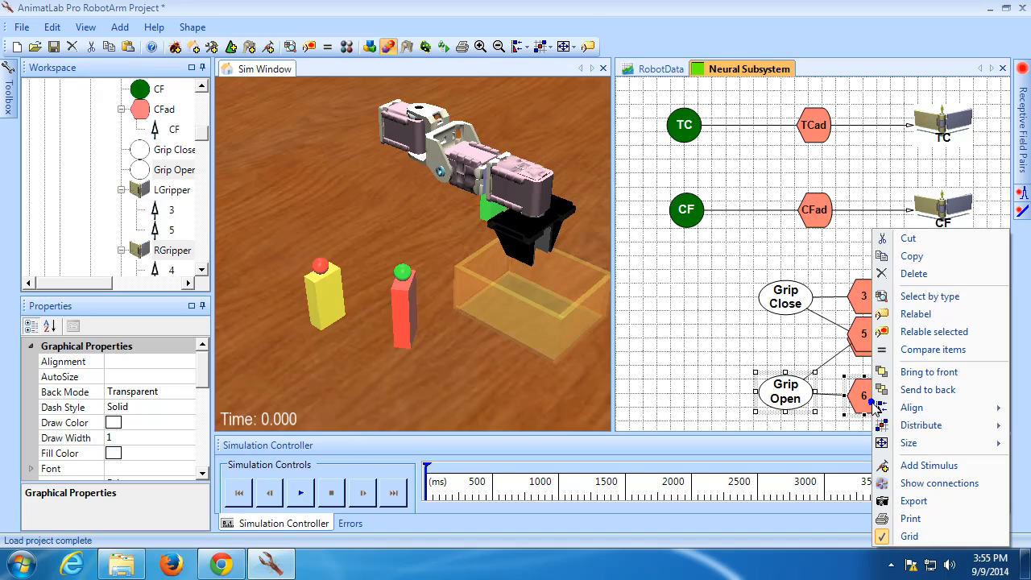
{"action": "mouse_move", "coordinate": [912, 417]}
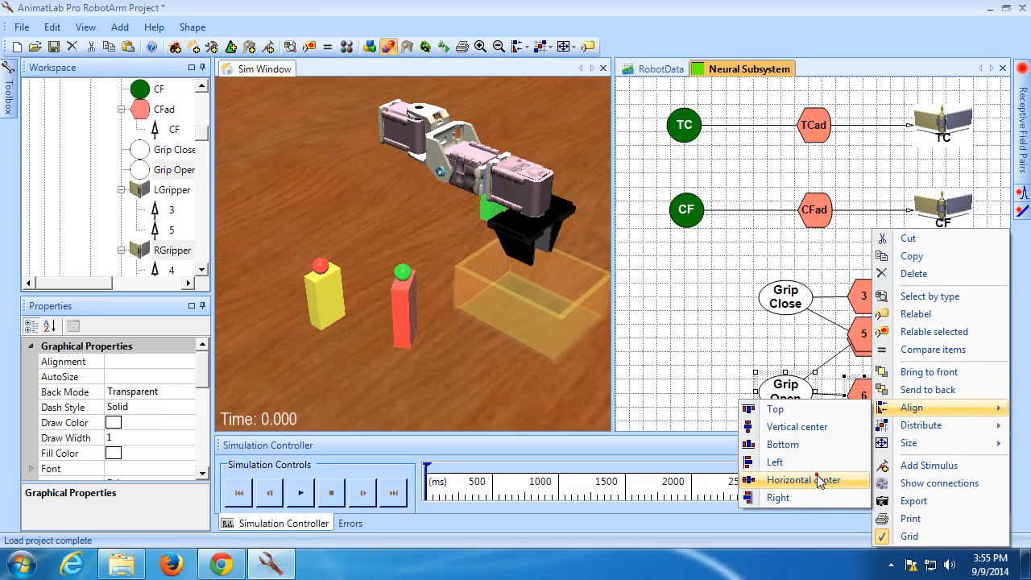
{"action": "left_click", "coordinate": [850, 480]}
Move the Grip Close, adapter 3 and LGripper row up and center-align it horizontally
{"action": "left_click", "coordinate": [935, 305]}
{"action": "left_click", "coordinate": [864, 299], "text": "ctrl"}
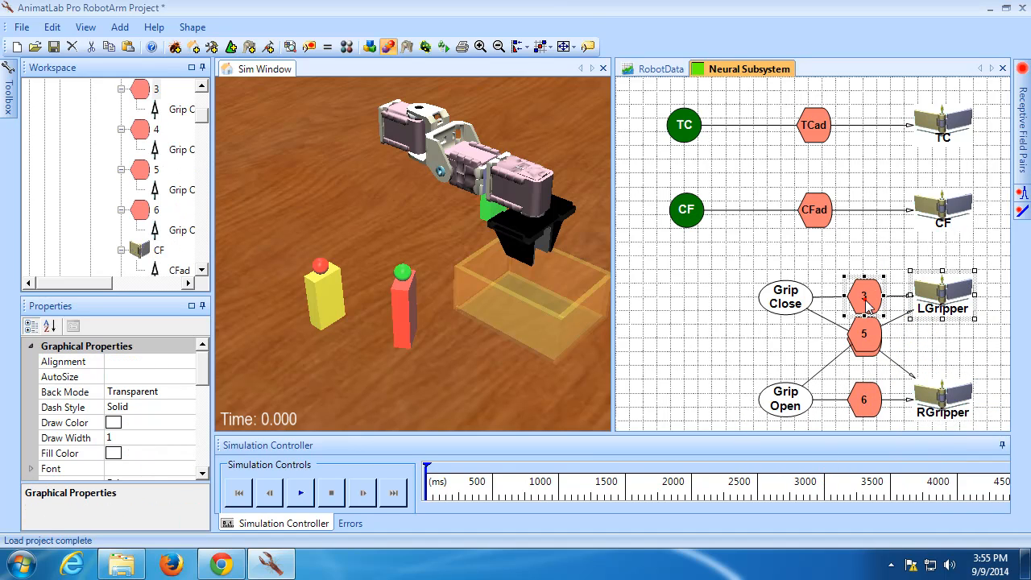
{"action": "left_click", "coordinate": [802, 306], "text": "ctrl"}
{"action": "left_click_drag", "start_coordinate": [802, 307], "coordinate": [804, 250]}
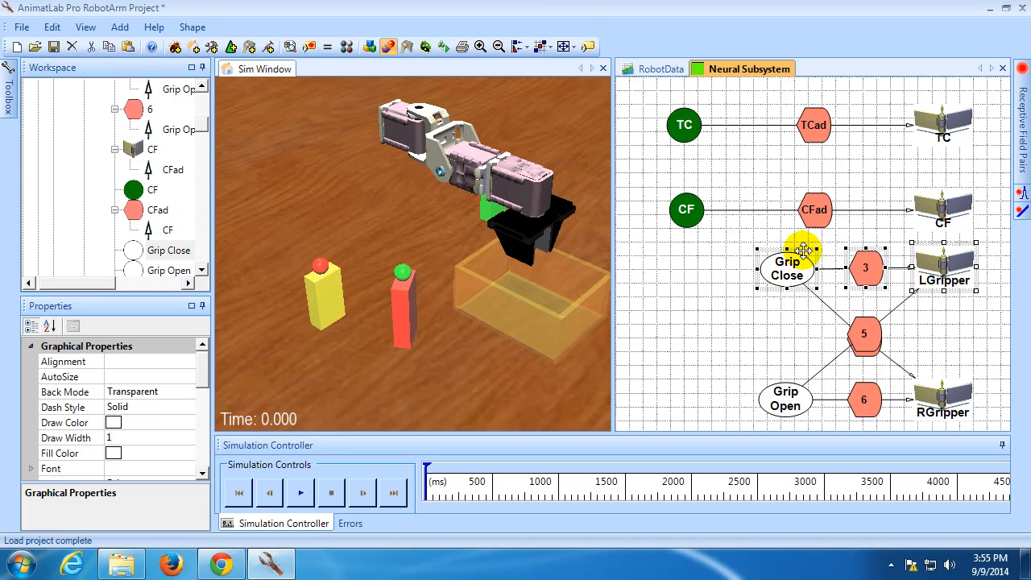
{"action": "right_click", "coordinate": [937, 263]}
{"action": "mouse_move", "coordinate": [928, 411]}
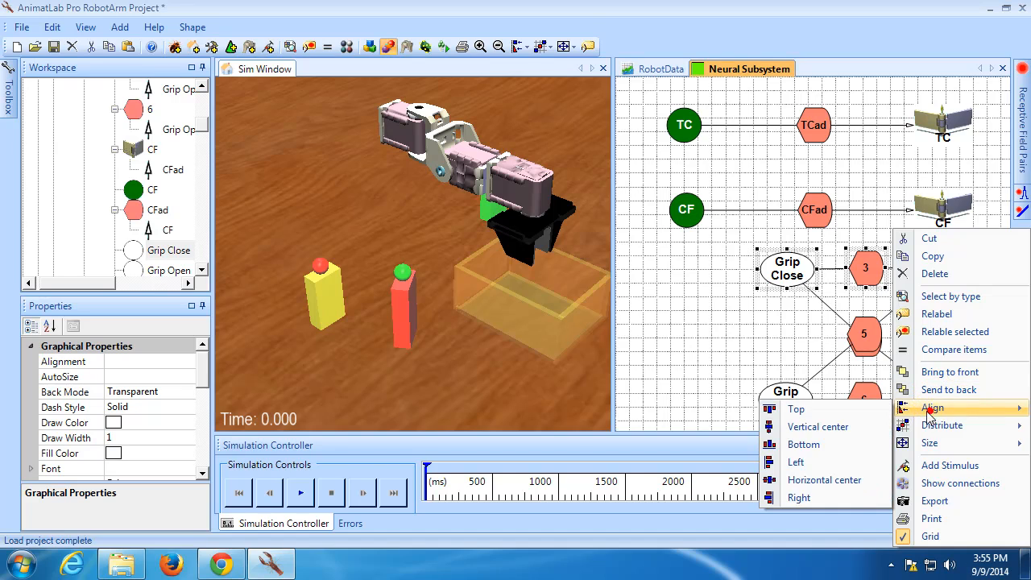
{"action": "left_click", "coordinate": [838, 480]}
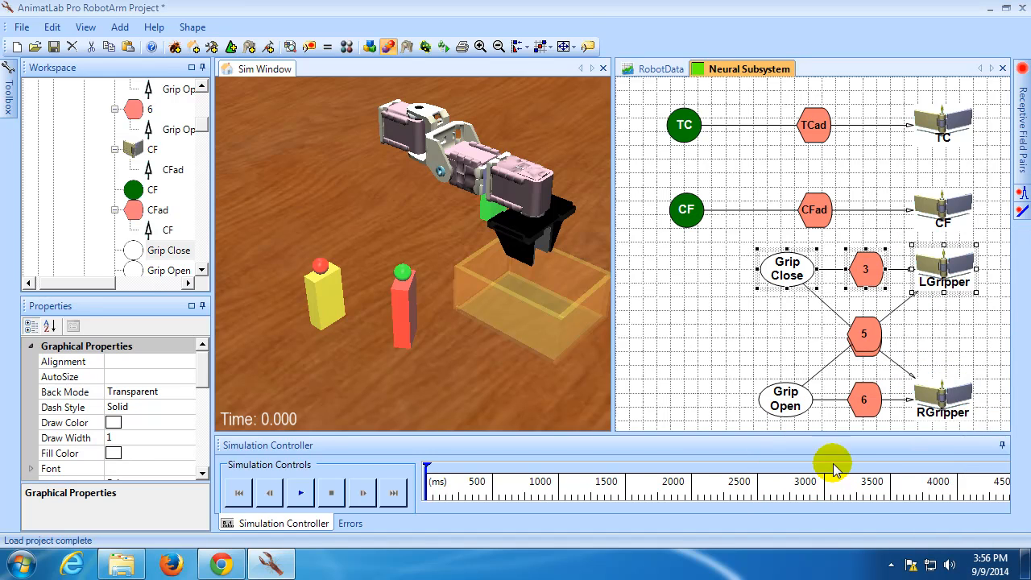
Drag adapter 5 down and adapter 4 up so they no longer overlap
{"action": "left_click", "coordinate": [864, 337]}
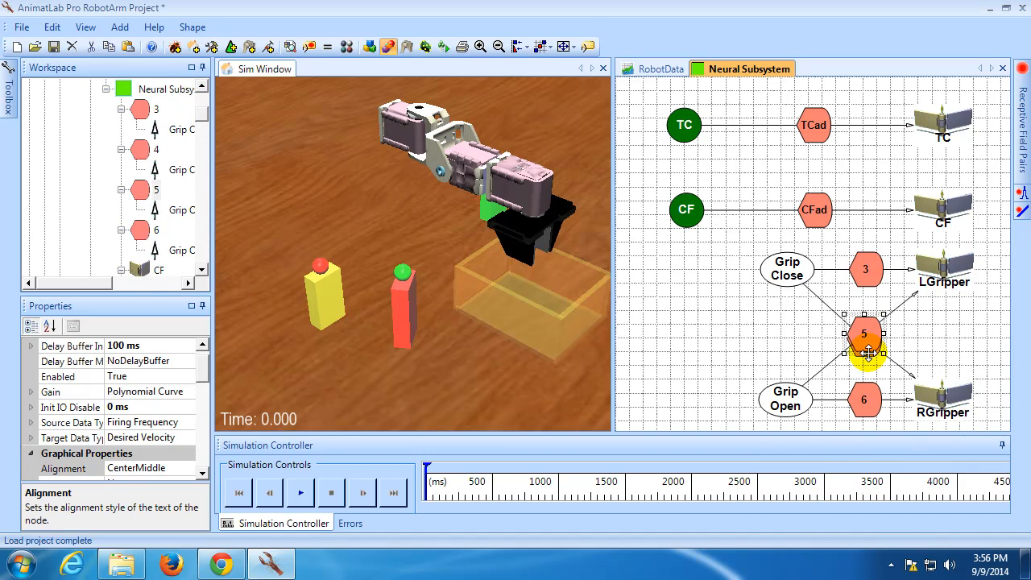
{"action": "left_click_drag", "start_coordinate": [869, 353], "coordinate": [869, 376]}
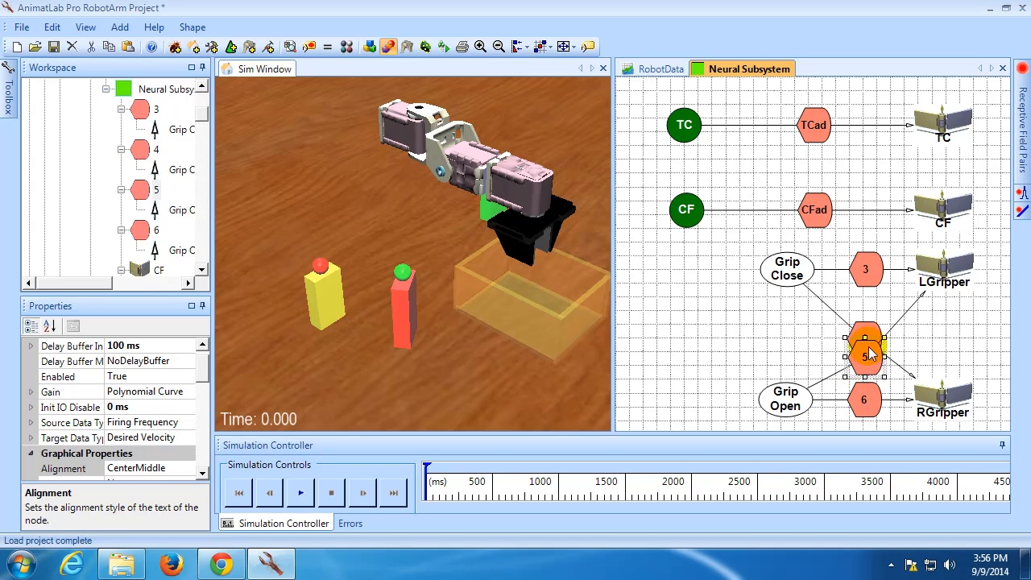
{"action": "left_click", "coordinate": [864, 313]}
{"action": "left_click", "coordinate": [867, 324]}
{"action": "left_click_drag", "start_coordinate": [871, 318], "coordinate": [872, 296]}
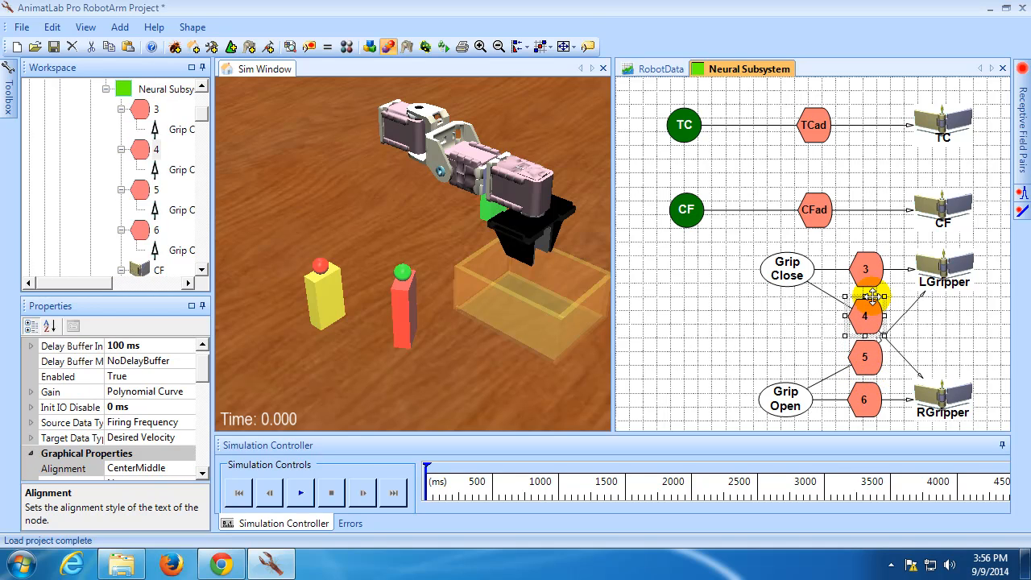
{"action": "left_click", "coordinate": [936, 305]}
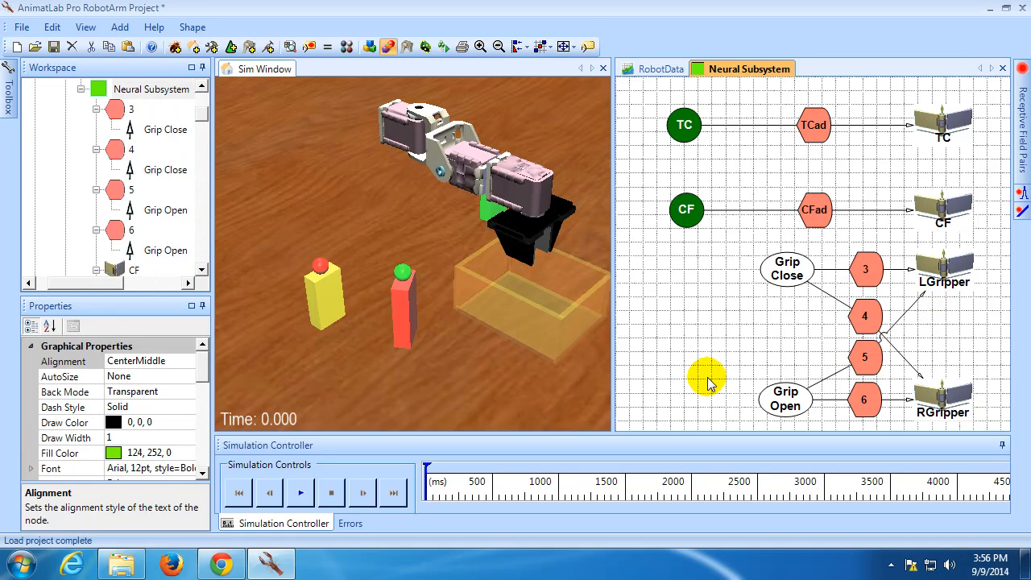
Review adapters 3 and 4's gain coefficients, then set adapter 5's C coefficient to -1
{"action": "left_click", "coordinate": [870, 274]}
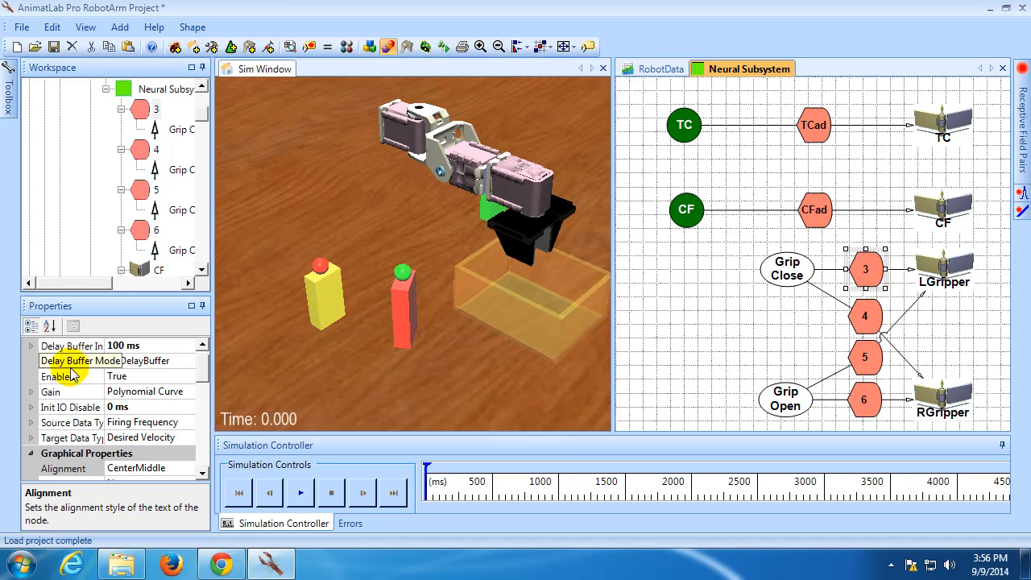
{"action": "left_click", "coordinate": [30, 392]}
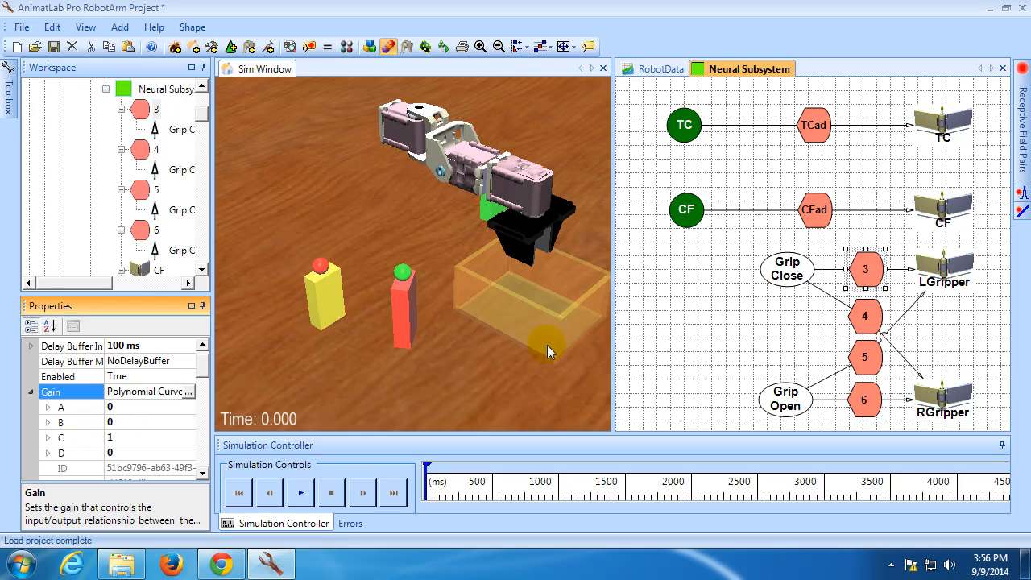
{"action": "left_click", "coordinate": [860, 316]}
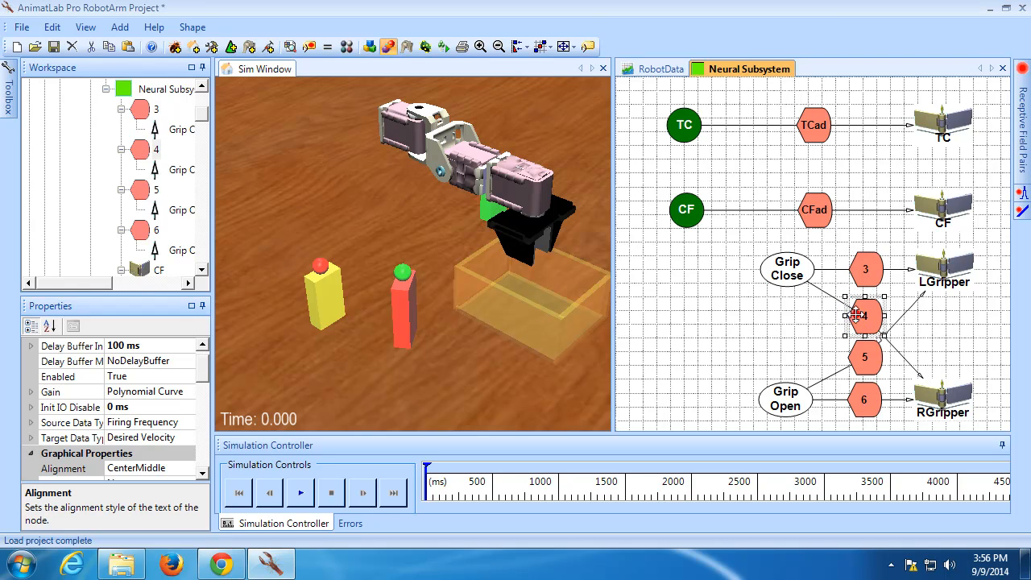
{"action": "left_click", "coordinate": [31, 392]}
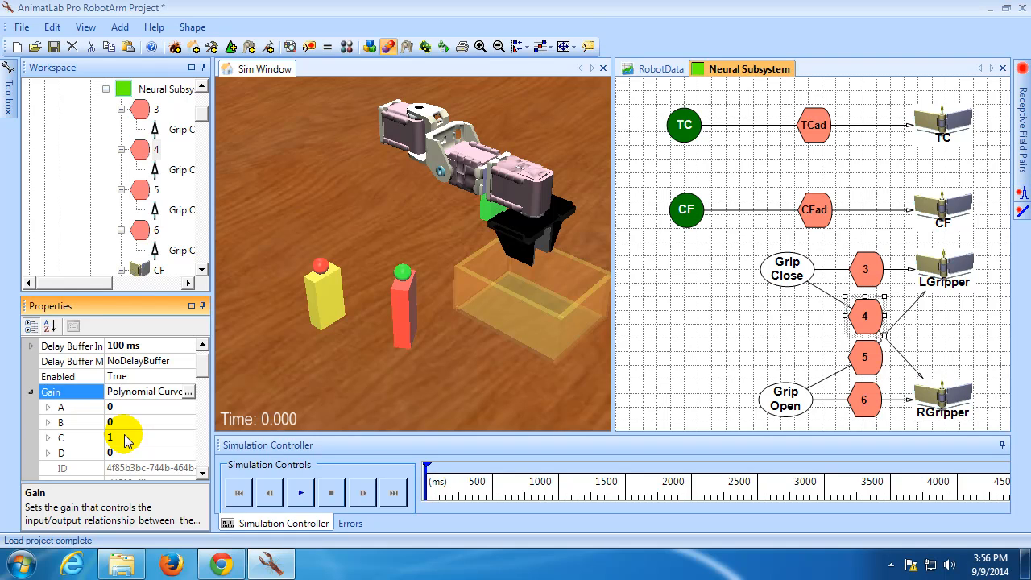
{"action": "left_click", "coordinate": [860, 355]}
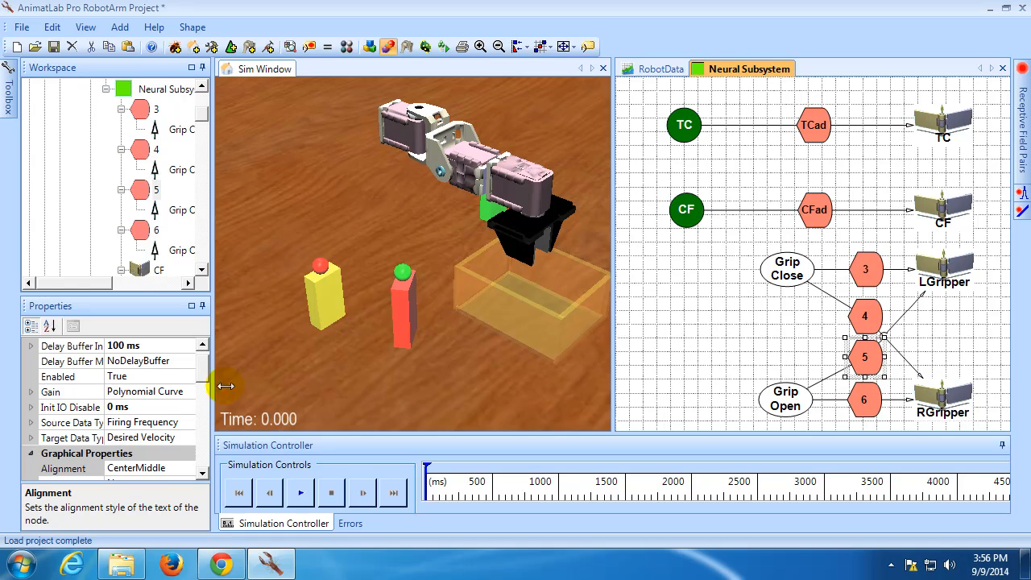
{"action": "left_click", "coordinate": [30, 391]}
{"action": "left_click", "coordinate": [113, 436]}
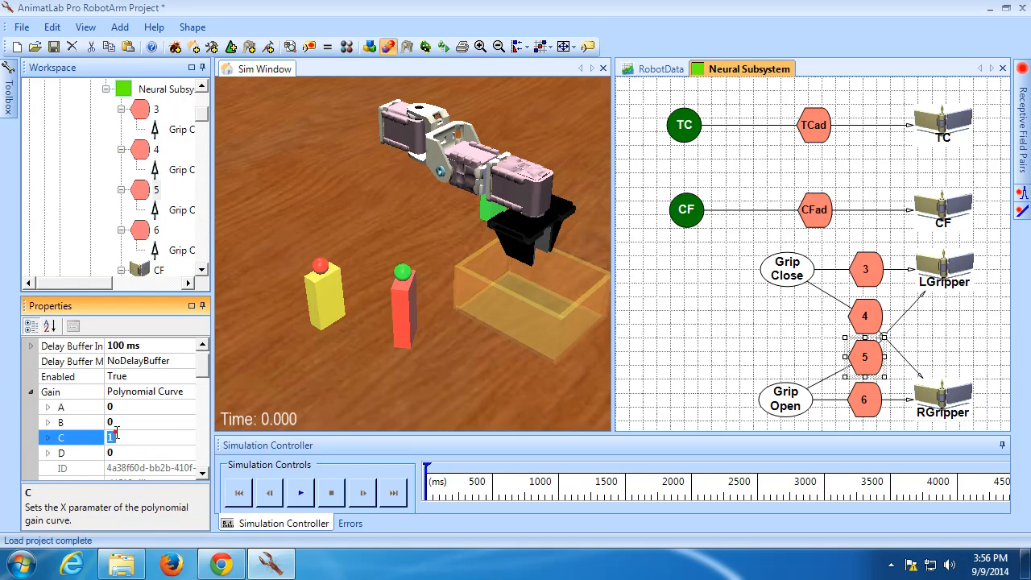
{"action": "left_click", "coordinate": [116, 434]}
{"action": "type", "text": "-1"}
Set adapter 6's polynomial gain coefficient C to -1
{"action": "left_click", "coordinate": [860, 398]}
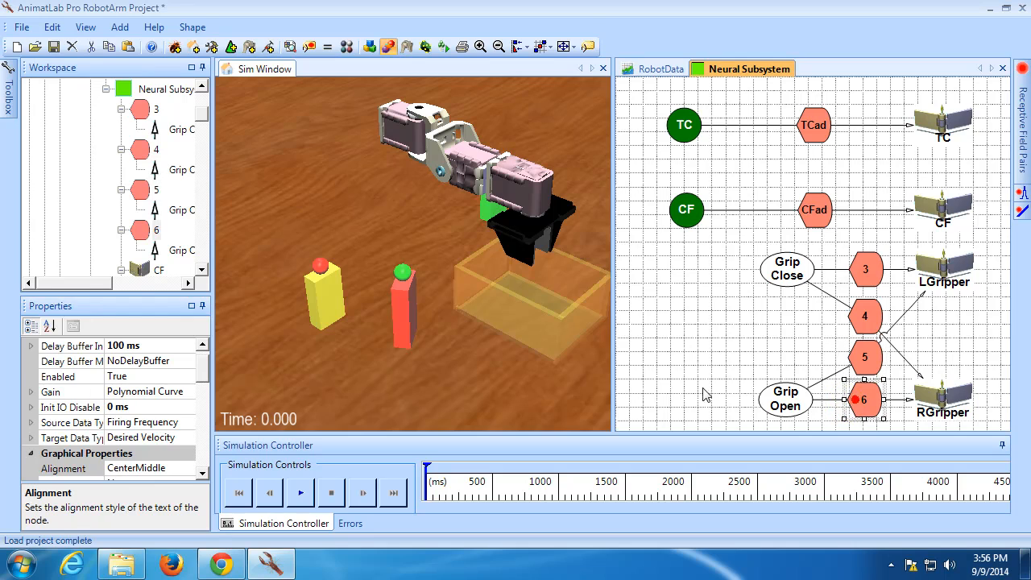
{"action": "left_click", "coordinate": [31, 392]}
{"action": "left_click", "coordinate": [133, 437]}
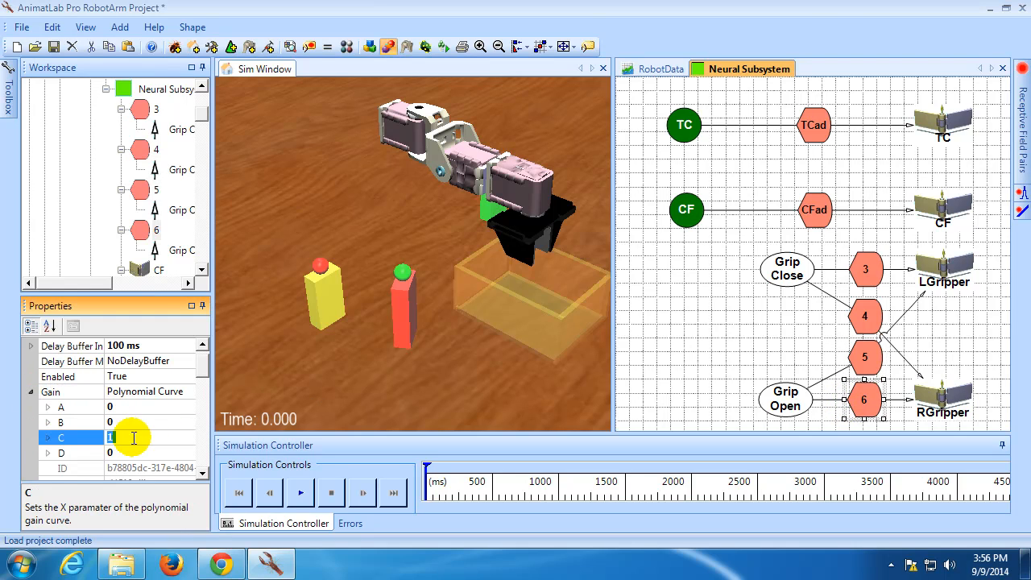
{"action": "type", "text": "-1"}
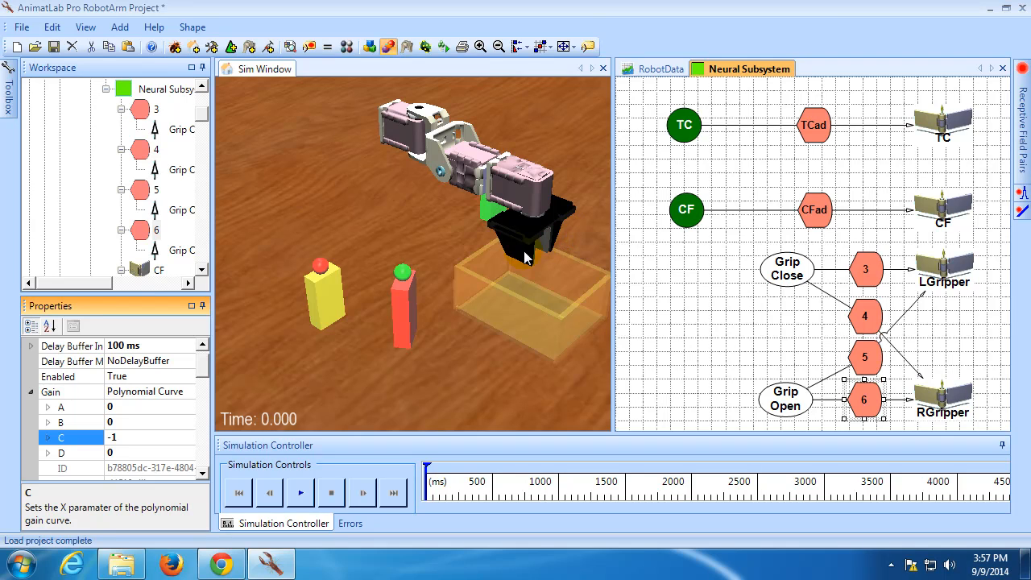
{"action": "left_click", "coordinate": [787, 338]}
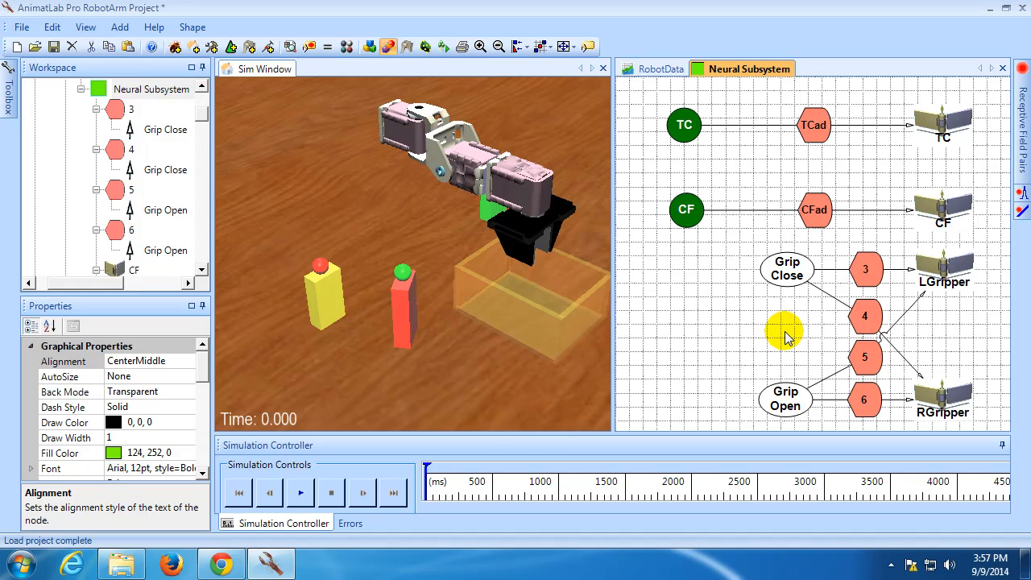
Select adapters 3, 4, 5 and 6 and set their Init IO Disable Duration to 250 ms
{"action": "left_click", "coordinate": [864, 278]}
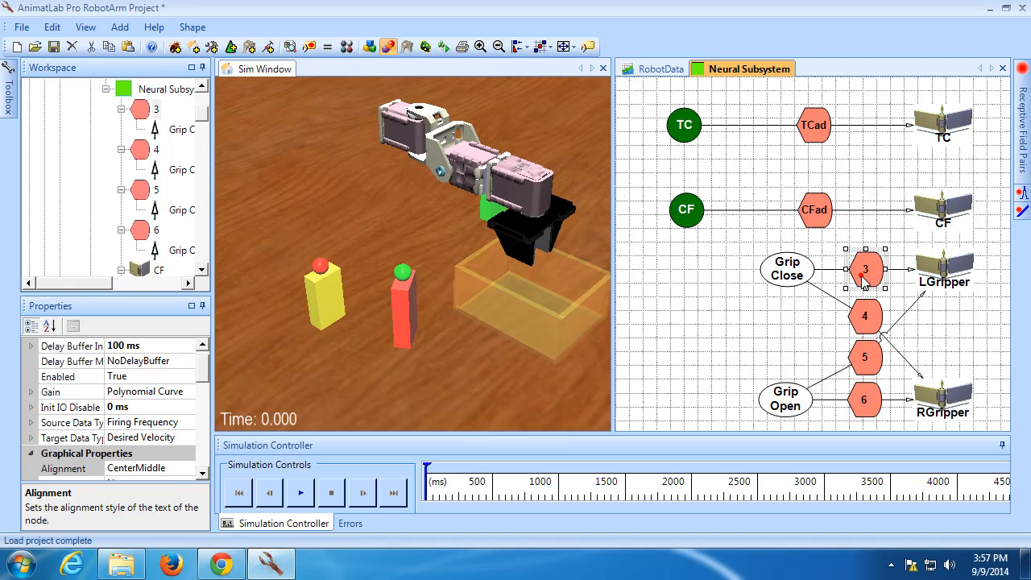
{"action": "left_click", "coordinate": [864, 316], "text": "ctrl"}
{"action": "left_click", "coordinate": [865, 356], "text": "ctrl"}
{"action": "left_click", "coordinate": [865, 399], "text": "ctrl"}
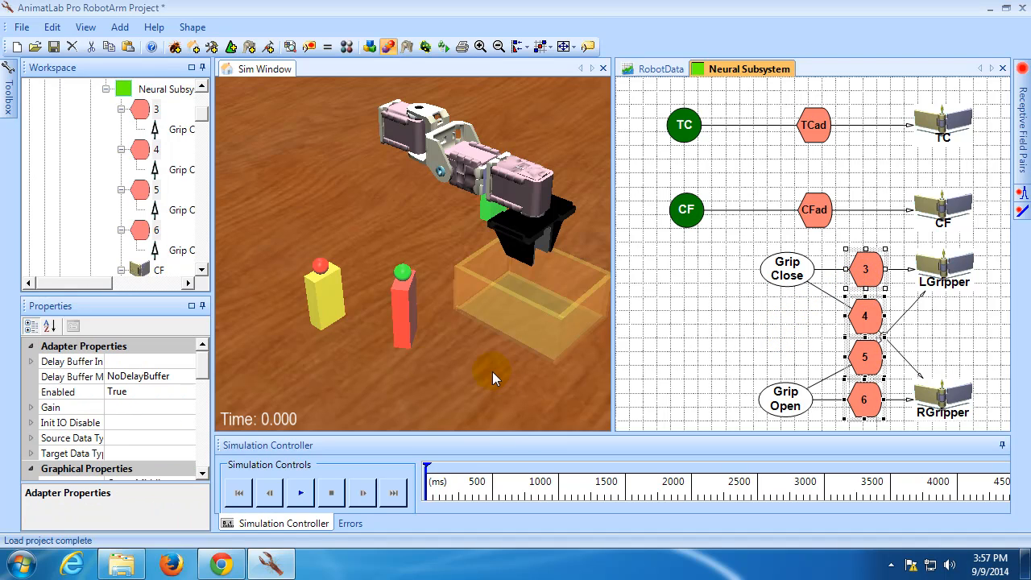
{"action": "left_click", "coordinate": [199, 418]}
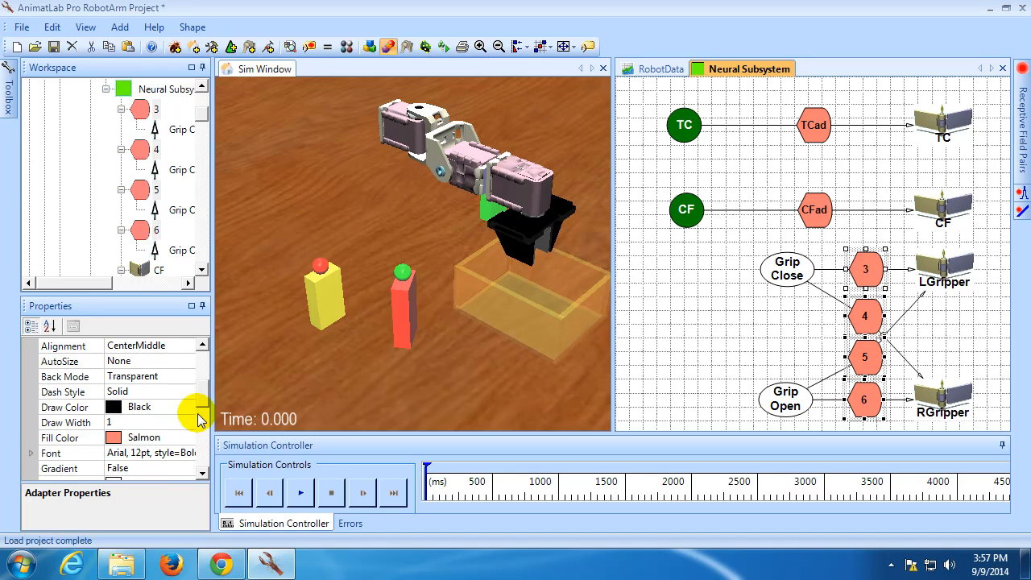
{"action": "scroll", "coordinate": [199, 419], "scroll_direction": "up", "scroll_amount": 3}
{"action": "left_click", "coordinate": [145, 421]}
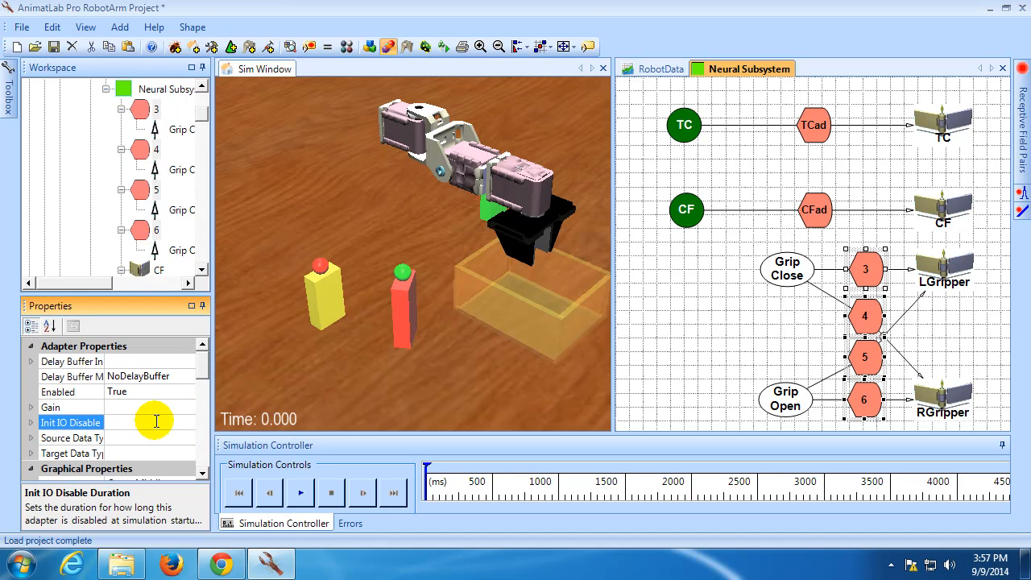
{"action": "type", "text": "250"}
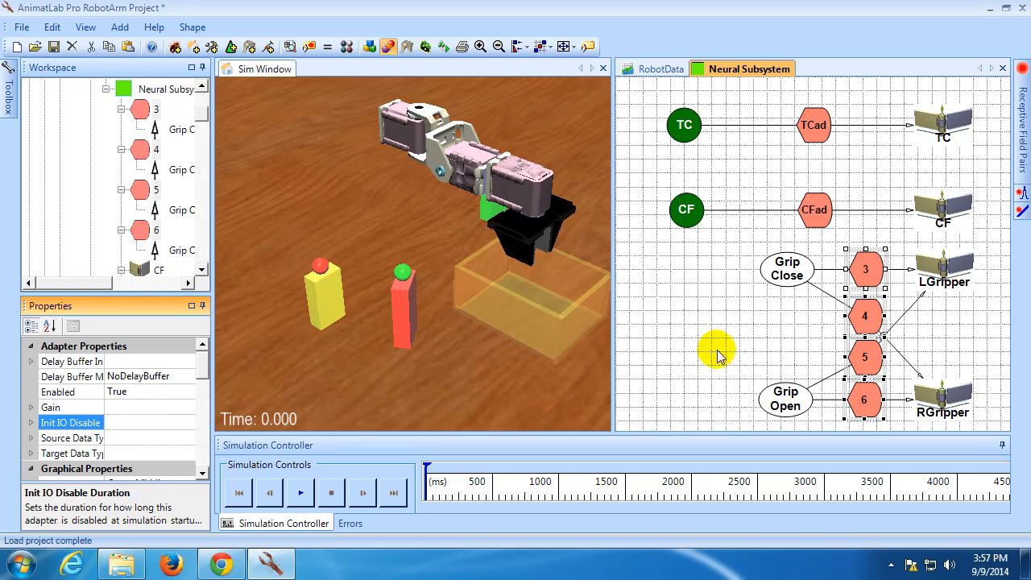
{"action": "left_click", "coordinate": [716, 350]}
{"action": "left_click", "coordinate": [862, 276]}
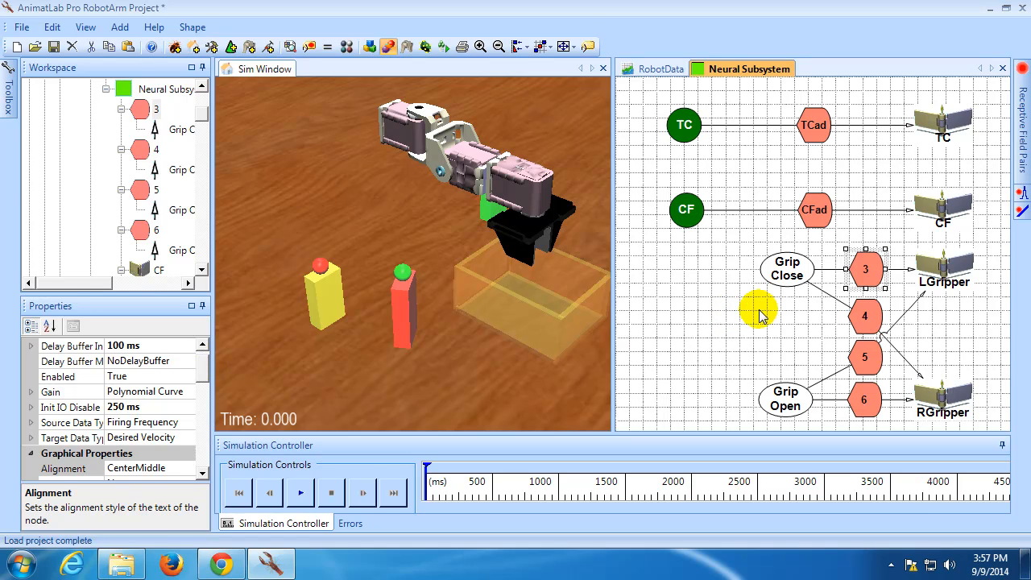
{"action": "left_click", "coordinate": [775, 273]}
Add a tonic current stimulus to the Grip Close neuron and name it Grip_Close
{"action": "right_click", "coordinate": [775, 273]}
{"action": "left_click", "coordinate": [794, 437]}
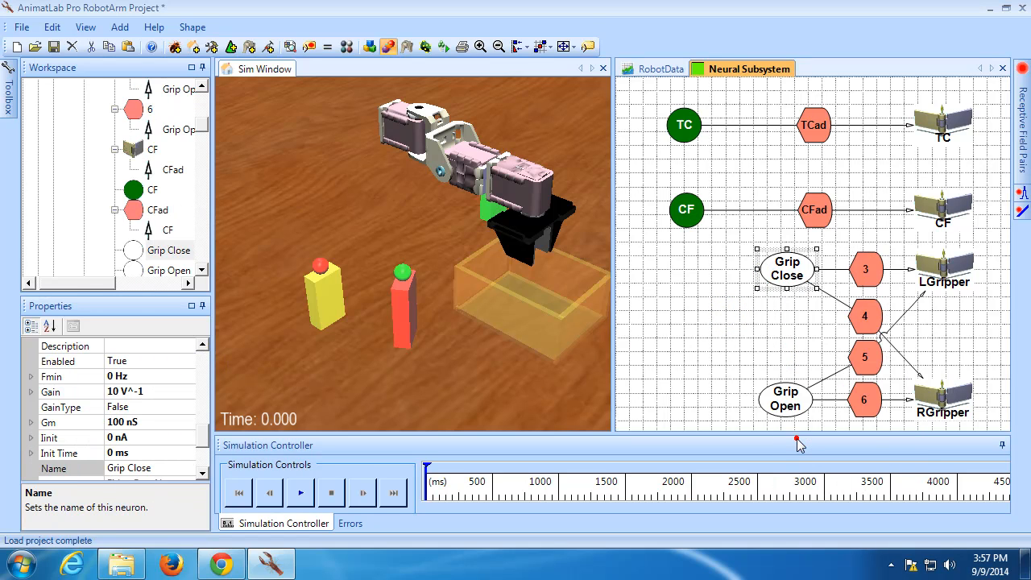
{"action": "double_click", "coordinate": [564, 207]}
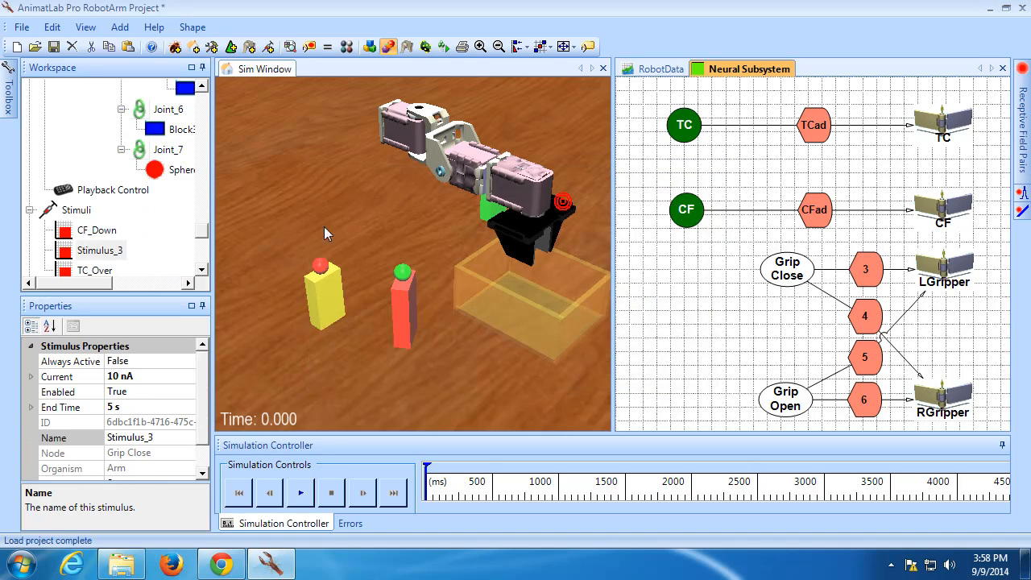
{"action": "left_click", "coordinate": [160, 440]}
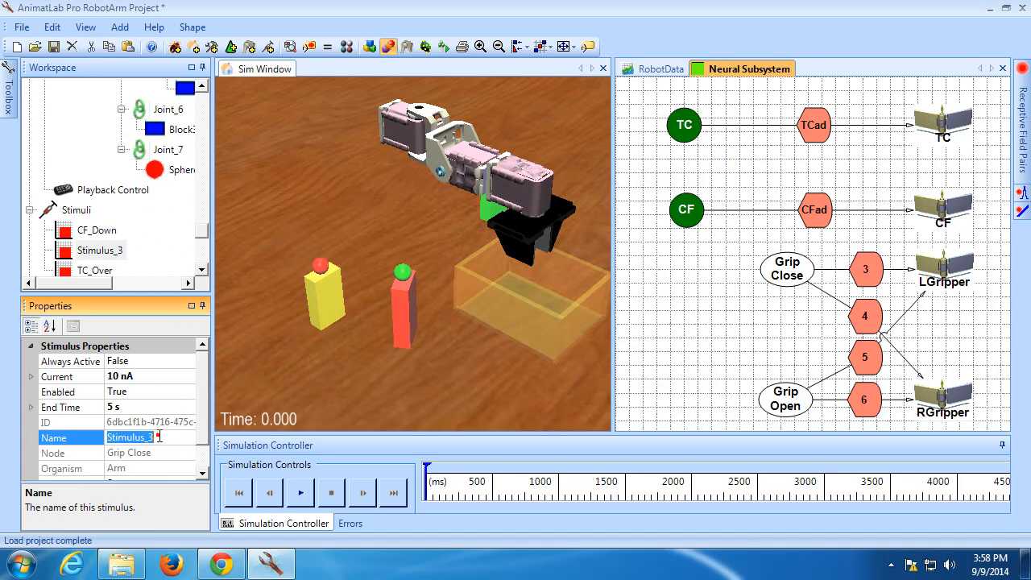
{"action": "left_click", "coordinate": [161, 441]}
{"action": "type", "text": "Grip_Close"}
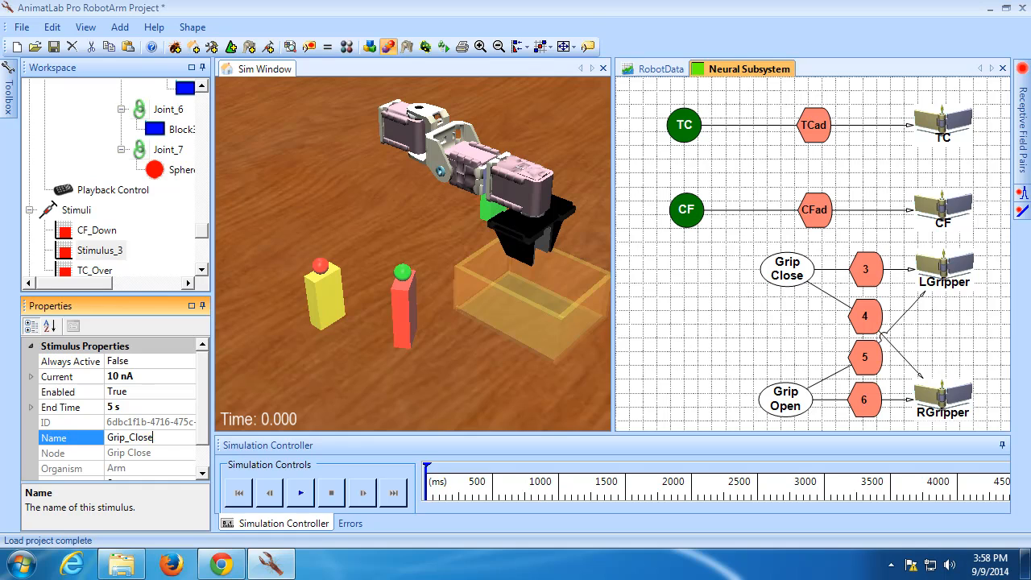
{"action": "key", "text": "Return"}
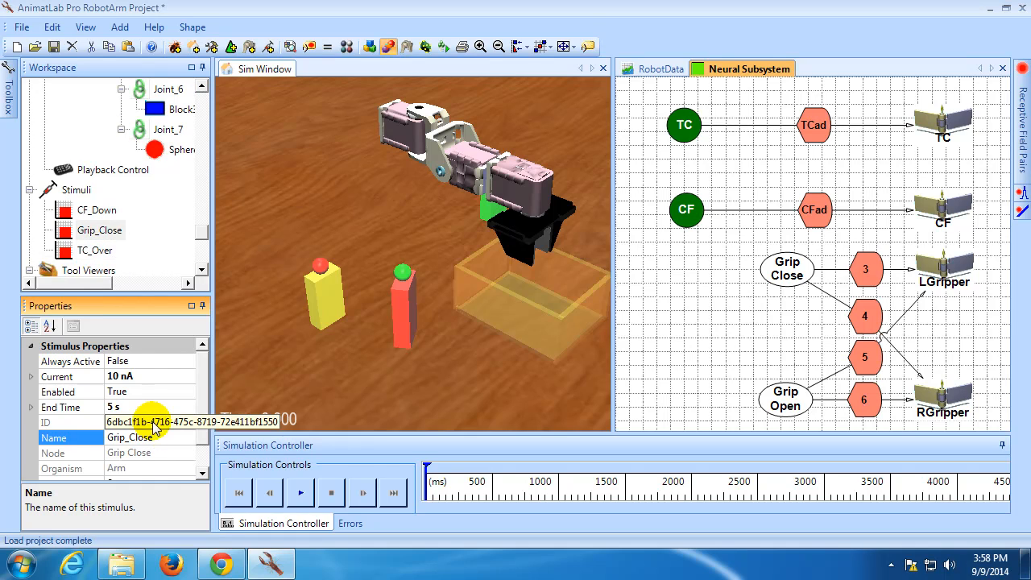
Set Grip_Close's current to 2 nA and start time to 2.47 s, then begin entering the end time
{"action": "left_click", "coordinate": [152, 378]}
{"action": "type", "text": "2"}
{"action": "key", "text": "Return"}
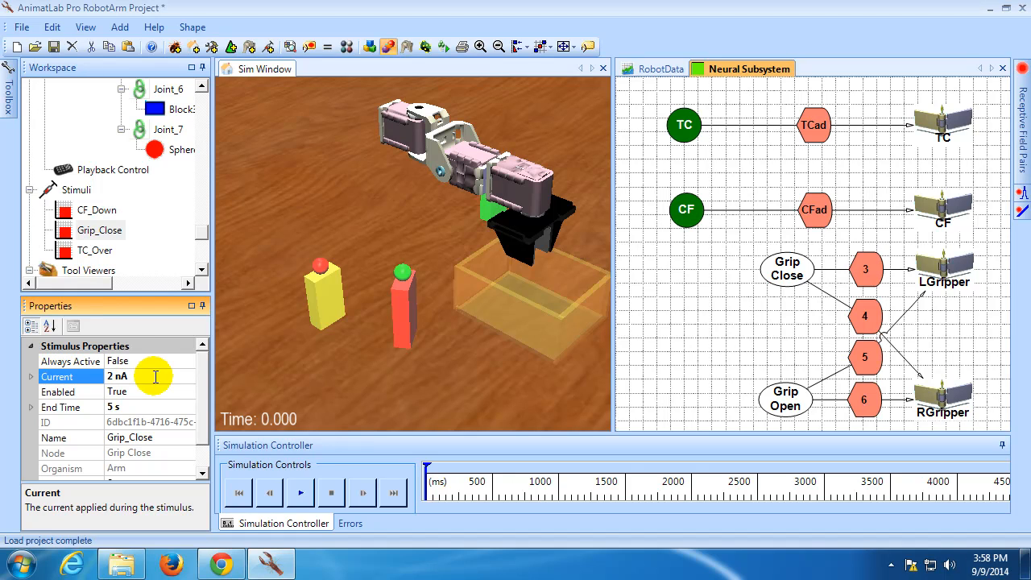
{"action": "scroll", "coordinate": [197, 377], "scroll_direction": "down", "scroll_amount": 1}
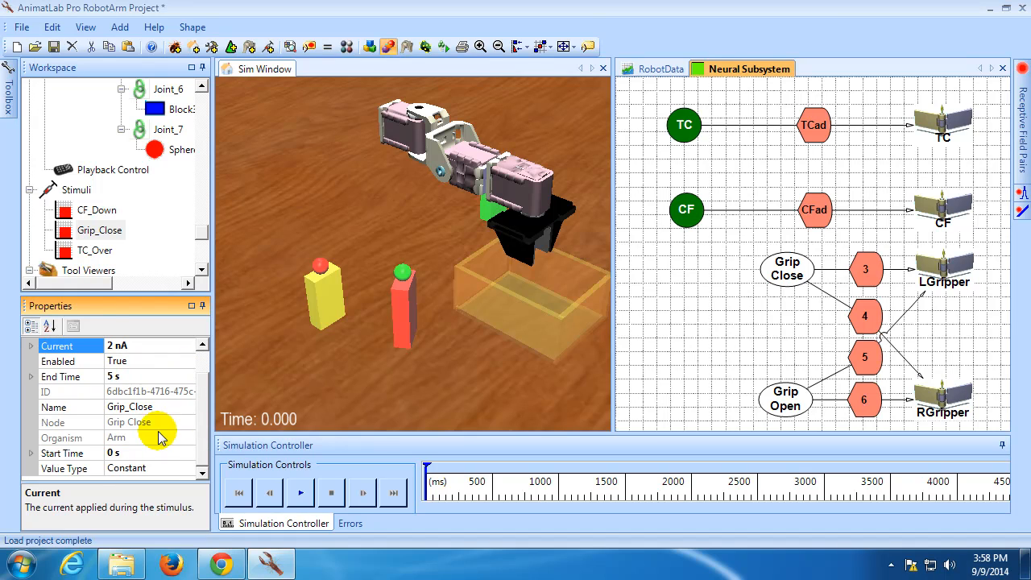
{"action": "left_click", "coordinate": [139, 453]}
{"action": "type", "text": "2."}
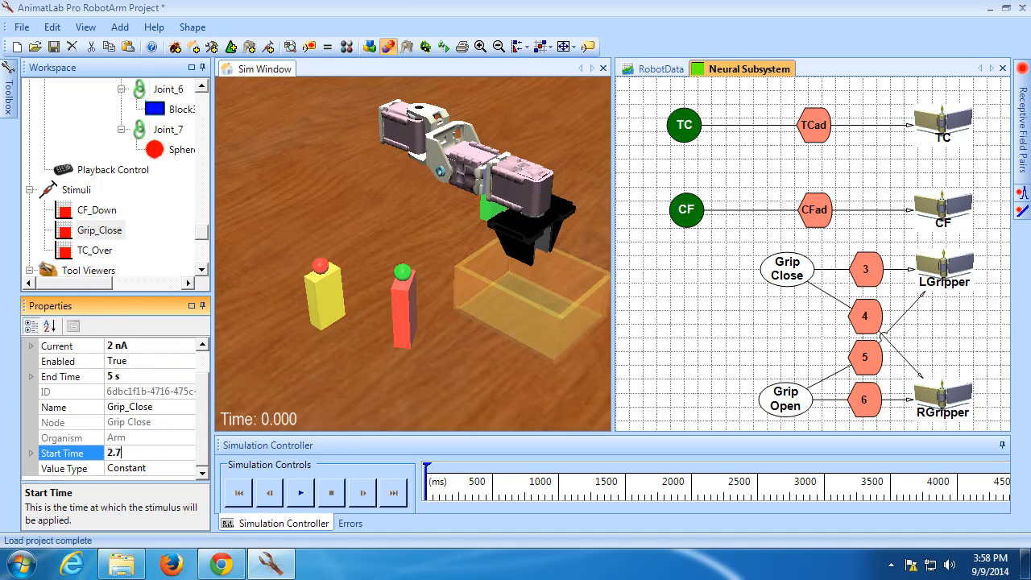
{"action": "type", "text": "47"}
{"action": "left_click", "coordinate": [146, 378]}
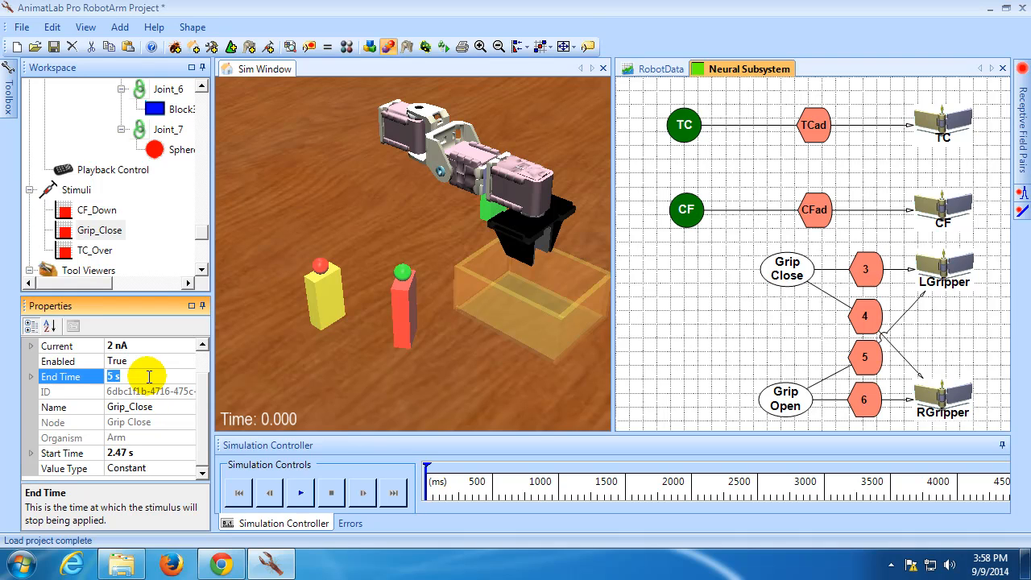
{"action": "type", "text": "2.7"}
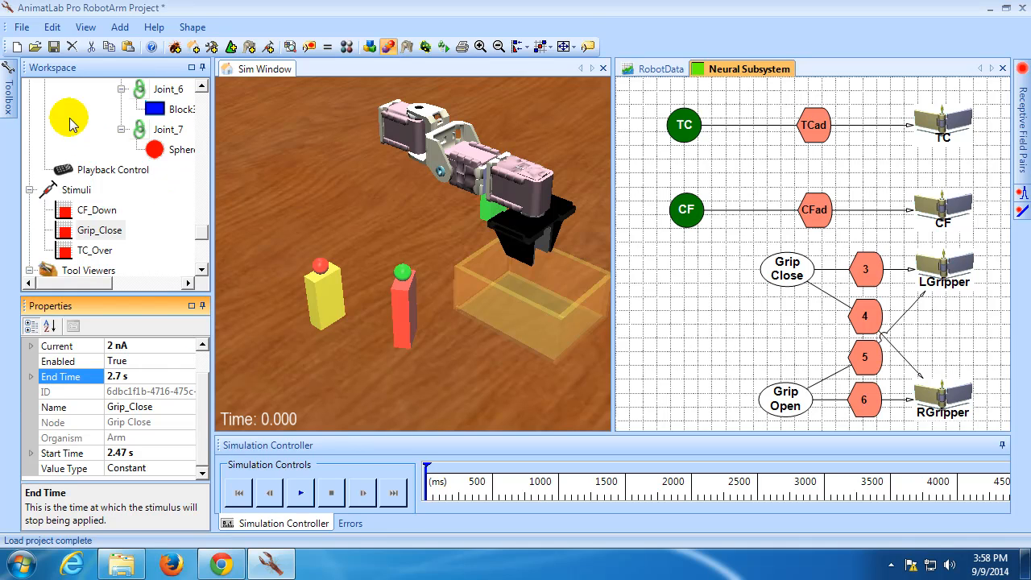
Save the project, run the simulation to watch the arm grasp the block, then stop and reset
{"action": "left_click", "coordinate": [54, 44]}
{"action": "left_click", "coordinate": [257, 211]}
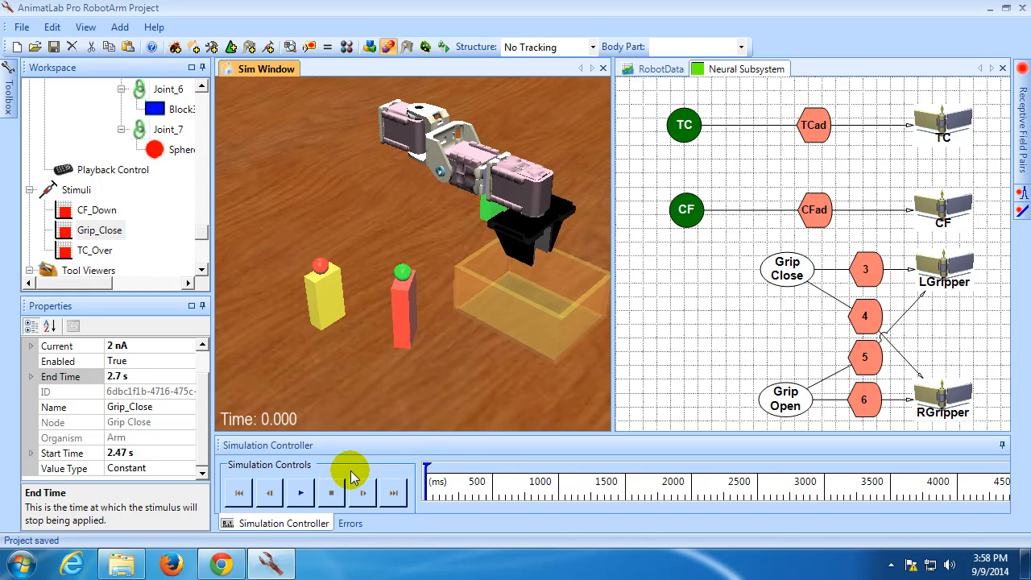
{"action": "left_click_drag", "start_coordinate": [468, 398], "coordinate": [340, 330]}
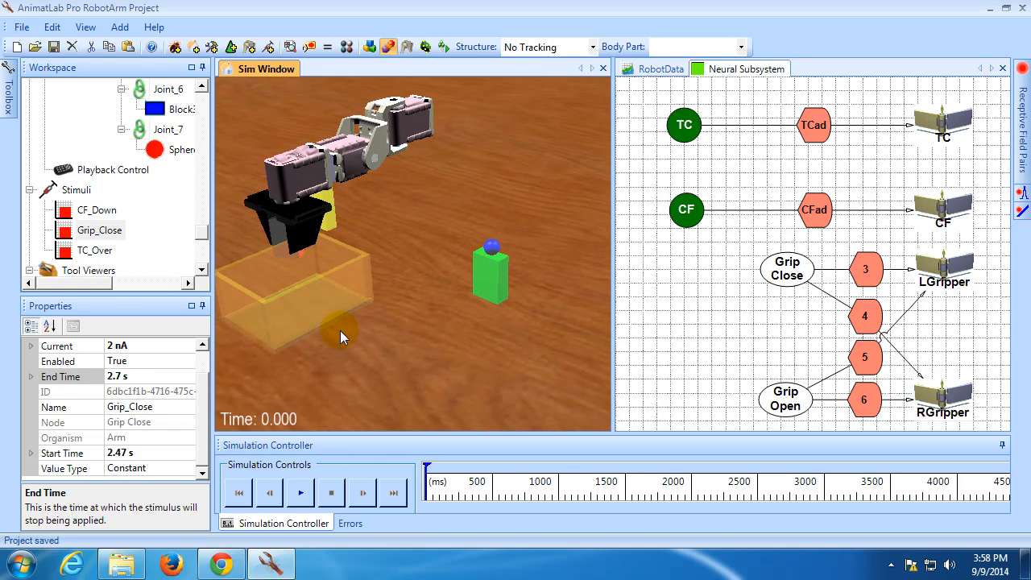
{"action": "left_click", "coordinate": [301, 492]}
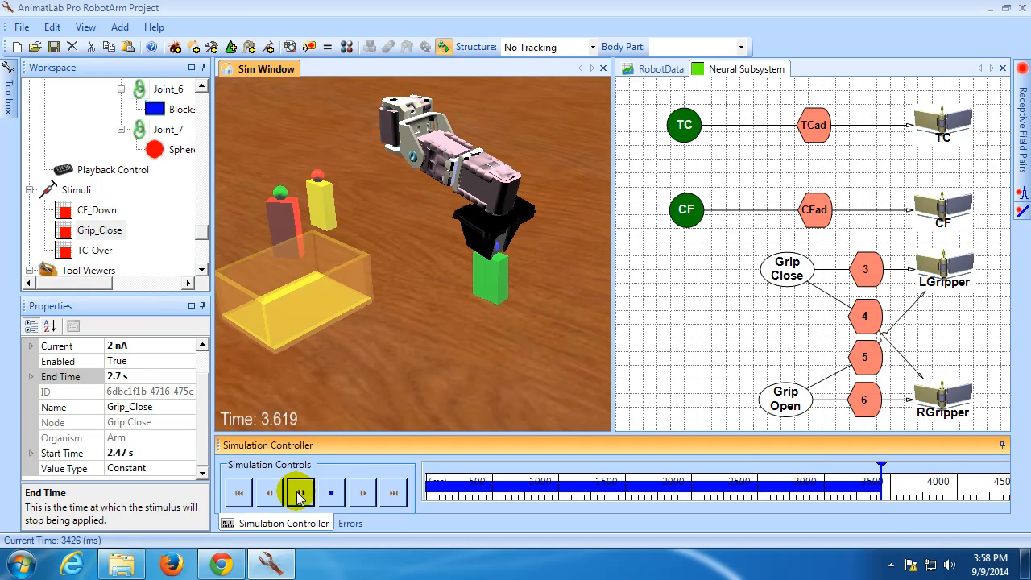
{"action": "left_click_drag", "start_coordinate": [515, 363], "coordinate": [280, 183]}
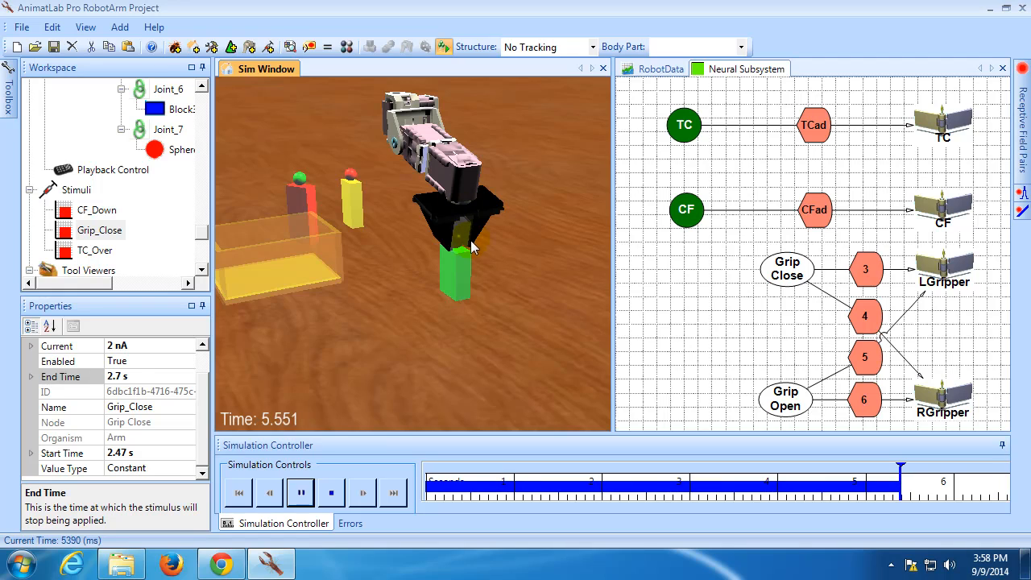
{"action": "left_click", "coordinate": [332, 492]}
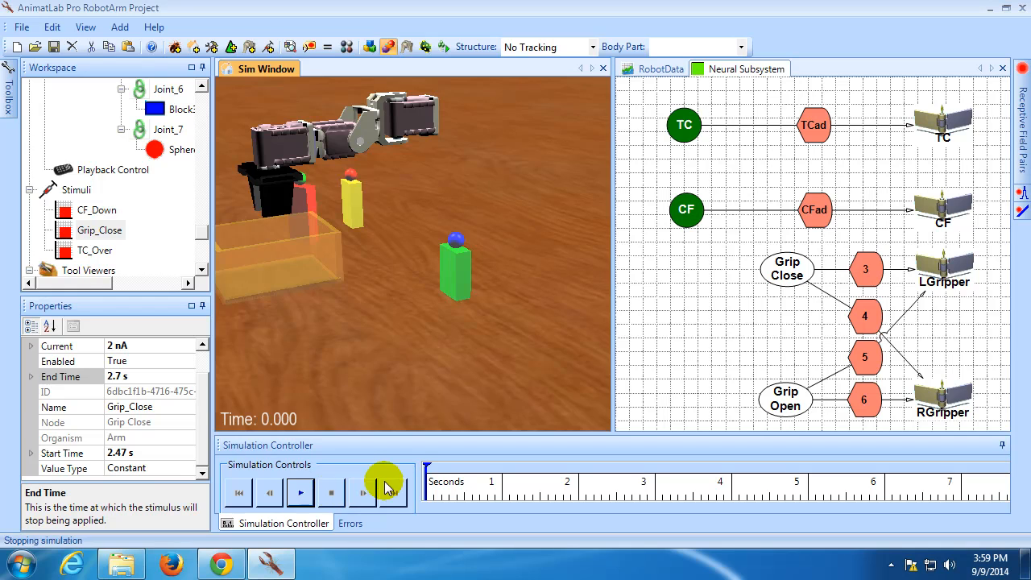
Add a tonic current stimulus to the CF neuron and name it CF_Up
{"action": "right_click", "coordinate": [685, 214]}
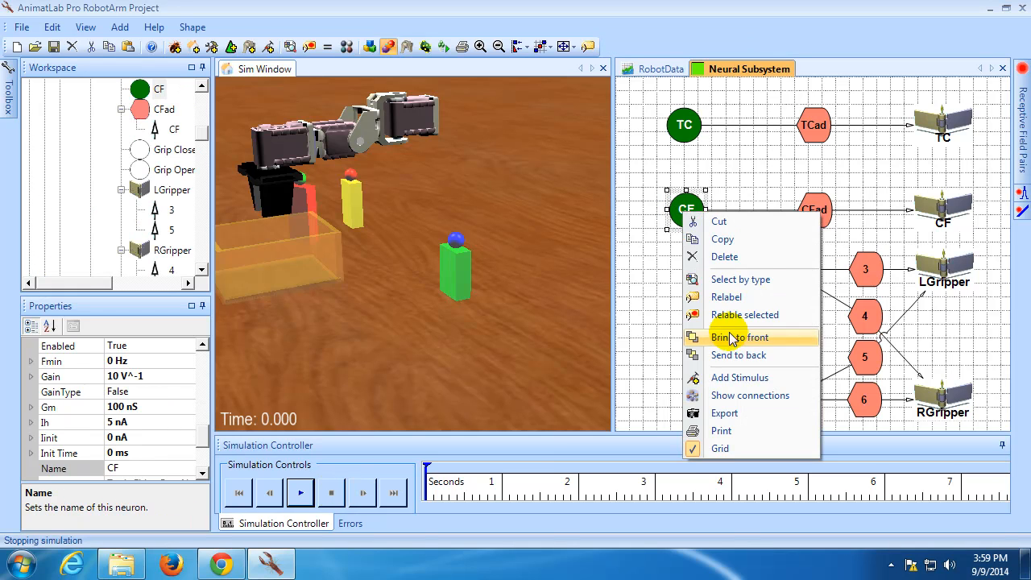
{"action": "left_click", "coordinate": [727, 376]}
{"action": "double_click", "coordinate": [567, 216]}
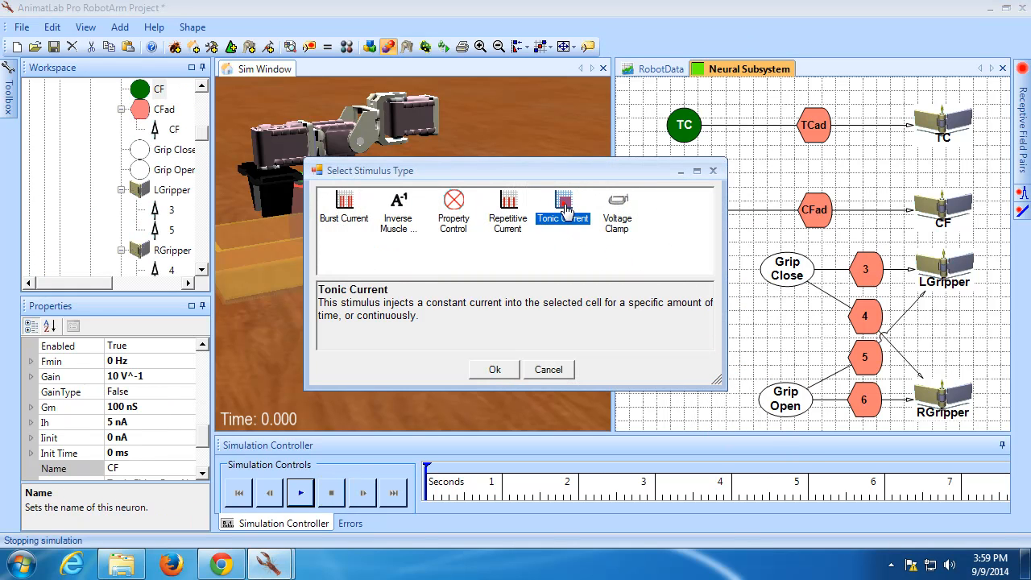
{"action": "left_click", "coordinate": [177, 437]}
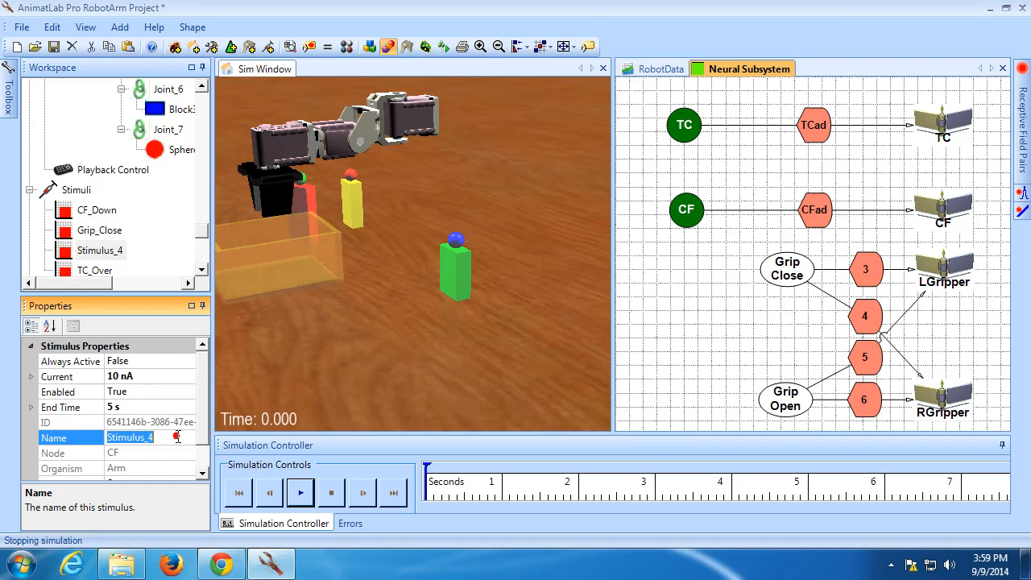
{"action": "type", "text": "CF_Up"}
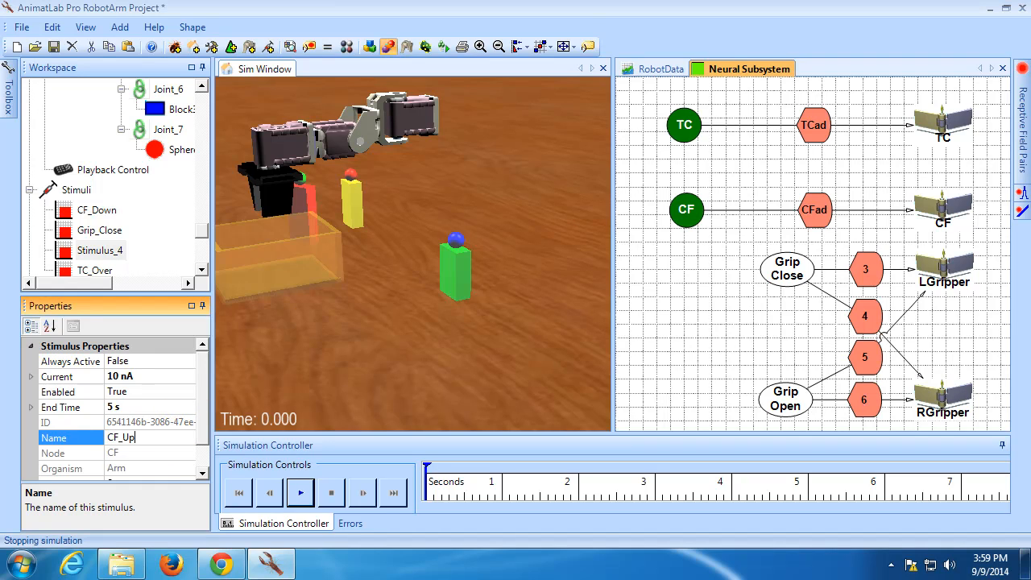
{"action": "key", "text": "Return"}
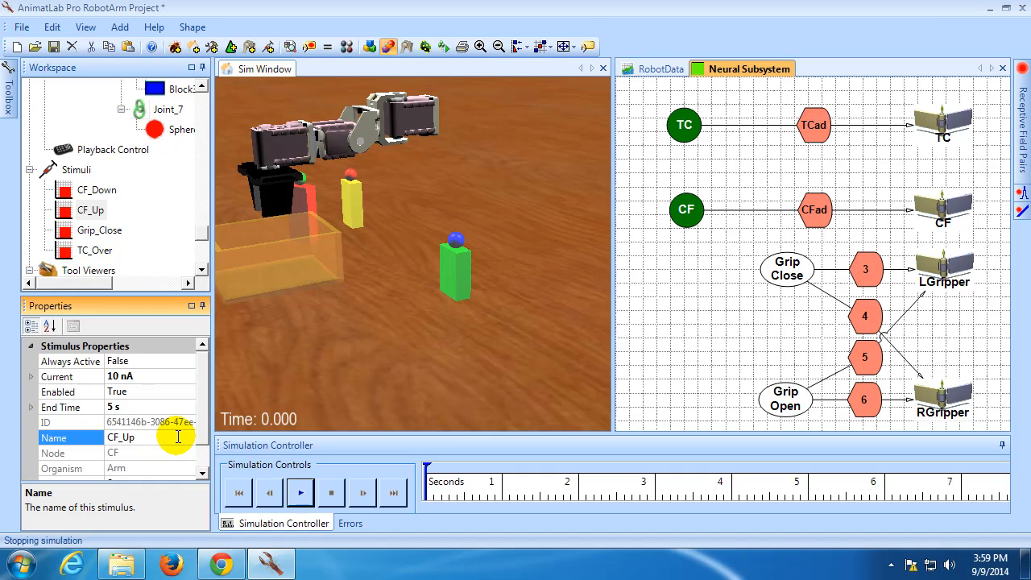
Set CF_Up to 5 nA, active from 2.7 s to 2.97 s
{"action": "left_click", "coordinate": [165, 378]}
{"action": "type", "text": "5 nA"}
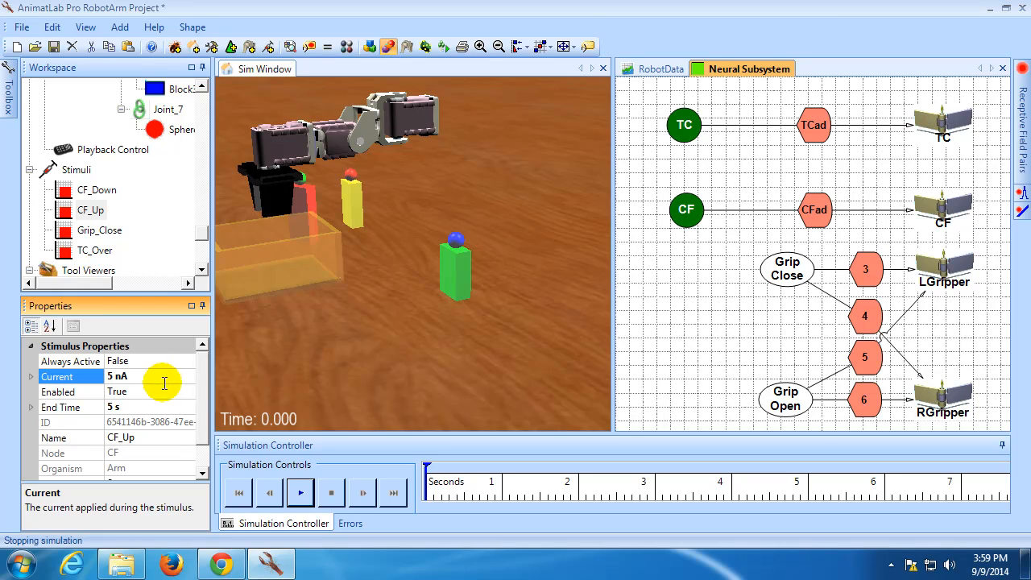
{"action": "scroll", "coordinate": [204, 441], "scroll_direction": "down", "scroll_amount": 1}
{"action": "left_click", "coordinate": [151, 453]}
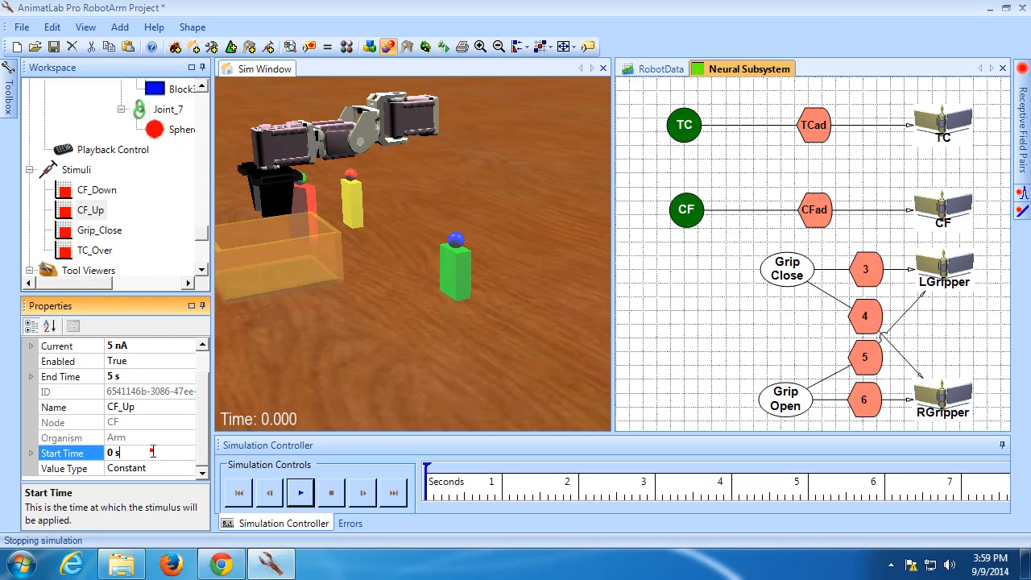
{"action": "type", "text": "2.7"}
{"action": "left_click", "coordinate": [154, 376]}
{"action": "type", "text": "2.97"}
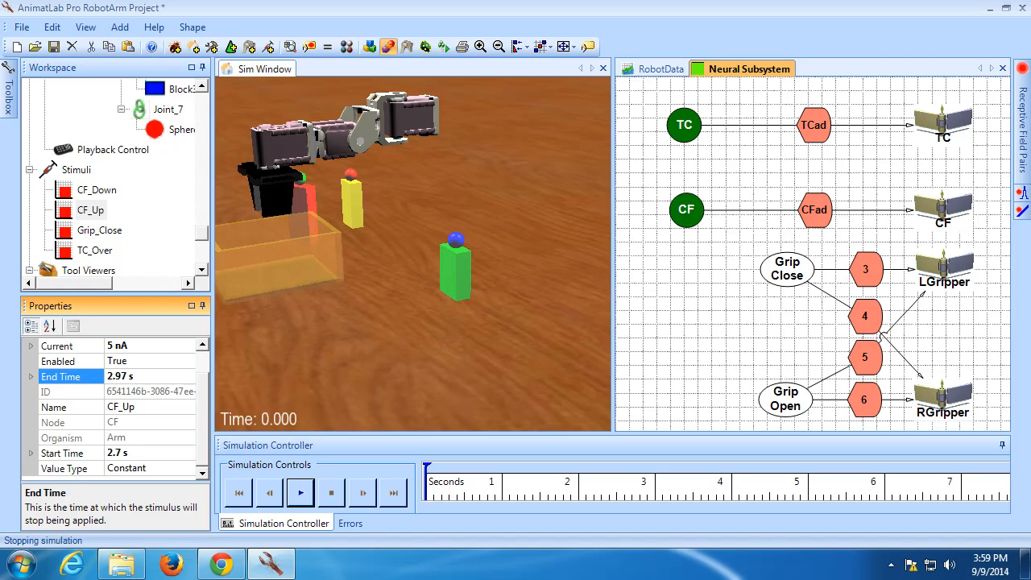
Add a tonic current stimulus to the TC neuron and name it TC_Return
{"action": "right_click", "coordinate": [685, 131]}
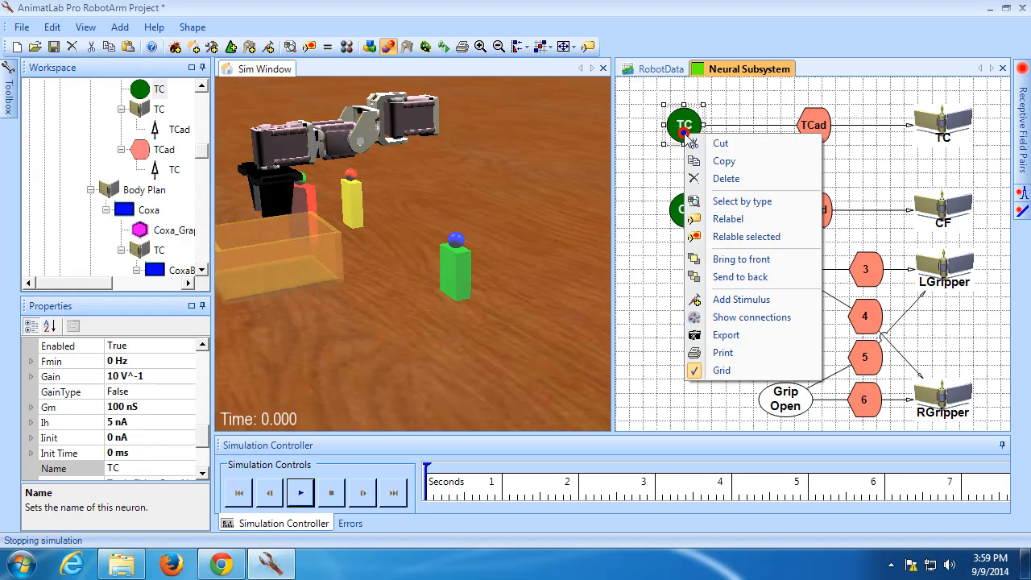
{"action": "left_click", "coordinate": [725, 299]}
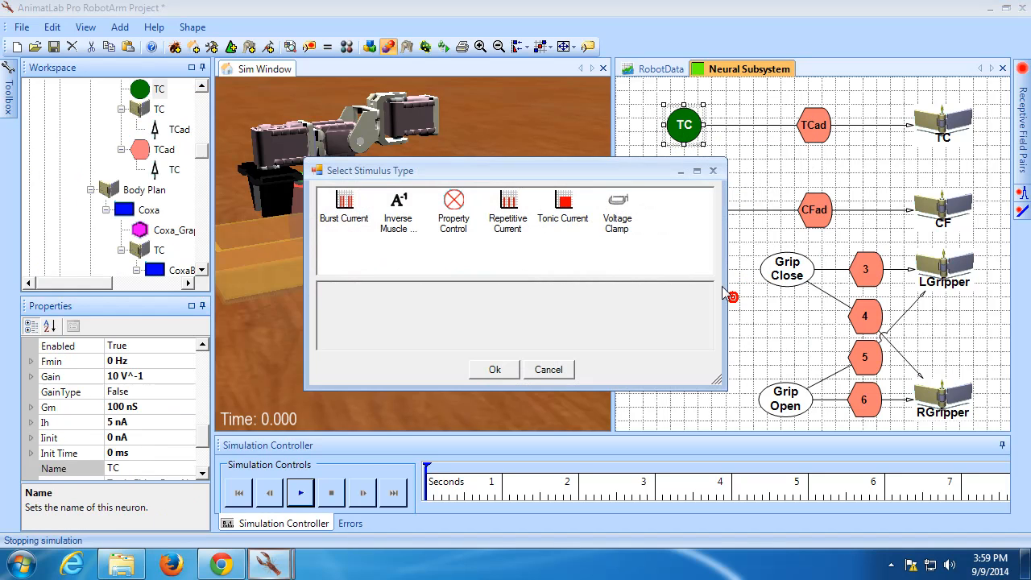
{"action": "left_click", "coordinate": [569, 214]}
{"action": "double_click", "coordinate": [568, 214]}
{"action": "left_click", "coordinate": [169, 436]}
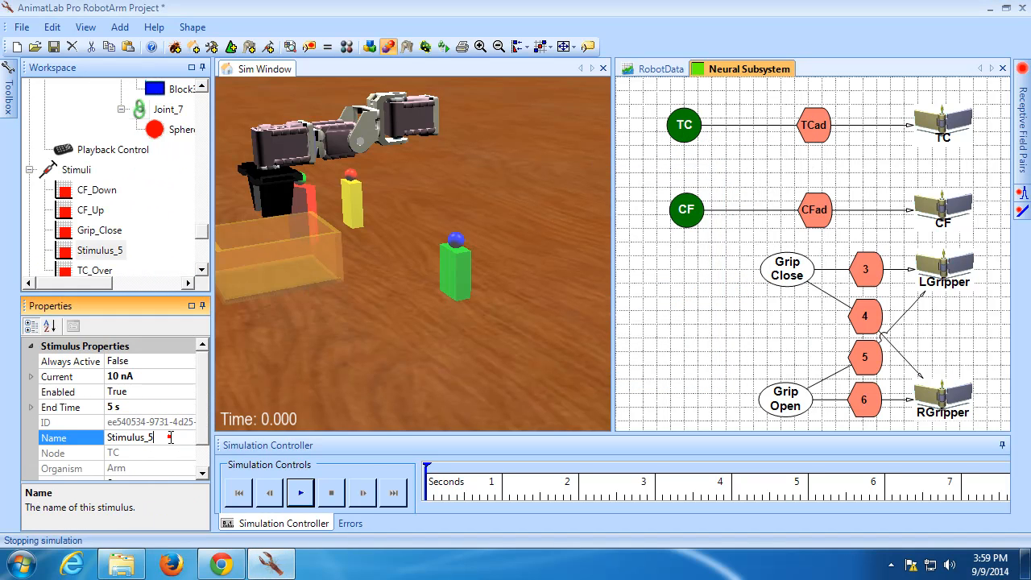
{"action": "type", "text": "TC_Return"}
{"action": "key", "text": "Return"}
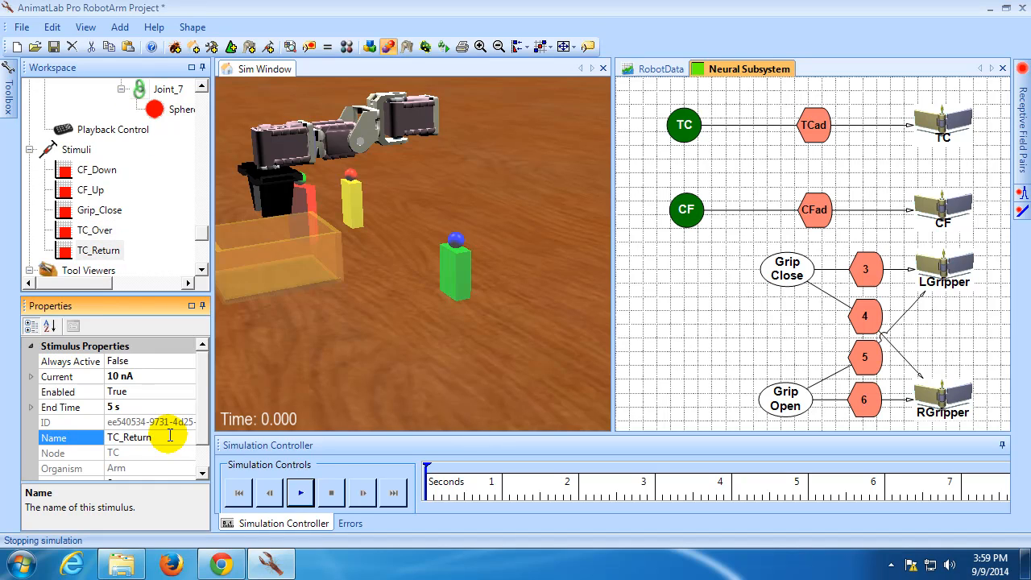
Set TC_Return to -5 nA, active from 3 s to 4.65 s
{"action": "left_click", "coordinate": [147, 375]}
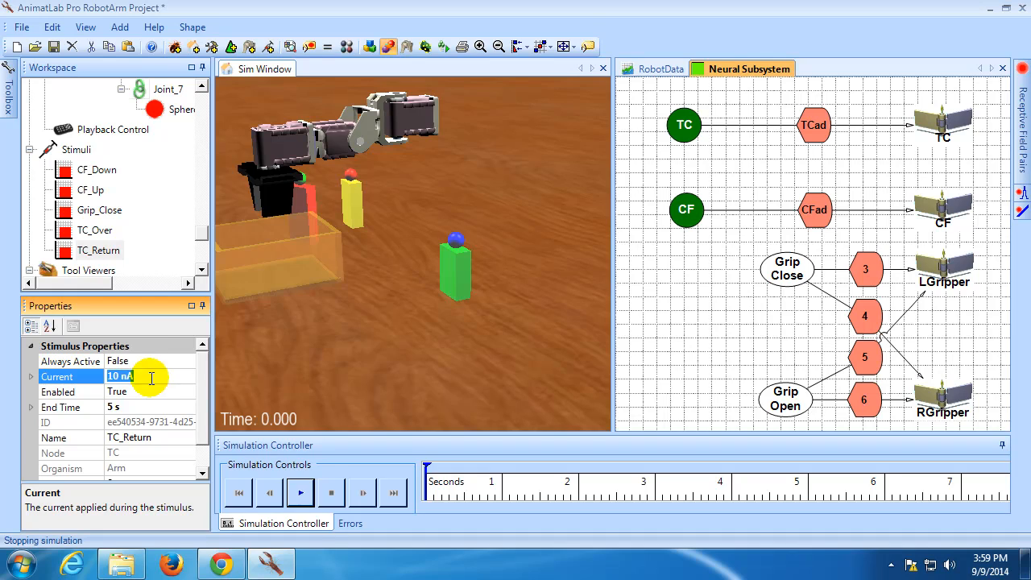
{"action": "type", "text": "-5"}
{"action": "left_click", "coordinate": [153, 481]}
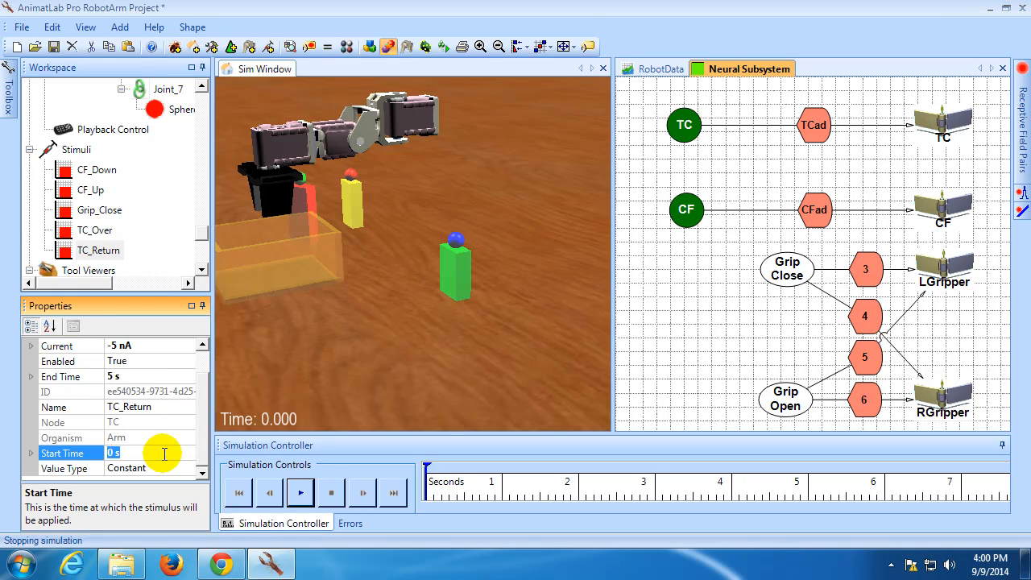
{"action": "type", "text": "3"}
{"action": "left_click", "coordinate": [163, 376]}
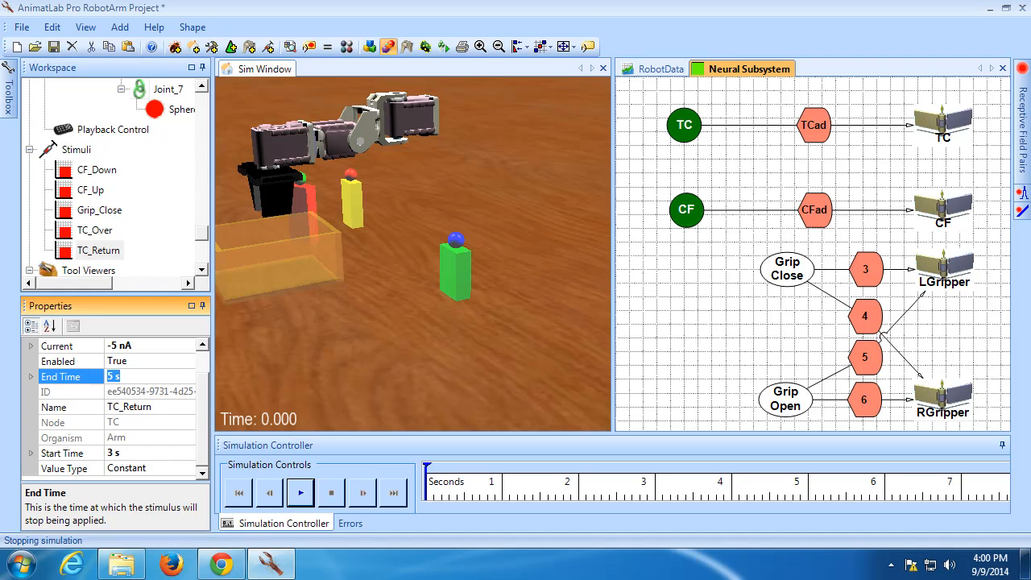
{"action": "type", "text": "4.65"}
{"action": "left_click", "coordinate": [161, 375]}
Add a tonic current stimulus to the Grip Open neuron and name it Grip_Open
{"action": "right_click", "coordinate": [783, 408]}
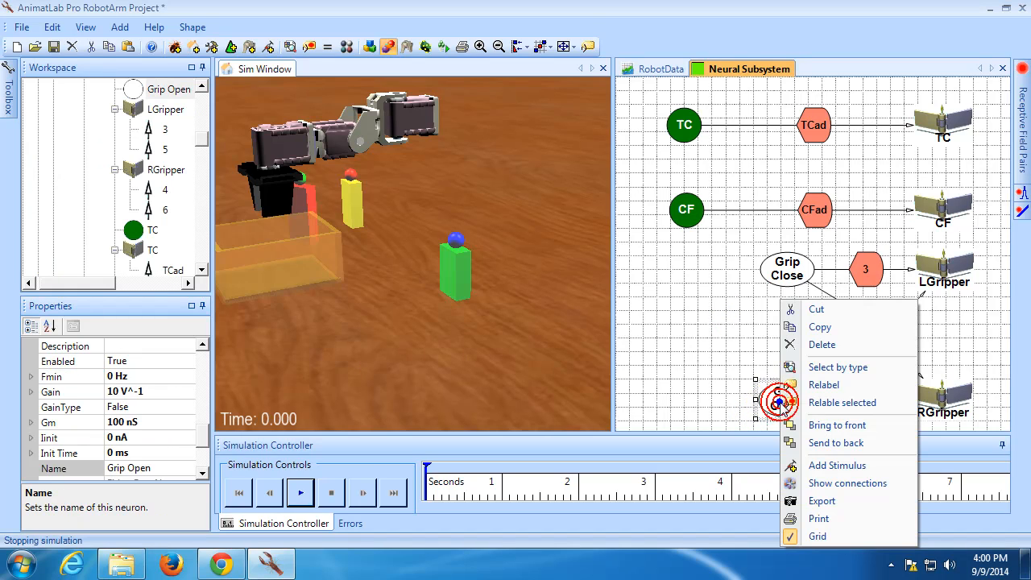
{"action": "left_click", "coordinate": [815, 462]}
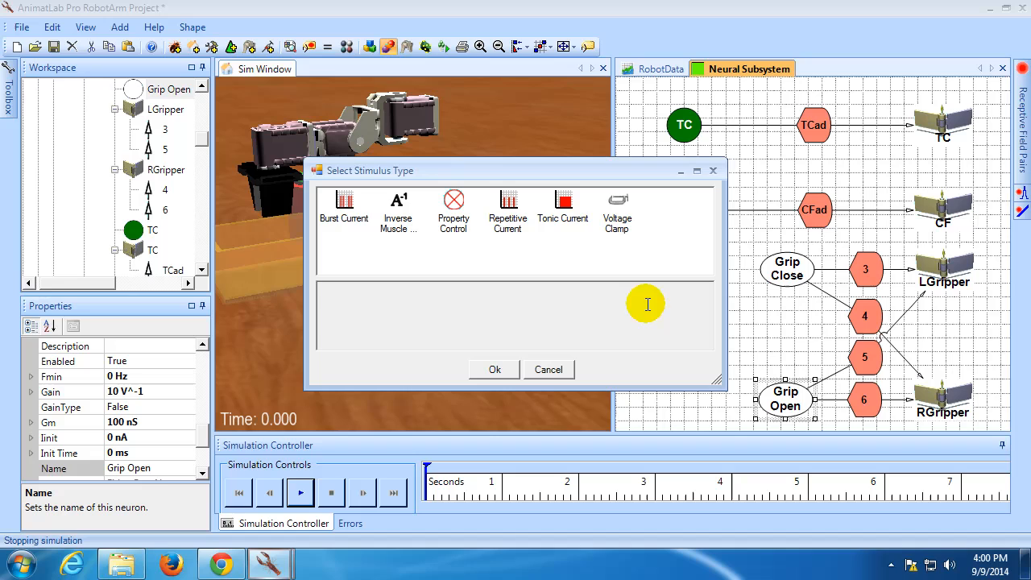
{"action": "double_click", "coordinate": [562, 211]}
{"action": "left_click", "coordinate": [178, 433]}
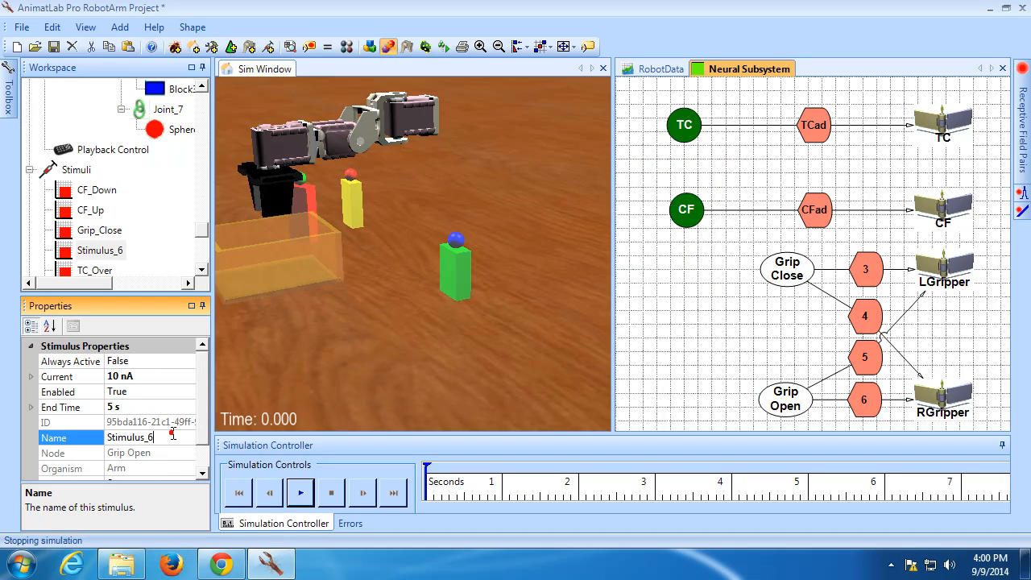
{"action": "left_click", "coordinate": [173, 433]}
{"action": "type", "text": "Grip_Open"}
{"action": "key", "text": "Return"}
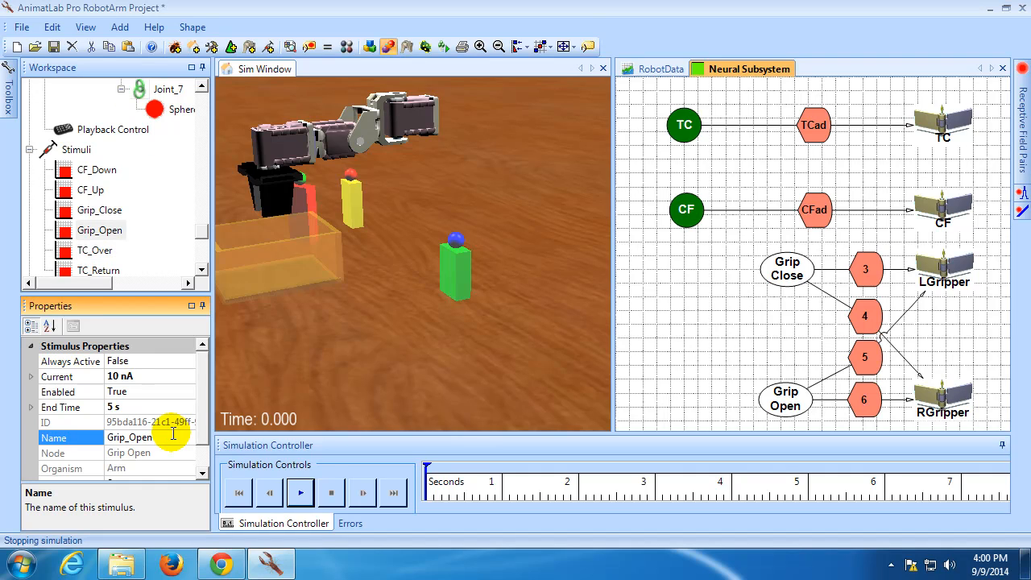
Set Grip_Open to 5 nA from 4.9 s to 5.2 s and save the project
{"action": "left_click", "coordinate": [145, 375]}
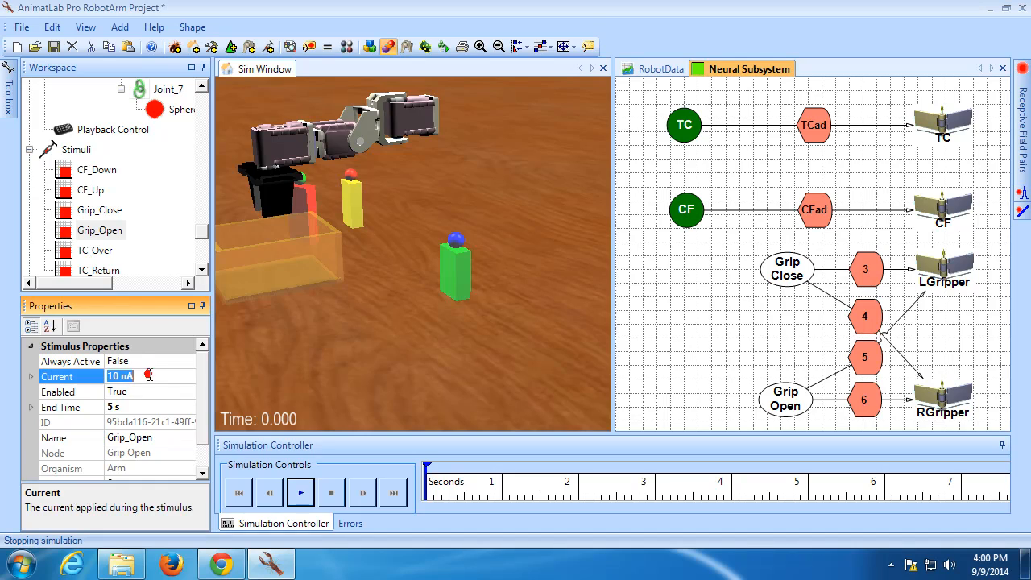
{"action": "type", "text": "5"}
{"action": "key", "text": "Return"}
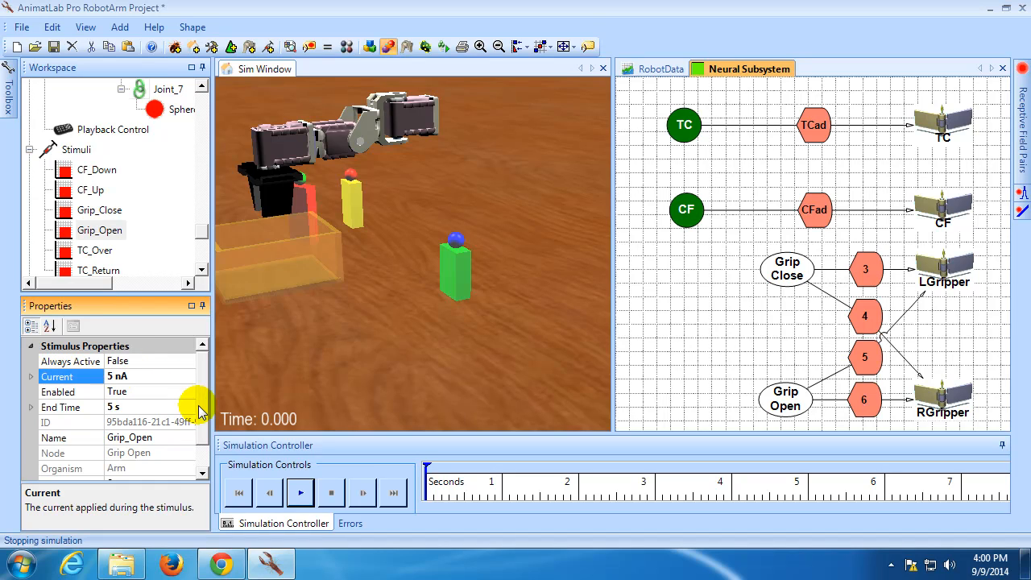
{"action": "scroll", "coordinate": [205, 430], "scroll_direction": "down", "scroll_amount": 1}
{"action": "left_click", "coordinate": [142, 452]}
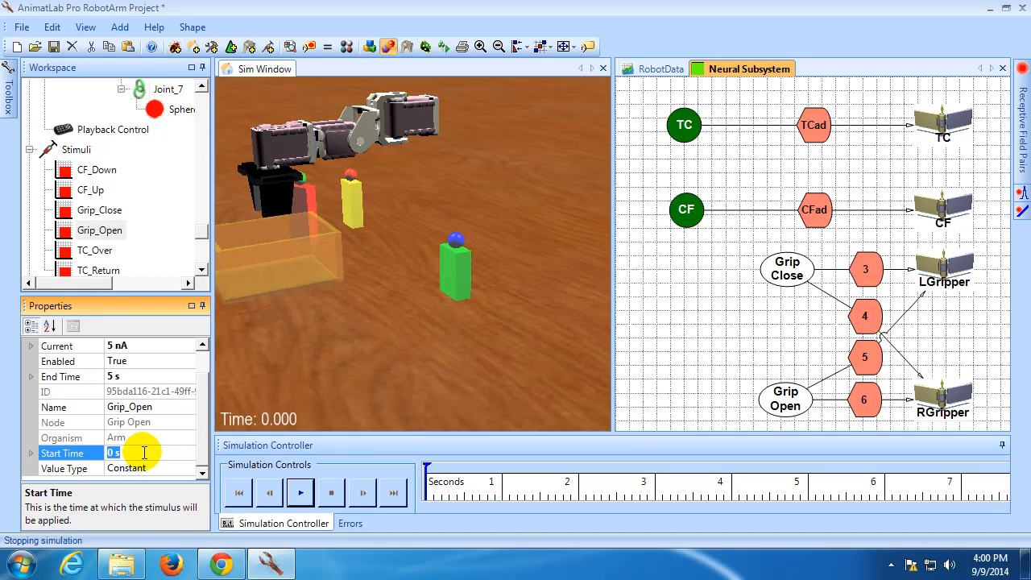
{"action": "type", "text": "4.9"}
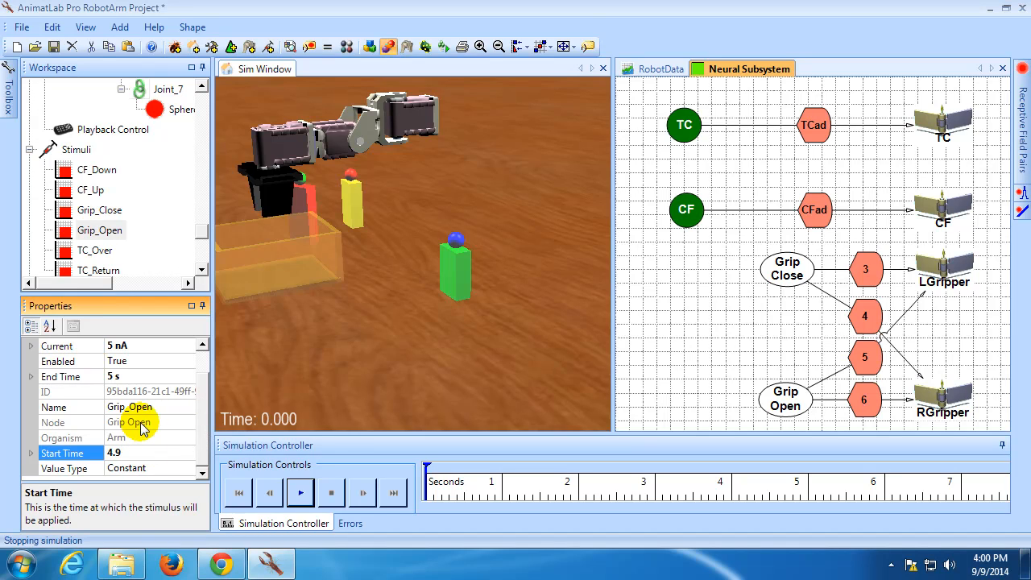
{"action": "left_click", "coordinate": [139, 376]}
{"action": "type", "text": "5.2"}
{"action": "key", "text": "Return"}
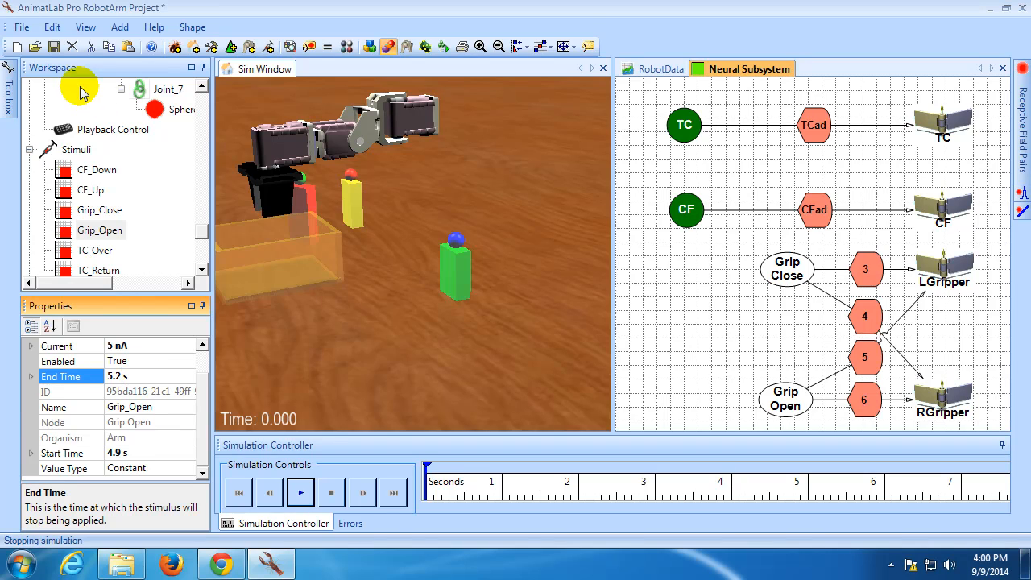
{"action": "left_click", "coordinate": [54, 46]}
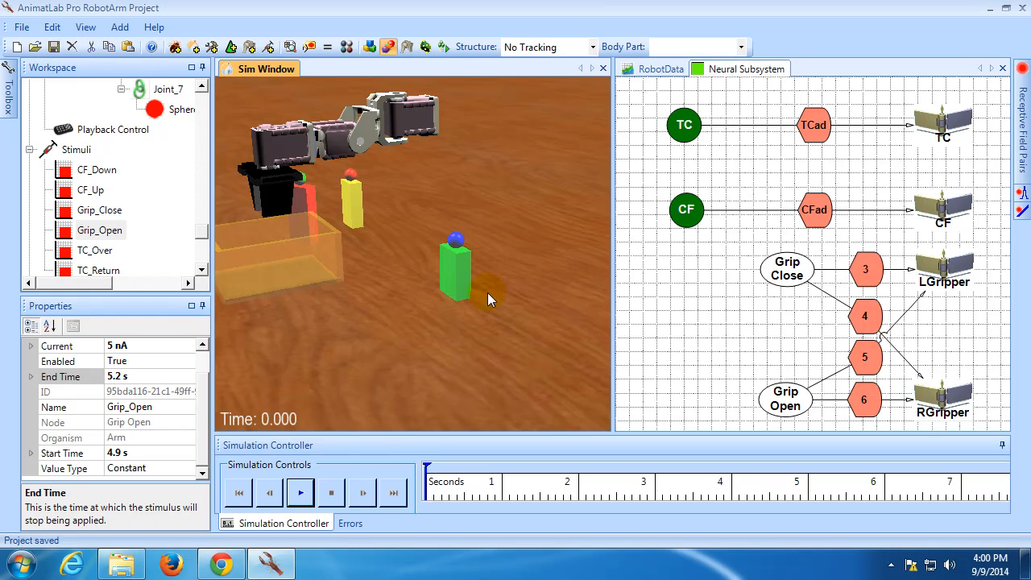
Start the simulation and orbit the 3D view to a lower, closer angle to watch the arm
{"action": "left_click", "coordinate": [301, 495]}
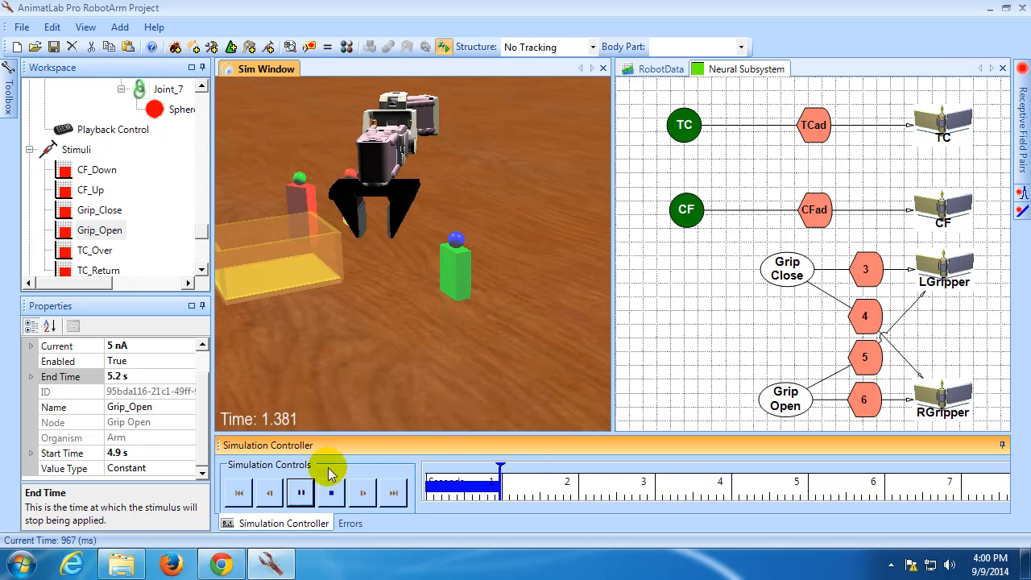
{"action": "left_click_drag", "start_coordinate": [512, 332], "coordinate": [410, 318]}
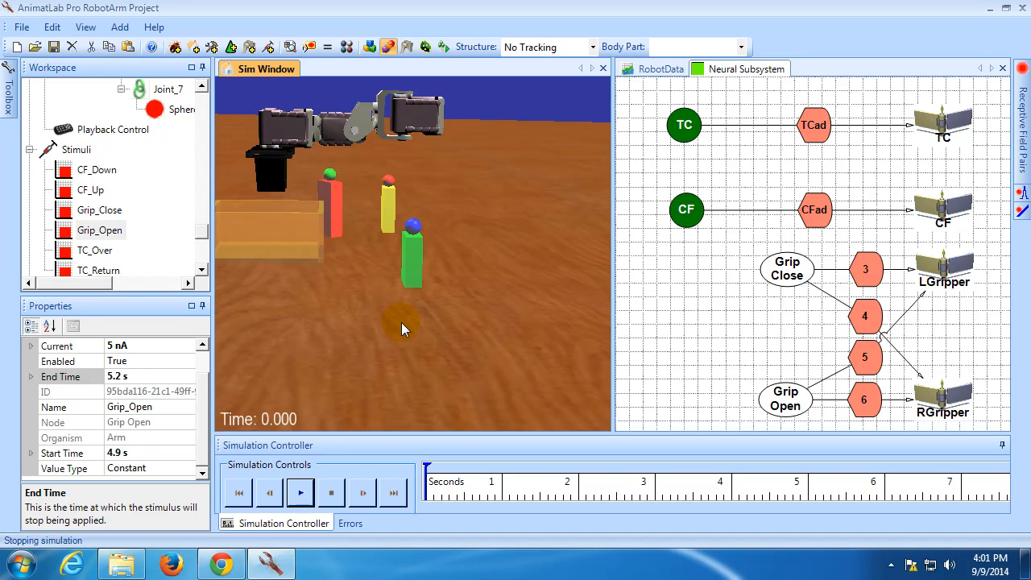
Select LGripPad under L_Gripper and check that its Is Sticky Part setting is True
{"action": "mouse_move", "coordinate": [300, 200]}
{"action": "left_mouse_down"}
{"action": "mouse_move", "coordinate": [563, 217]}
{"action": "mouse_move", "coordinate": [329, 224]}
{"action": "mouse_move", "coordinate": [462, 256]}
{"action": "mouse_move", "coordinate": [449, 233]}
{"action": "left_mouse_up"}
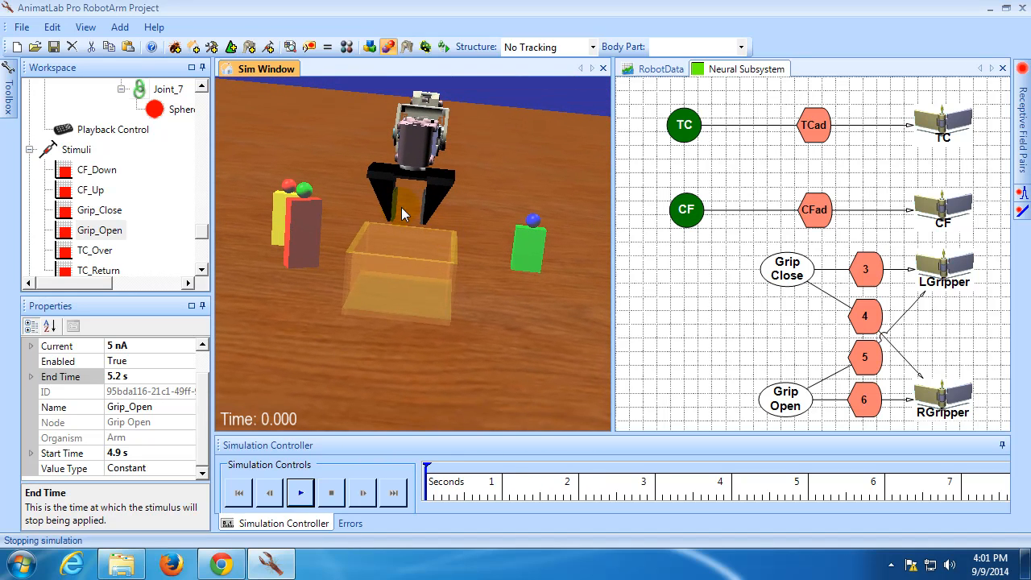
{"action": "left_click_drag", "start_coordinate": [206, 238], "coordinate": [208, 174]}
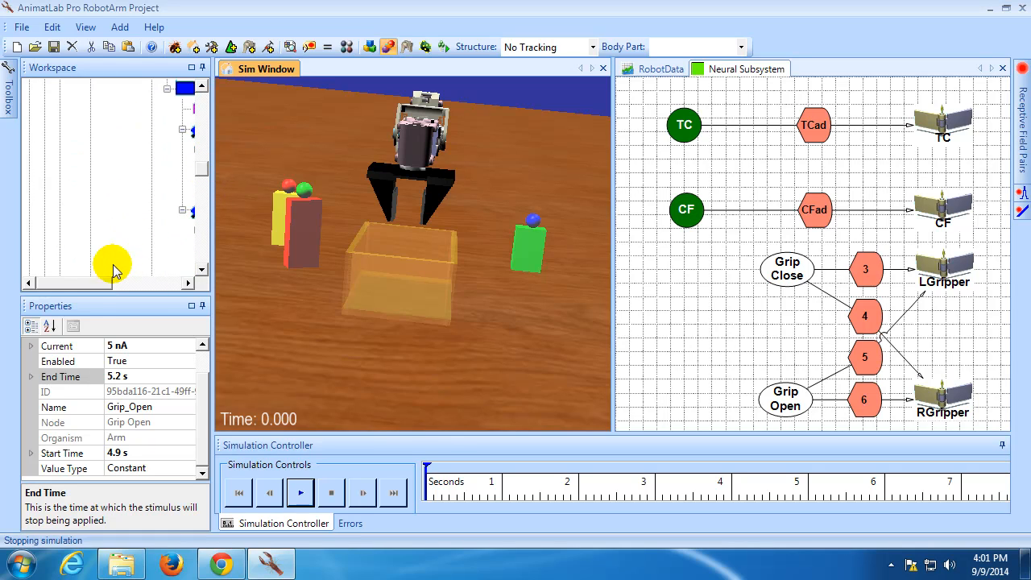
{"action": "left_click_drag", "start_coordinate": [105, 285], "coordinate": [150, 288]}
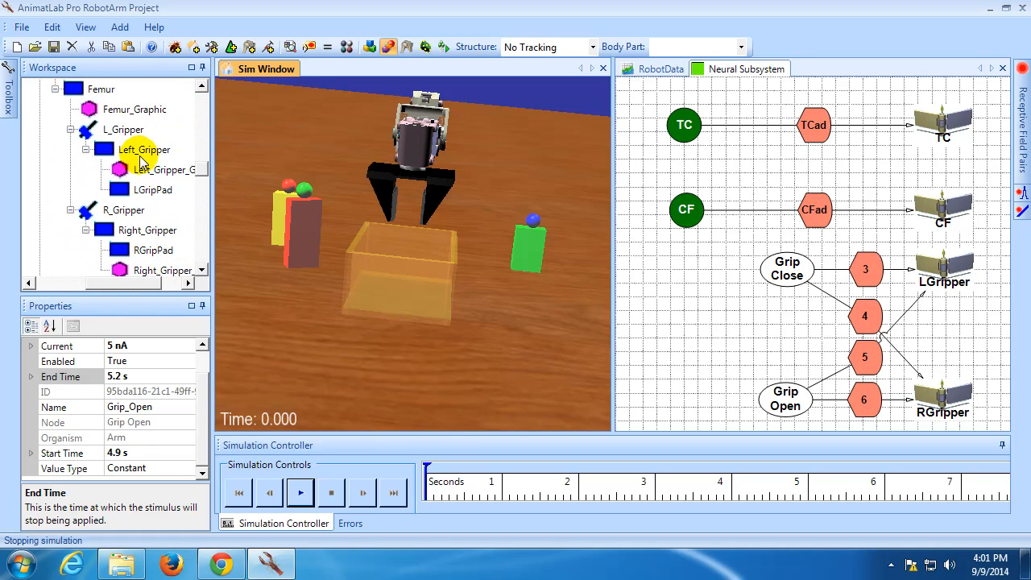
{"action": "left_click", "coordinate": [145, 191]}
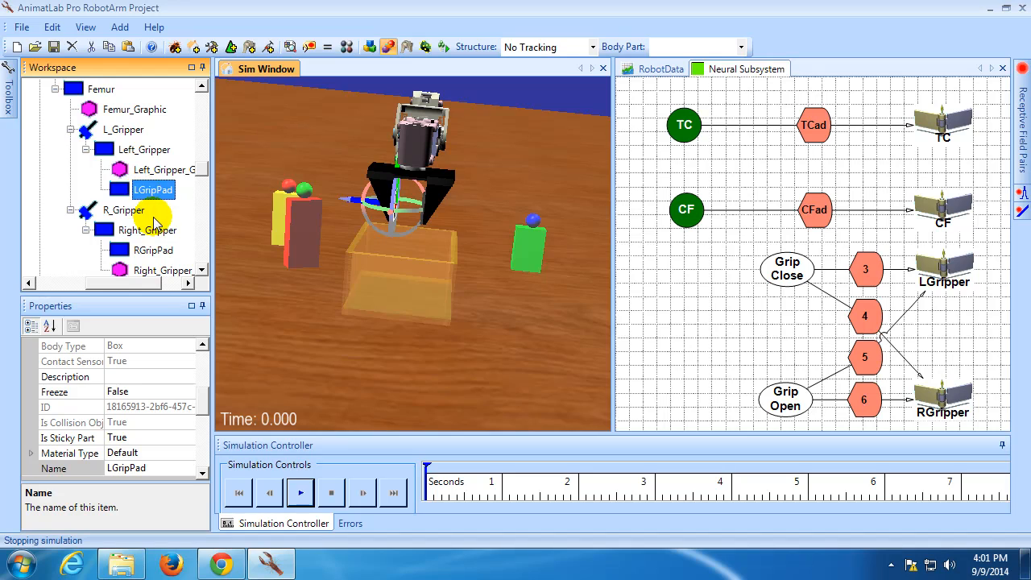
{"action": "left_click", "coordinate": [72, 439]}
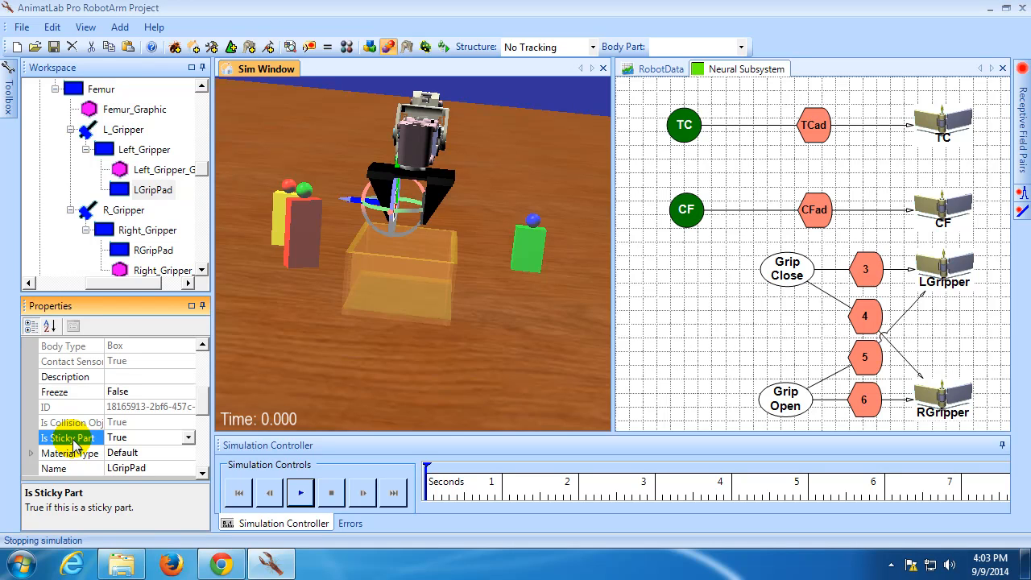
Place a Rigid Body node (node 7) from the Toolbox on the diagram, left of Grip Close
{"action": "mouse_move", "coordinate": [9, 113]}
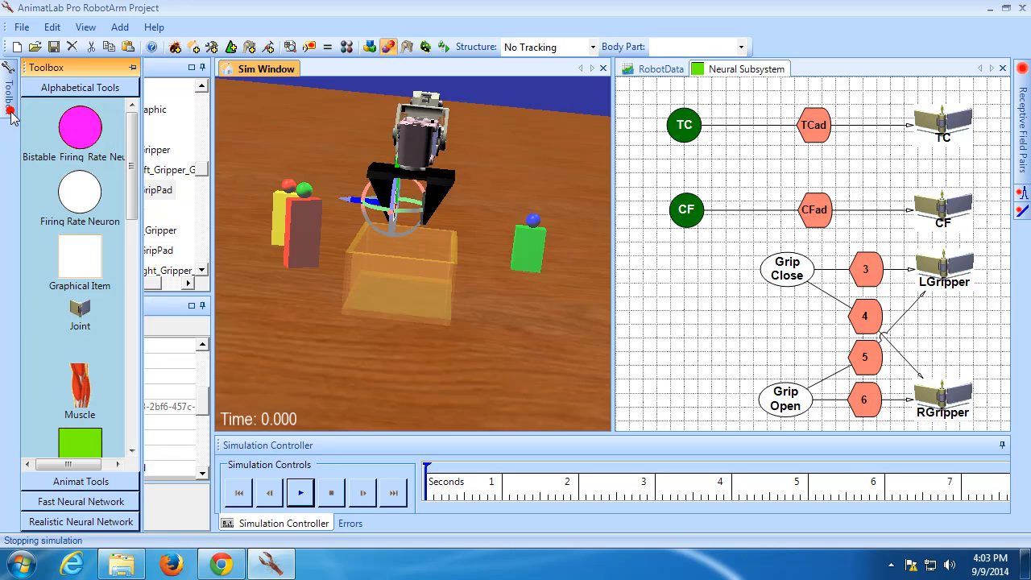
{"action": "left_click_drag", "start_coordinate": [135, 203], "coordinate": [127, 330]}
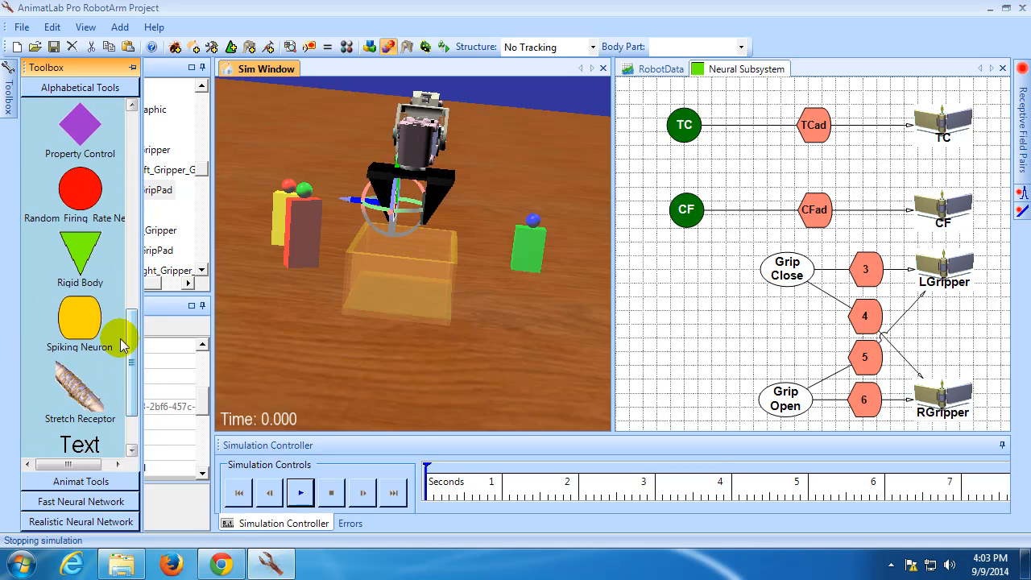
{"action": "left_click_drag", "start_coordinate": [86, 254], "coordinate": [665, 331]}
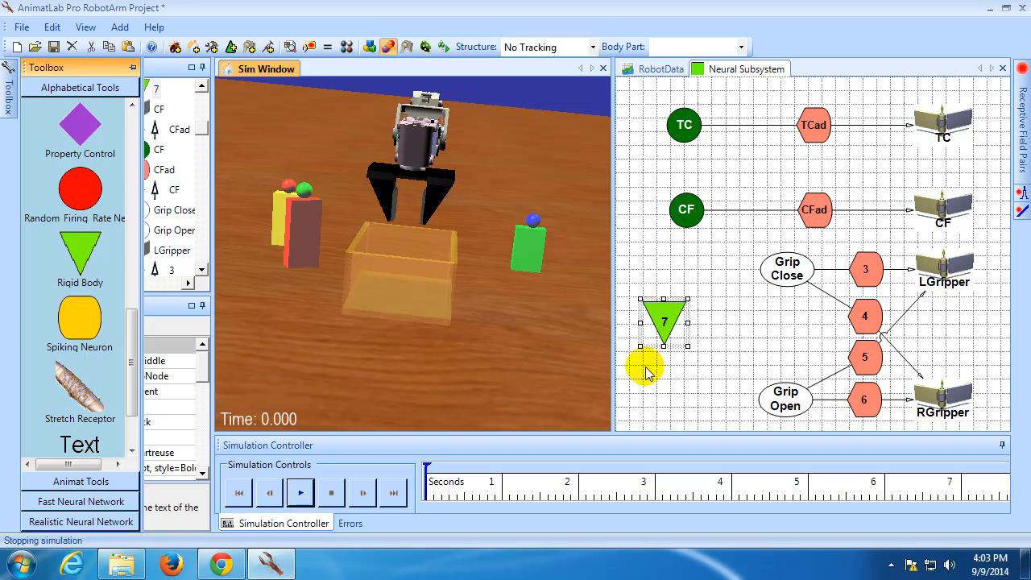
Set node 7's Rigid Body ID to the LGripPad body
{"action": "left_click", "coordinate": [664, 322]}
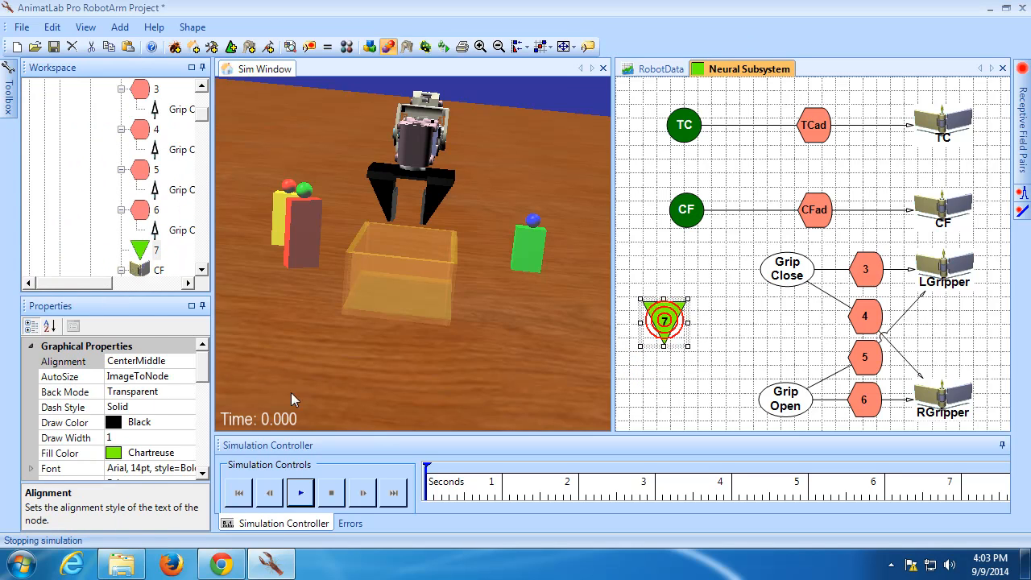
{"action": "left_click", "coordinate": [201, 441]}
{"action": "left_click", "coordinate": [200, 438]}
{"action": "left_click", "coordinate": [201, 437]}
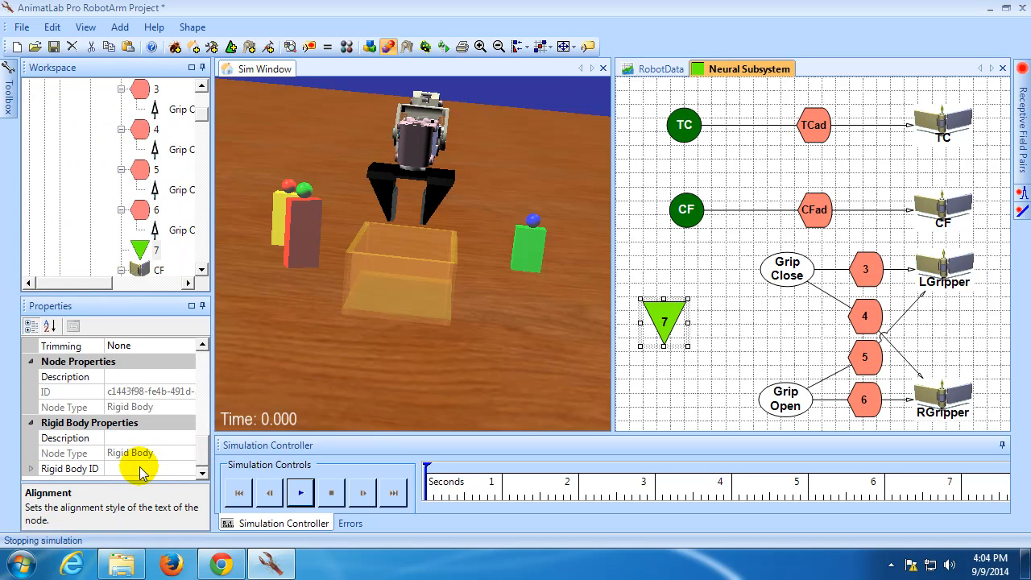
{"action": "left_click", "coordinate": [145, 470]}
{"action": "left_click", "coordinate": [188, 468]}
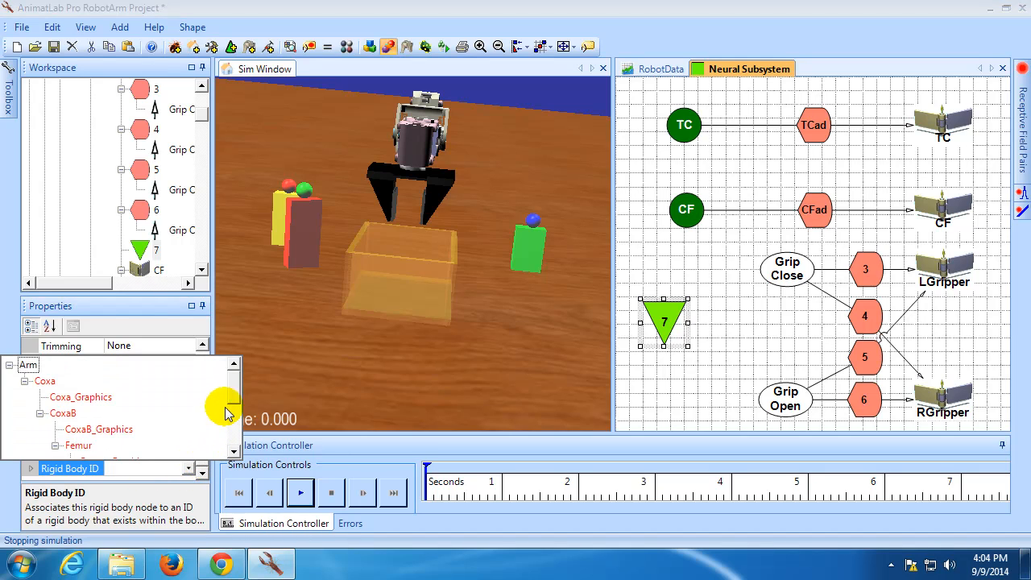
{"action": "left_click_drag", "start_coordinate": [232, 406], "coordinate": [231, 430]}
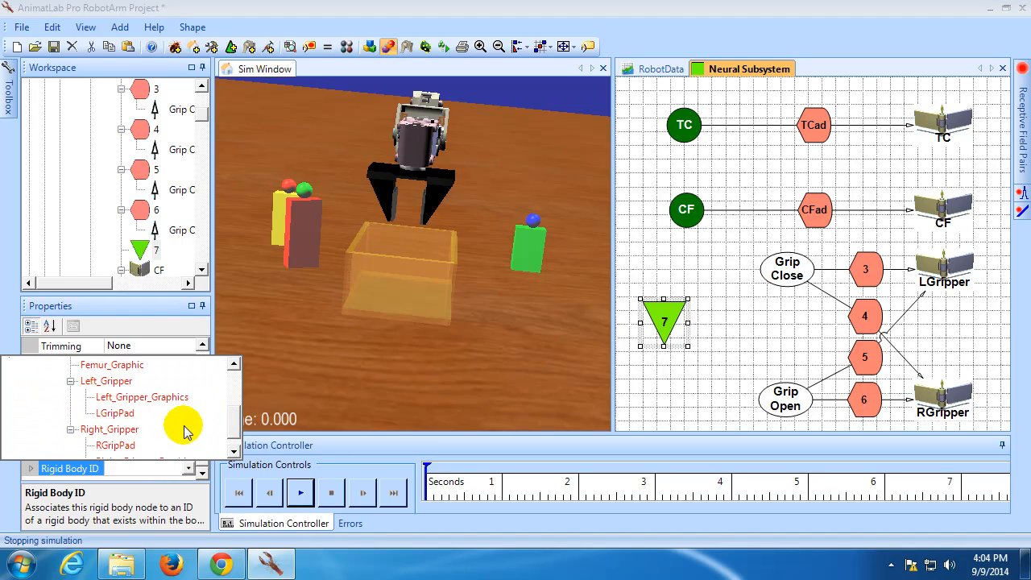
{"action": "left_click", "coordinate": [115, 417]}
Change the node's Text label to 'LGrip Pad'
{"action": "scroll", "coordinate": [204, 452], "scroll_direction": "up", "scroll_amount": 2}
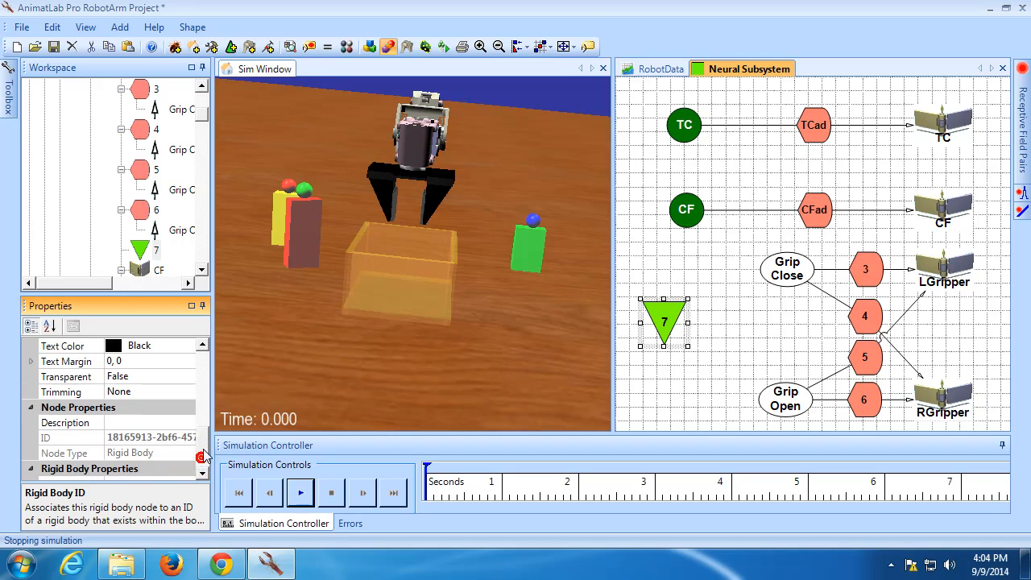
{"action": "scroll", "coordinate": [204, 447], "scroll_direction": "up", "scroll_amount": 2}
{"action": "left_click", "coordinate": [133, 392]}
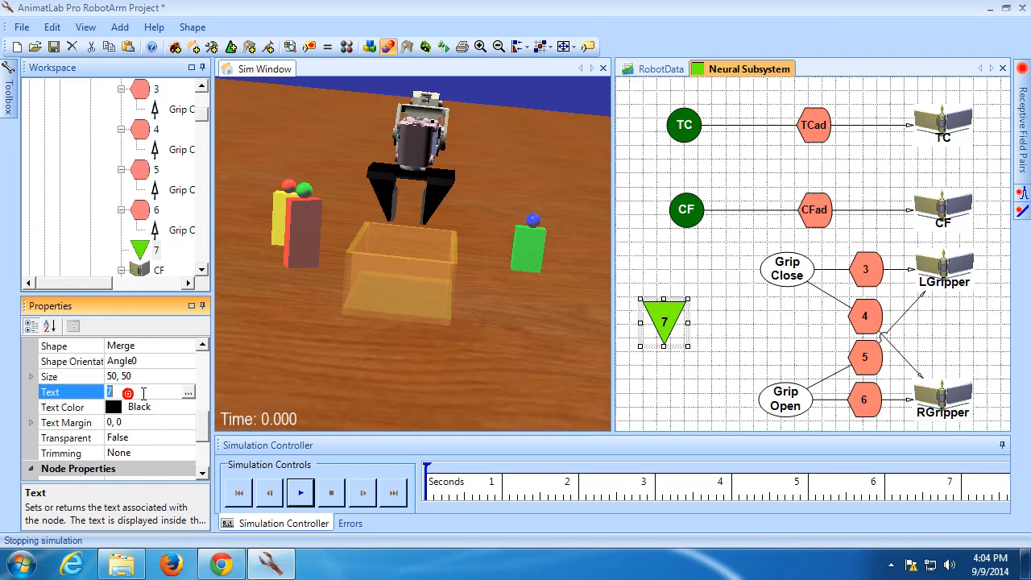
{"action": "type", "text": "LGrip O"}
{"action": "key", "text": "BackSpace"}
{"action": "type", "text": "Pad"}
{"action": "key", "text": "Return"}
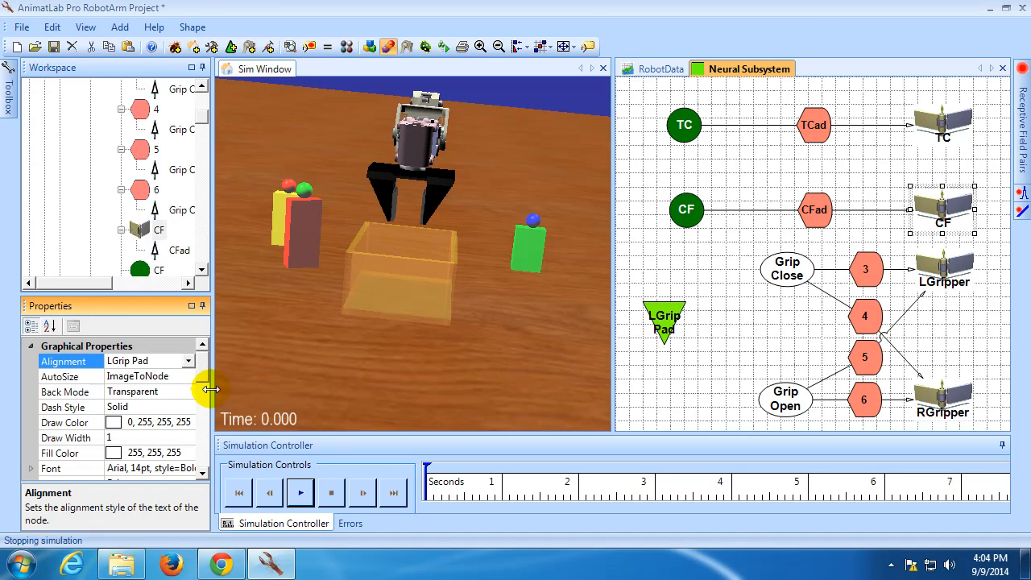
{"action": "left_click", "coordinate": [665, 335]}
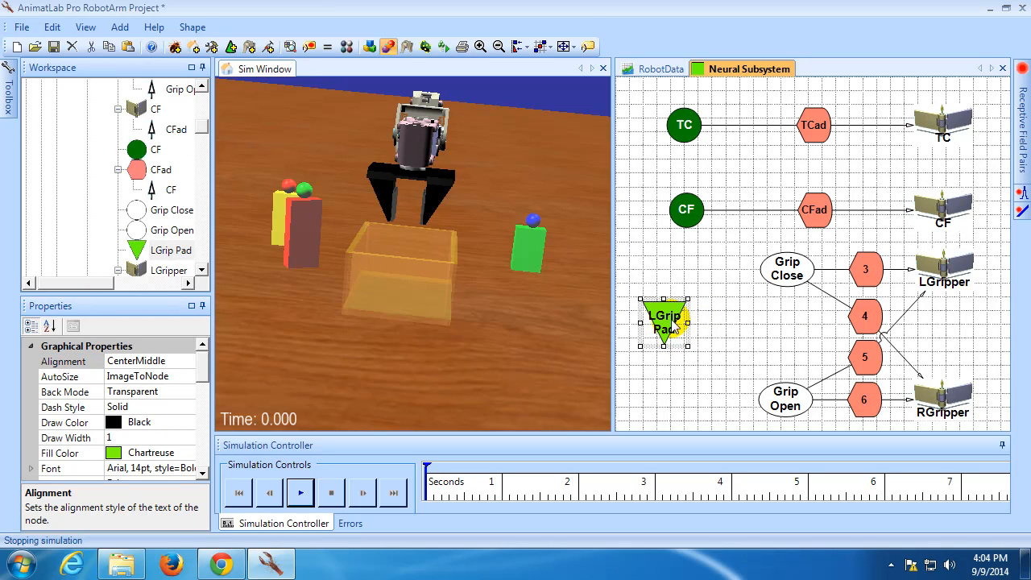
Link LGrip Pad to Grip Close via adapter 8 with Contact Count as its source data type
{"action": "left_click_drag", "start_coordinate": [667, 327], "coordinate": [787, 278]}
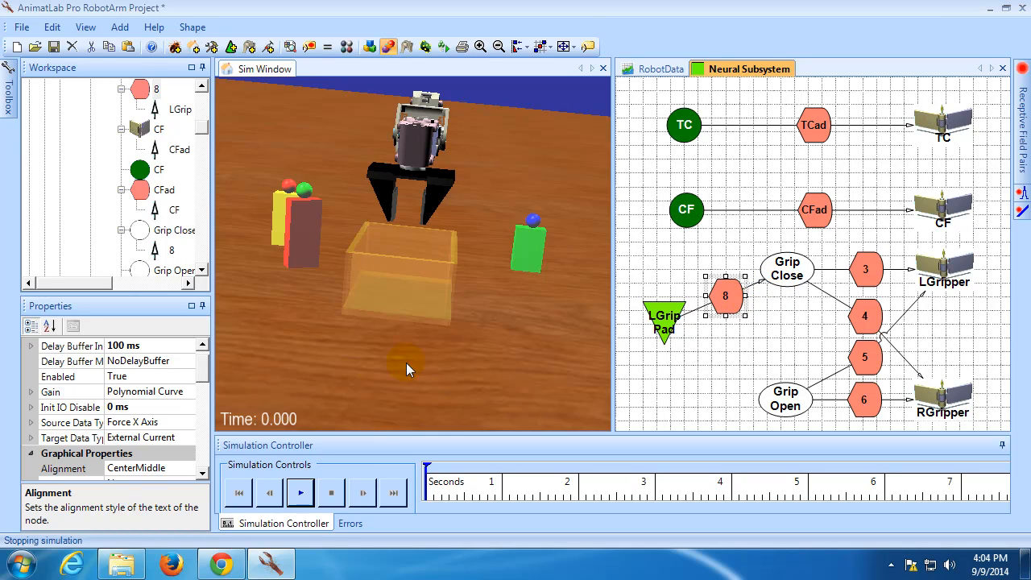
{"action": "left_click", "coordinate": [174, 423]}
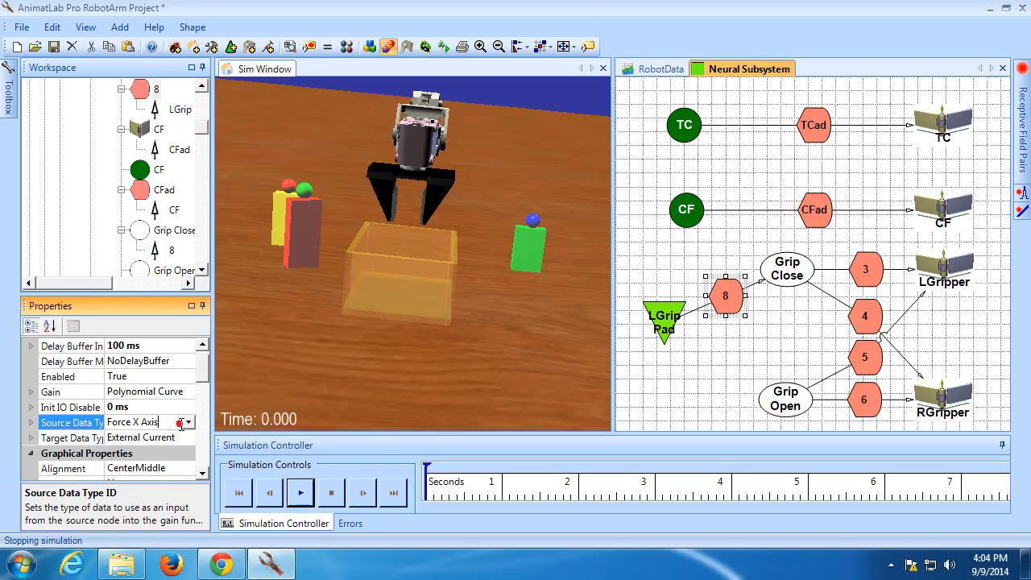
{"action": "left_click", "coordinate": [189, 422]}
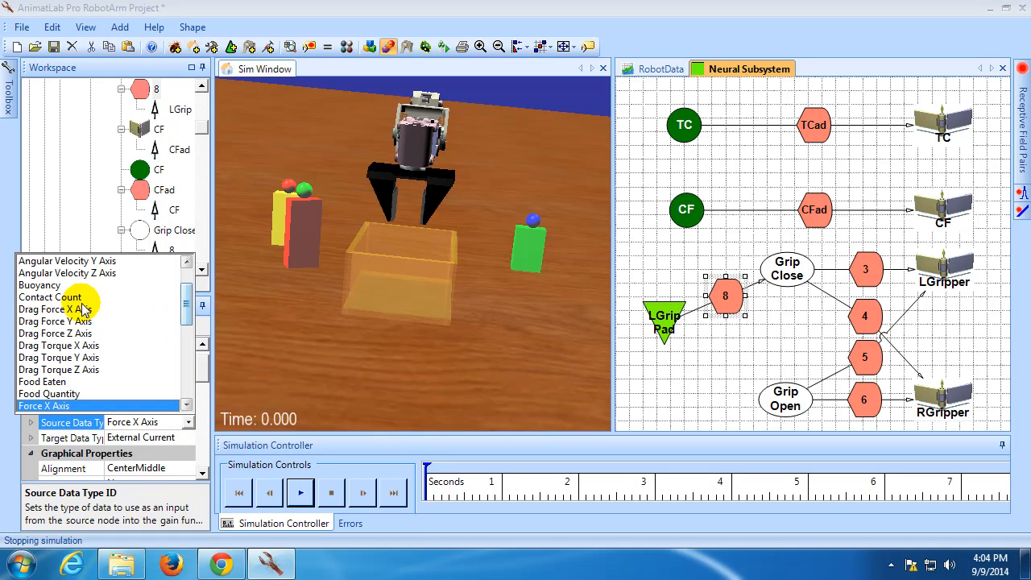
{"action": "left_click", "coordinate": [66, 297]}
{"action": "left_click", "coordinate": [192, 392]}
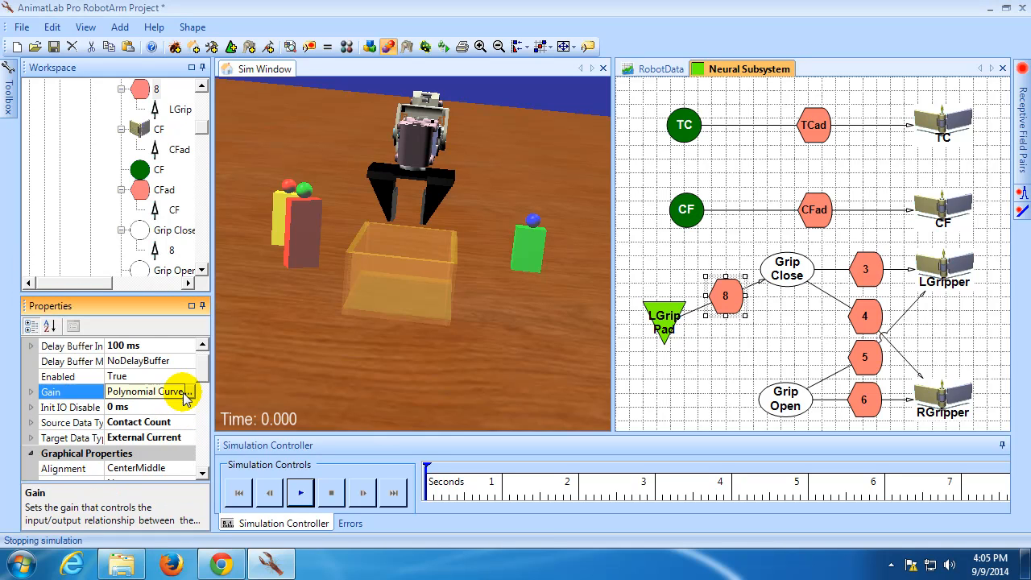
{"action": "left_click", "coordinate": [192, 392]}
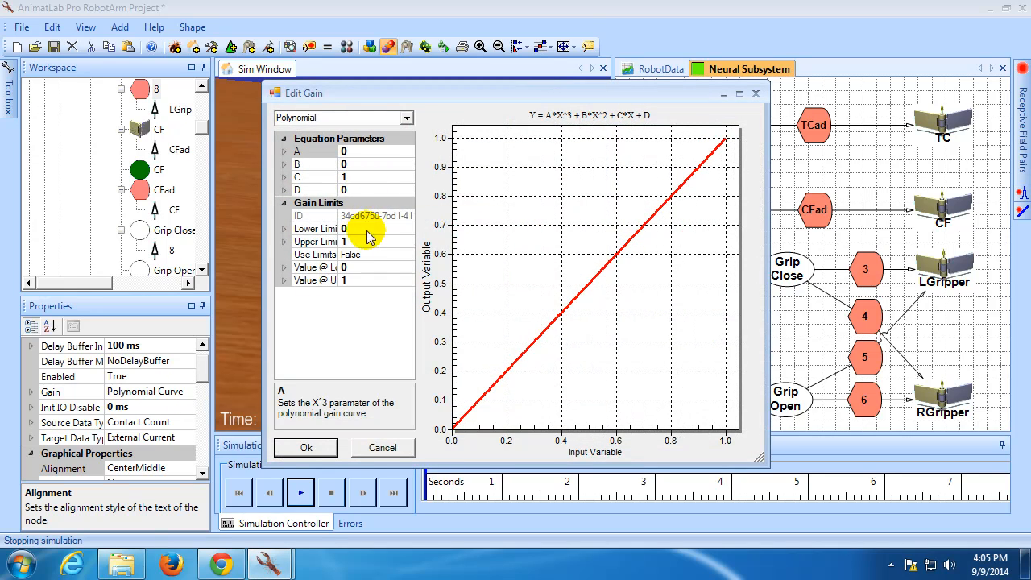
Set adapter 8's linear gain coefficient C to -10 n and accept the curve
{"action": "left_click", "coordinate": [354, 177]}
{"action": "type", "text": "-10 n"}
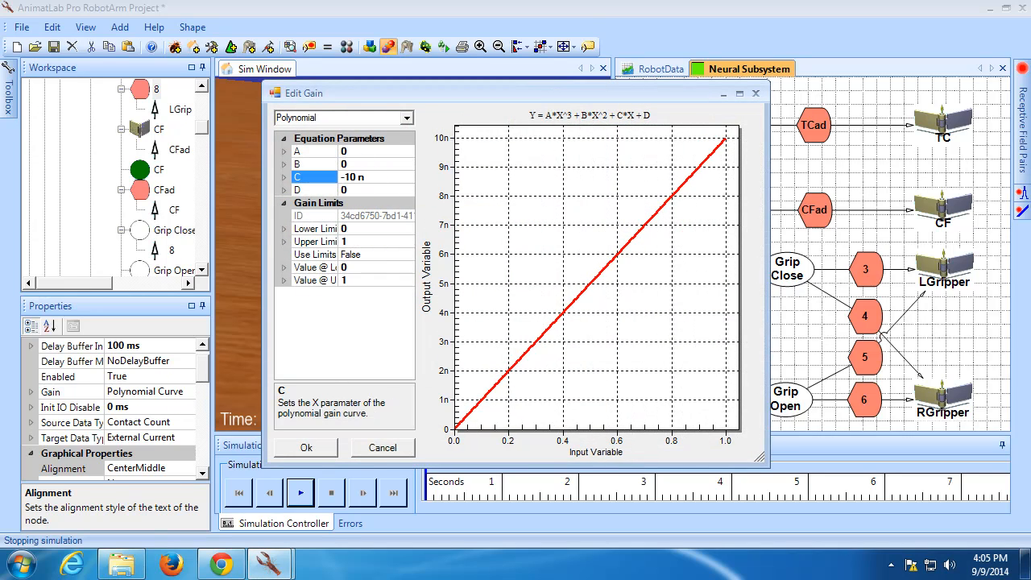
{"action": "key", "text": "Return"}
{"action": "left_click", "coordinate": [722, 425]}
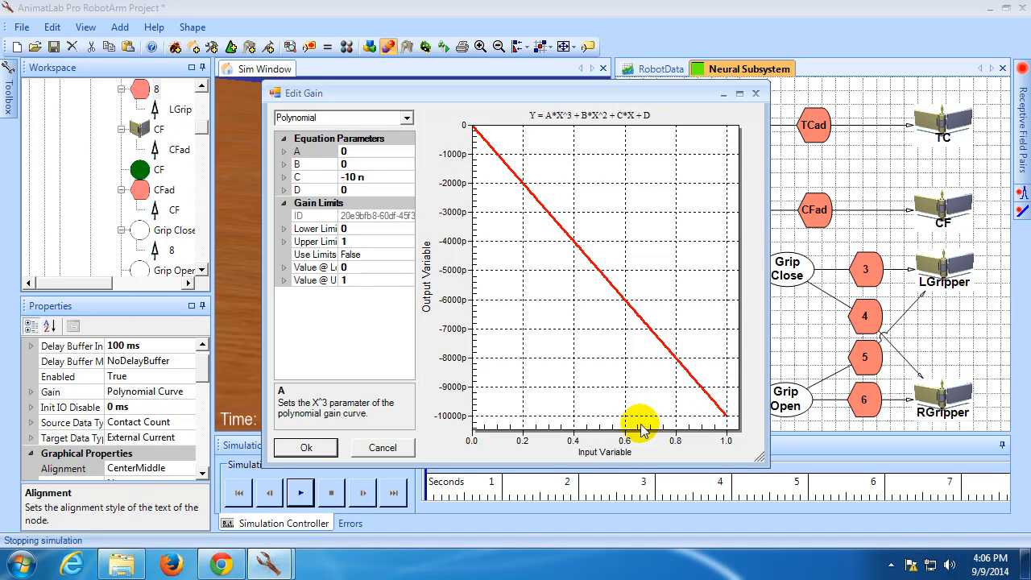
{"action": "left_click", "coordinate": [326, 451]}
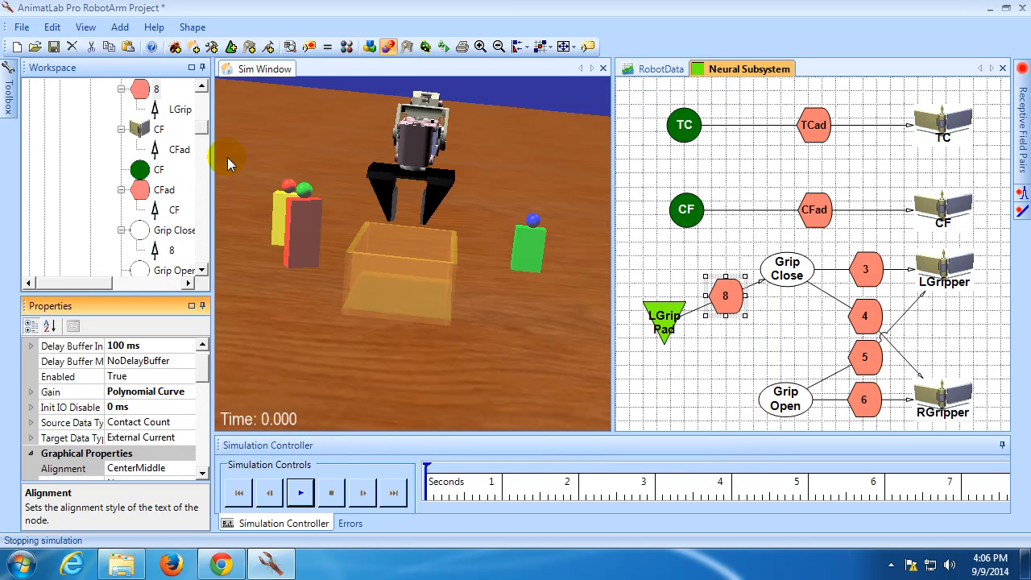
Change the Grip_Close stimulus End Time from 2.7 s to 3.5 s
{"action": "left_click_drag", "start_coordinate": [207, 129], "coordinate": [200, 239]}
{"action": "left_click", "coordinate": [99, 130]}
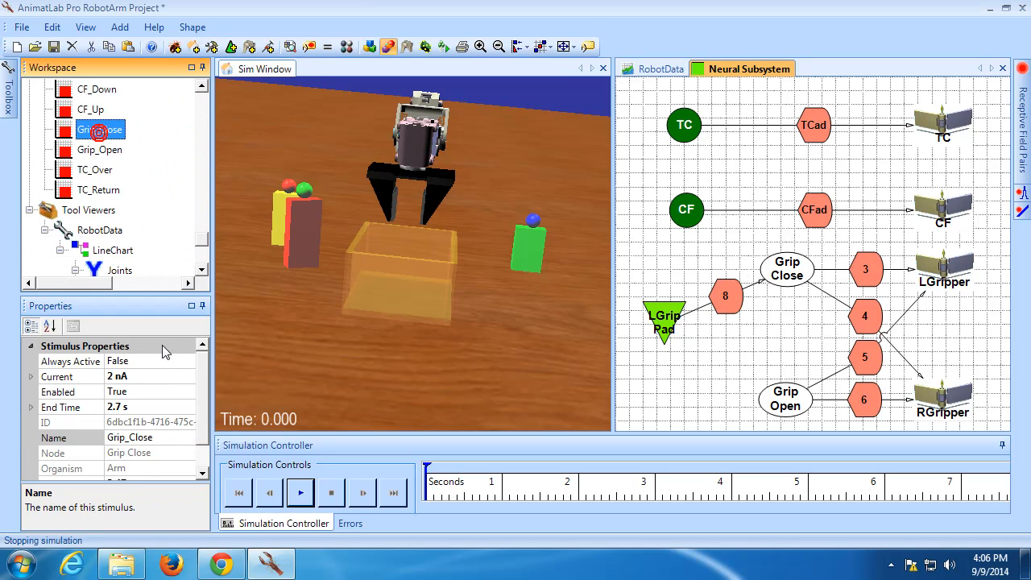
{"action": "left_click", "coordinate": [155, 405]}
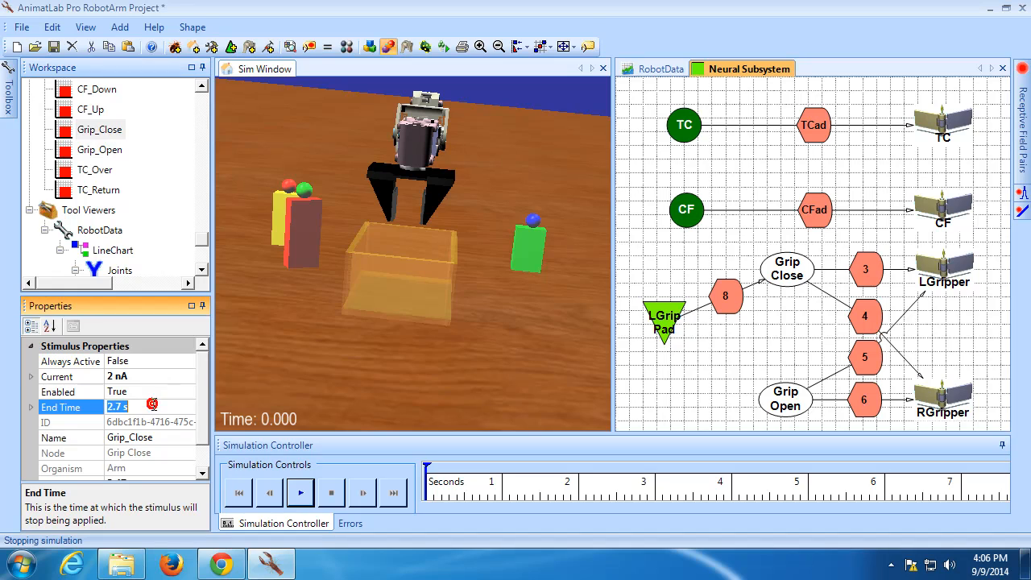
{"action": "type", "text": "3.5"}
{"action": "left_click_drag", "start_coordinate": [436, 362], "coordinate": [438, 276]}
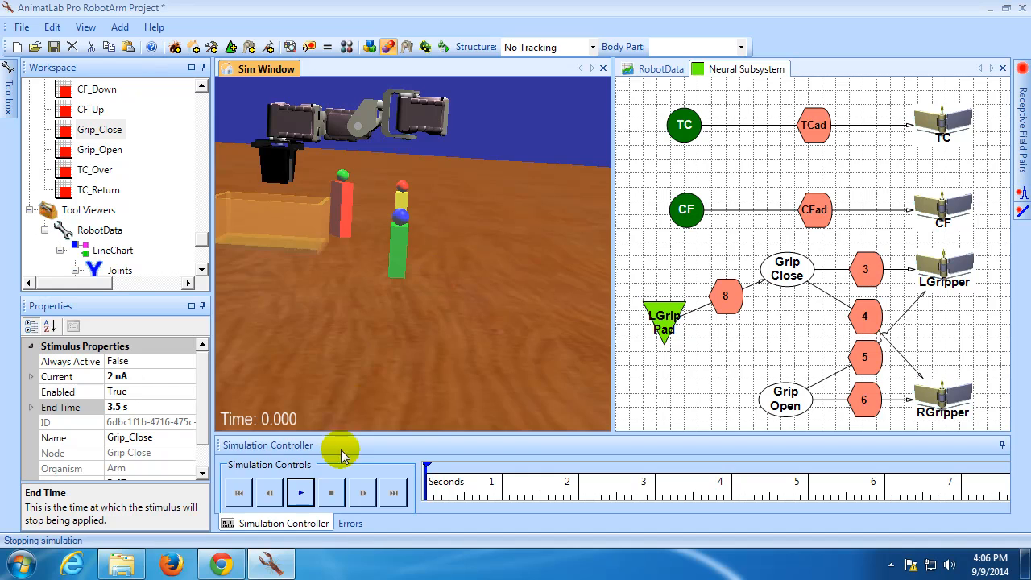
Run a test simulation, then set Grip_Close's End Time to 2.97 s
{"action": "left_click", "coordinate": [300, 493]}
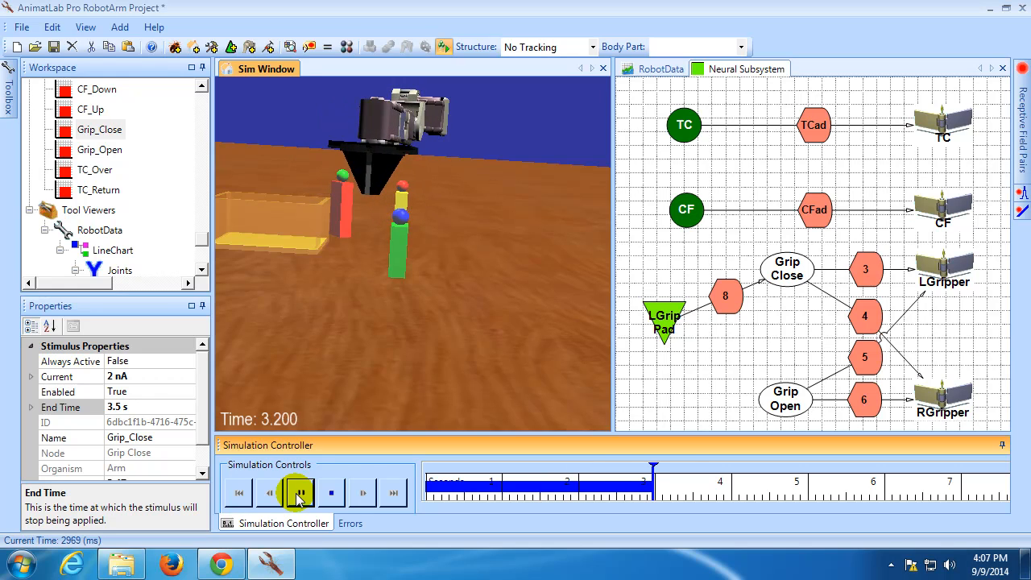
{"action": "left_click", "coordinate": [327, 495]}
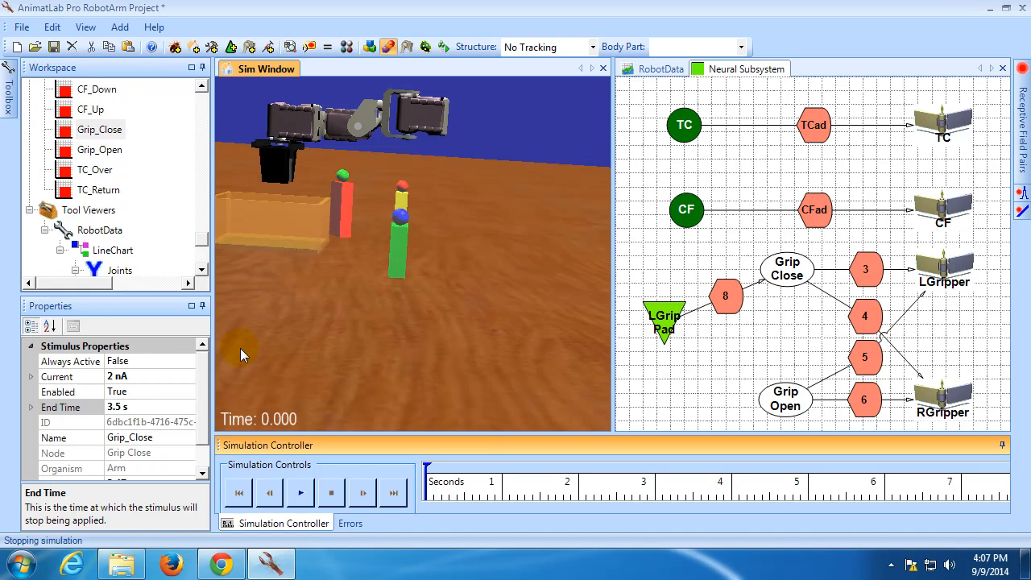
{"action": "left_click", "coordinate": [161, 405]}
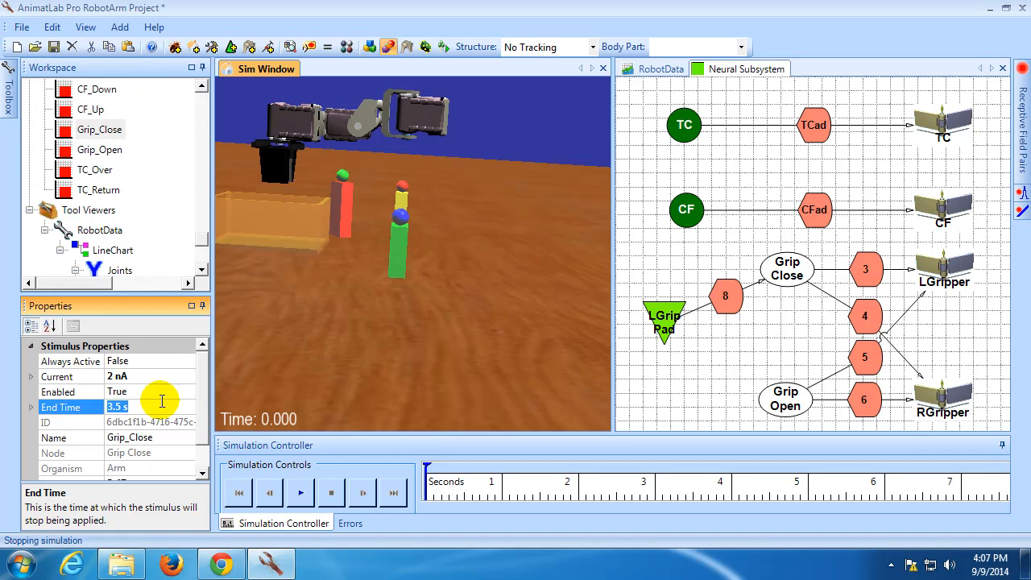
{"action": "type", "text": "2.97"}
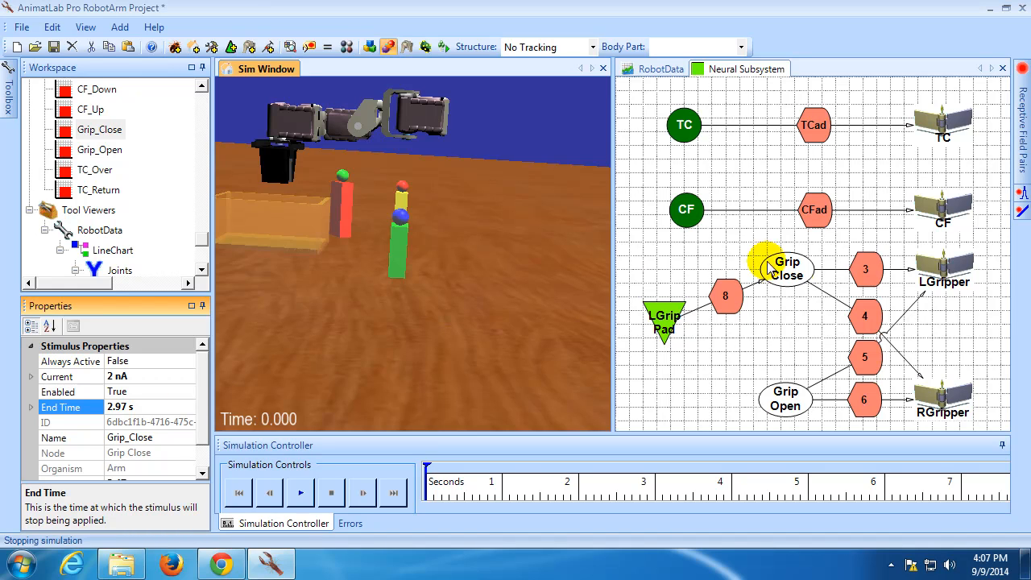
Paste a copy of the Grip Close neuron and move it to the bottom row
{"action": "left_click", "coordinate": [794, 275]}
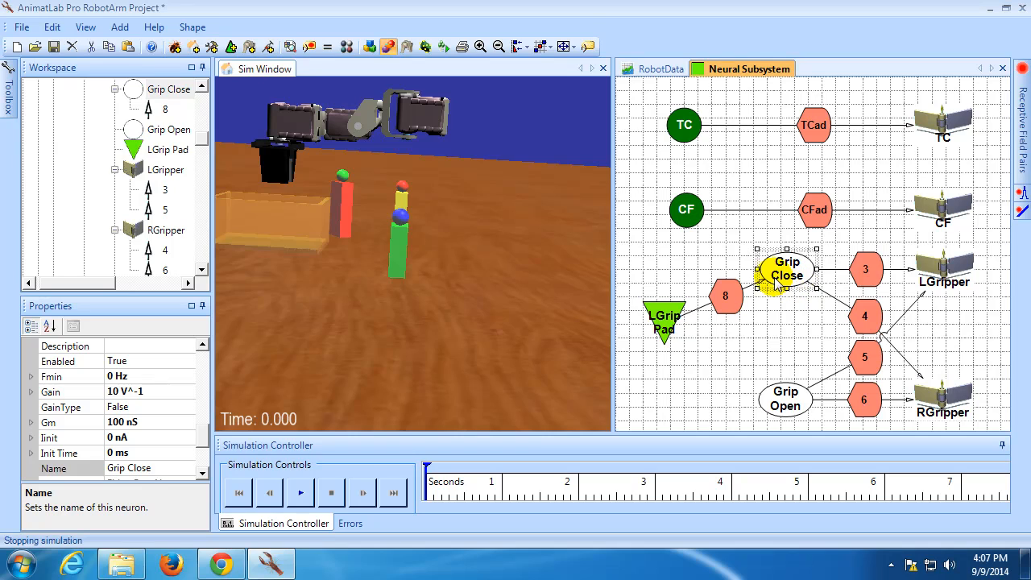
{"action": "left_click", "coordinate": [687, 270]}
{"action": "key", "text": "ctrl+v"}
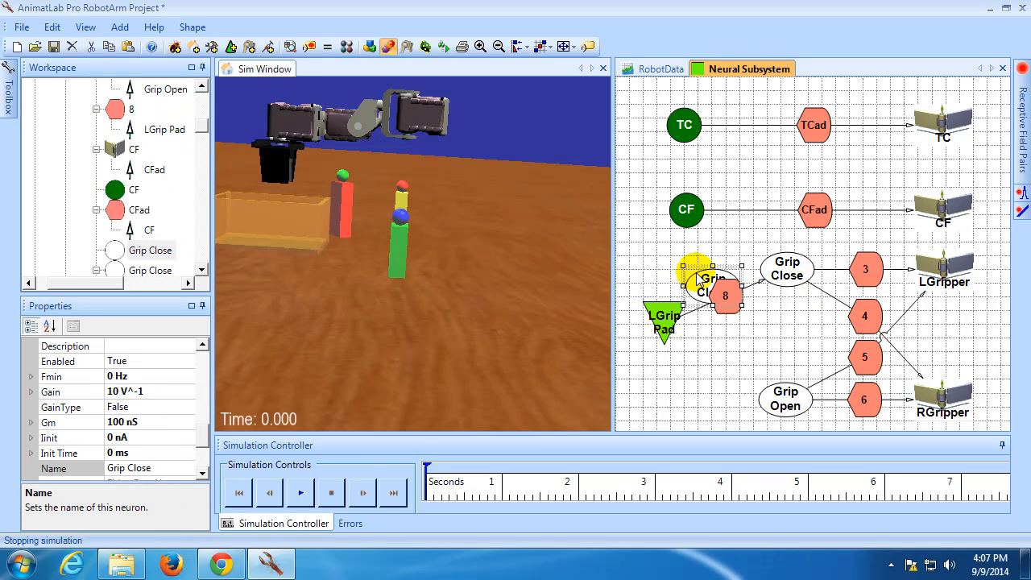
{"action": "left_click_drag", "start_coordinate": [705, 268], "coordinate": [638, 397]}
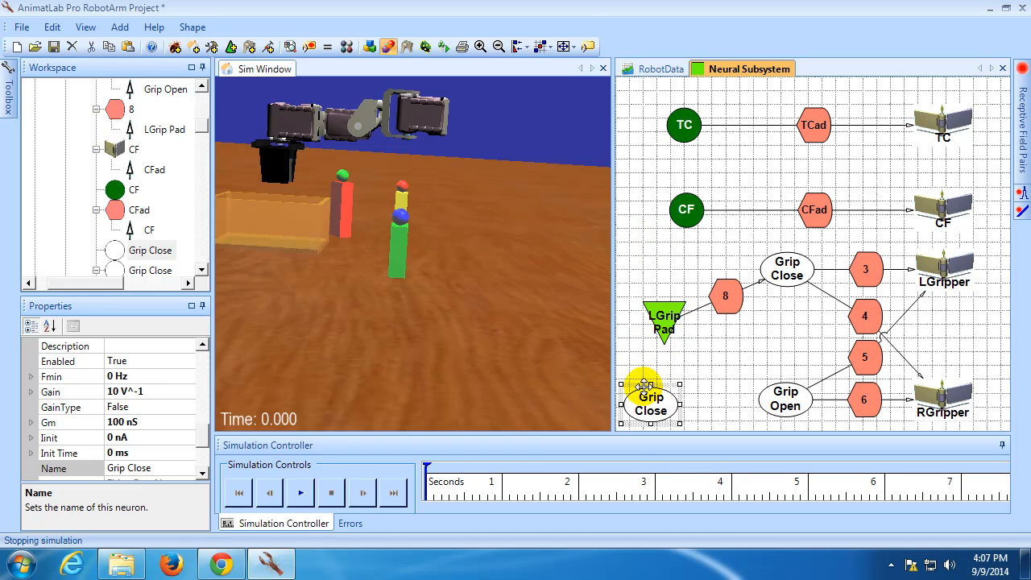
Shift Grip Close and Grip Open right, raise neuron 8, and spread out the copies
{"action": "left_click", "coordinate": [685, 402]}
{"action": "left_click", "coordinate": [791, 282], "text": "ctrl"}
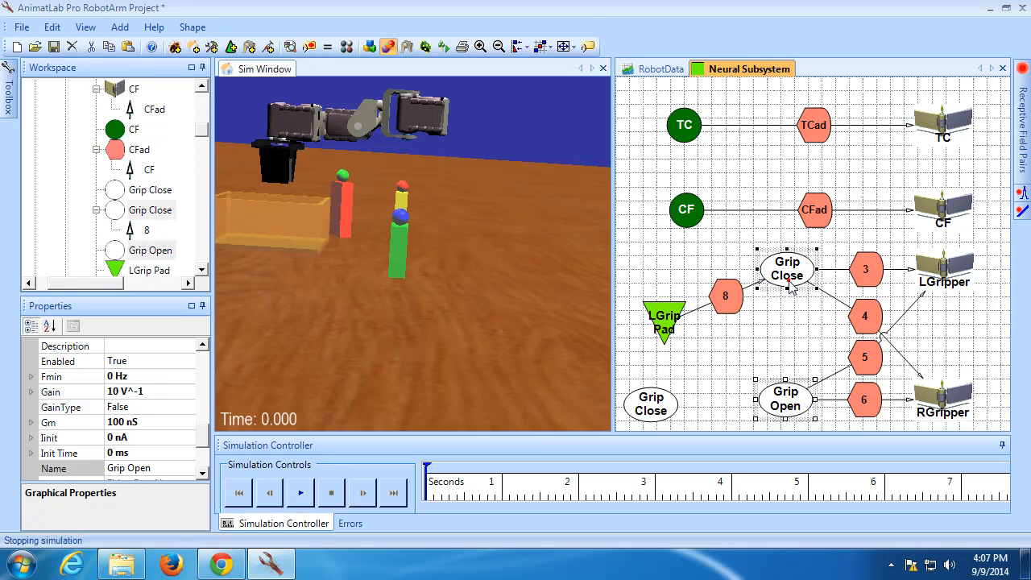
{"action": "left_click_drag", "start_coordinate": [792, 287], "coordinate": [811, 290]}
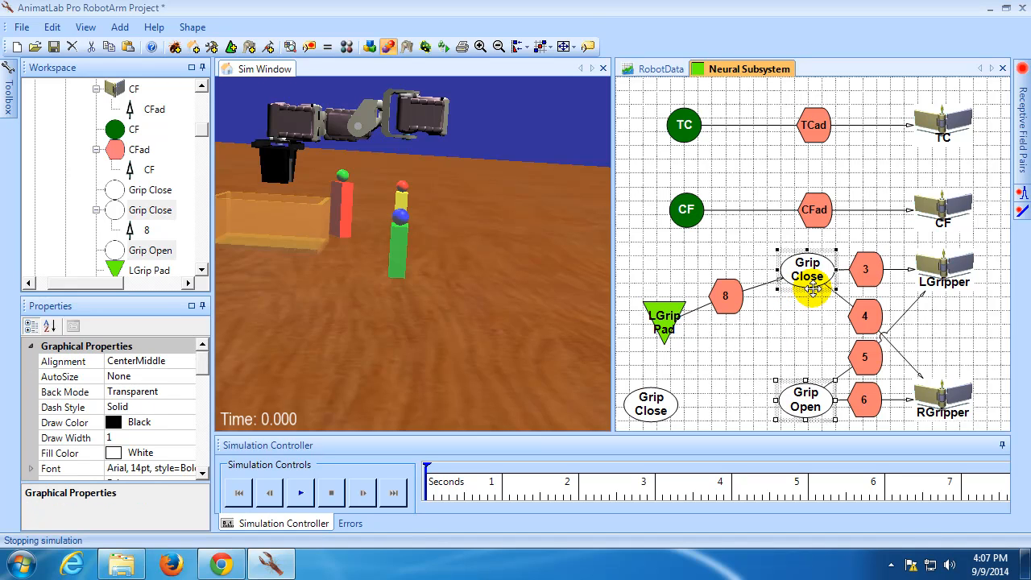
{"action": "left_click", "coordinate": [738, 298]}
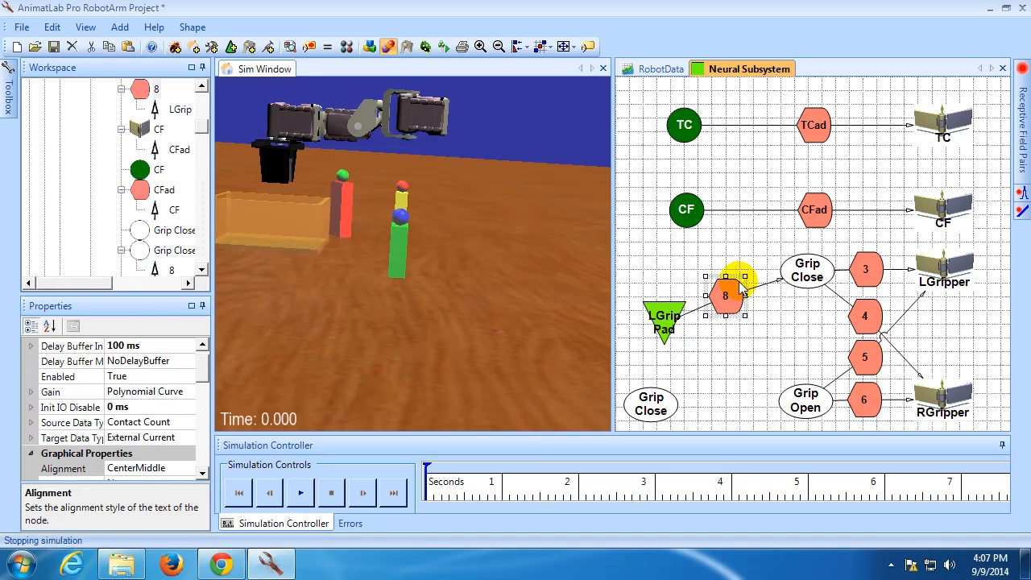
{"action": "left_click_drag", "start_coordinate": [740, 283], "coordinate": [743, 253]}
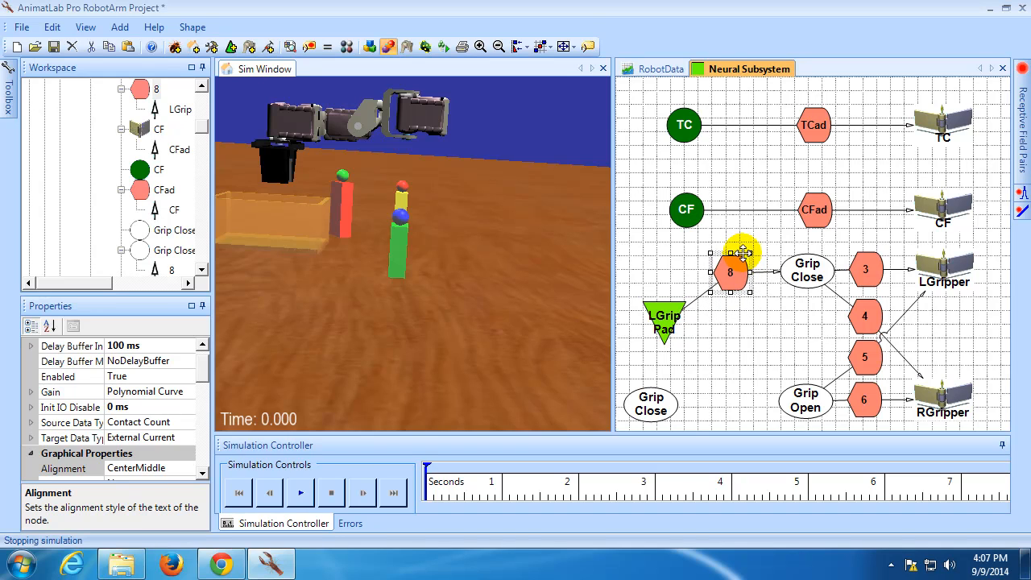
{"action": "left_click", "coordinate": [639, 419]}
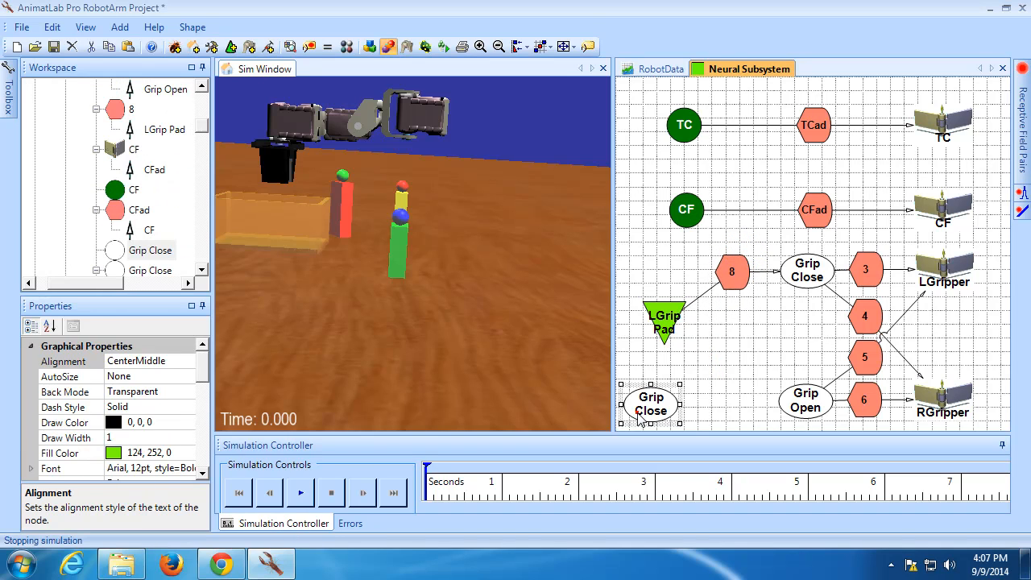
{"action": "left_click_drag", "start_coordinate": [639, 386], "coordinate": [720, 387]}
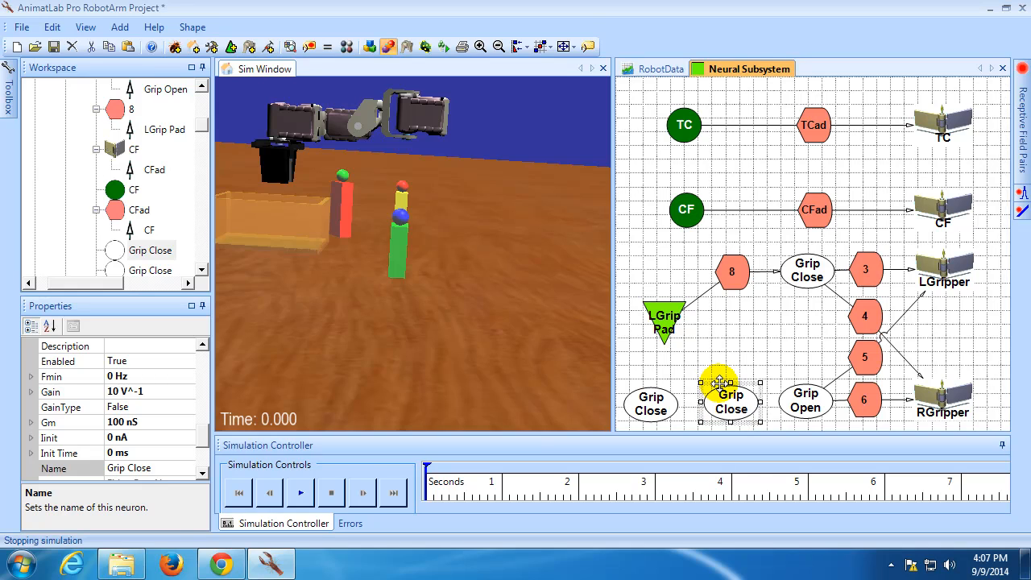
Align both Grip Close copies and Grip Open in one row, then nudge LGrip Pad right
{"action": "left_click", "coordinate": [649, 408], "text": "ctrl"}
{"action": "left_click", "coordinate": [802, 405], "text": "ctrl"}
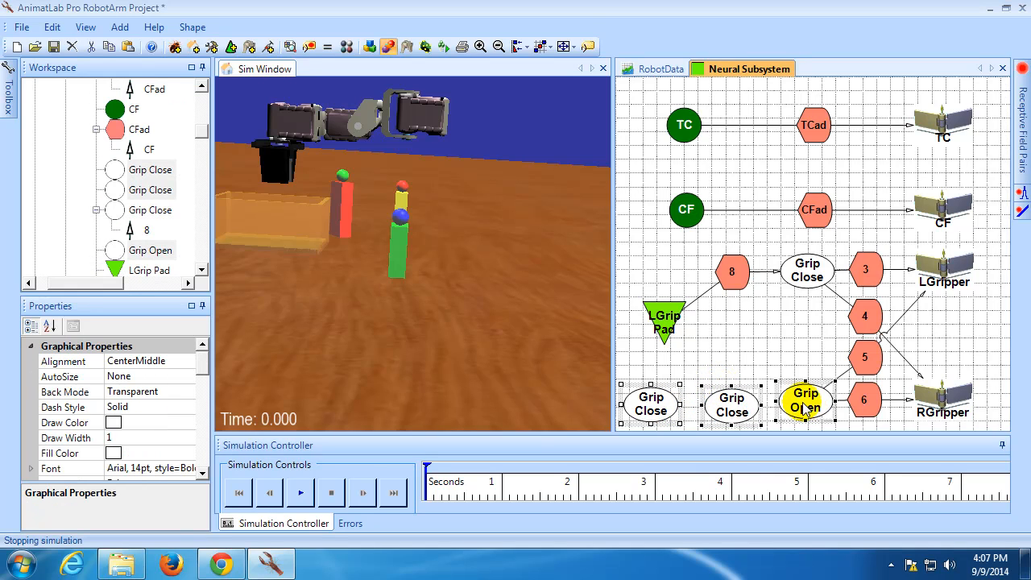
{"action": "right_click", "coordinate": [802, 405]}
{"action": "mouse_move", "coordinate": [842, 407]}
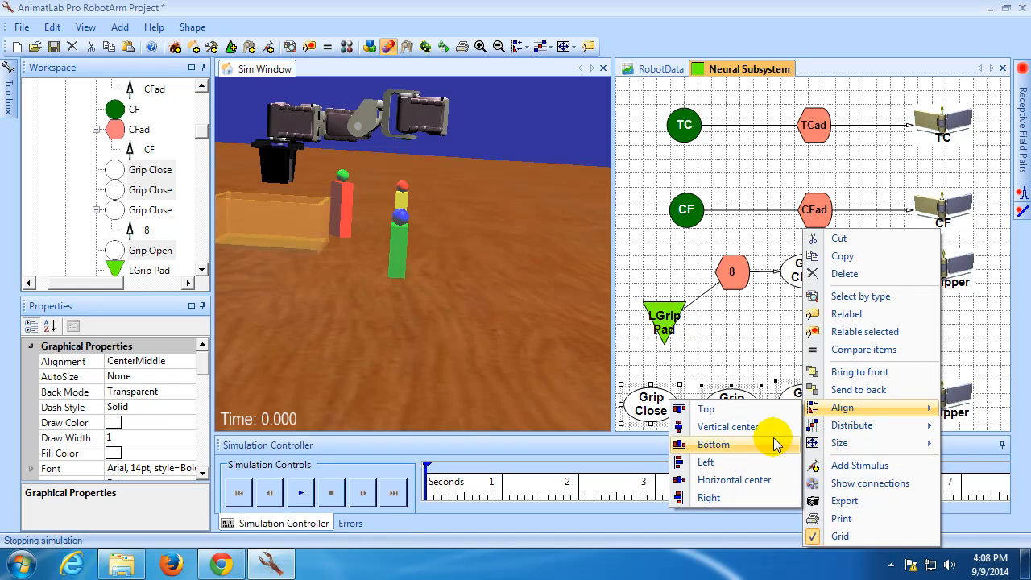
{"action": "left_click", "coordinate": [760, 479]}
{"action": "left_click", "coordinate": [726, 365]}
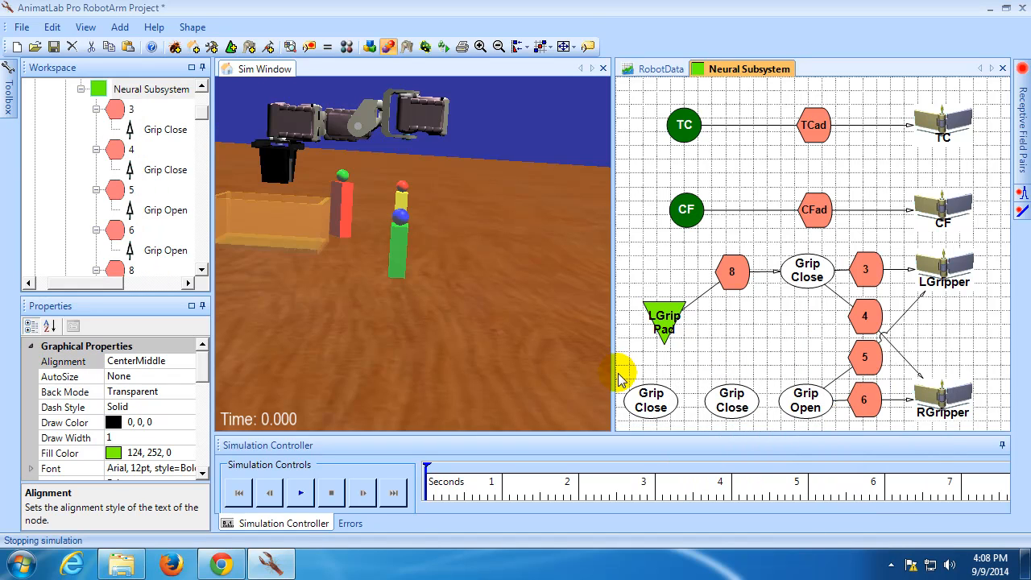
{"action": "left_click", "coordinate": [712, 403]}
{"action": "left_click", "coordinate": [698, 365]}
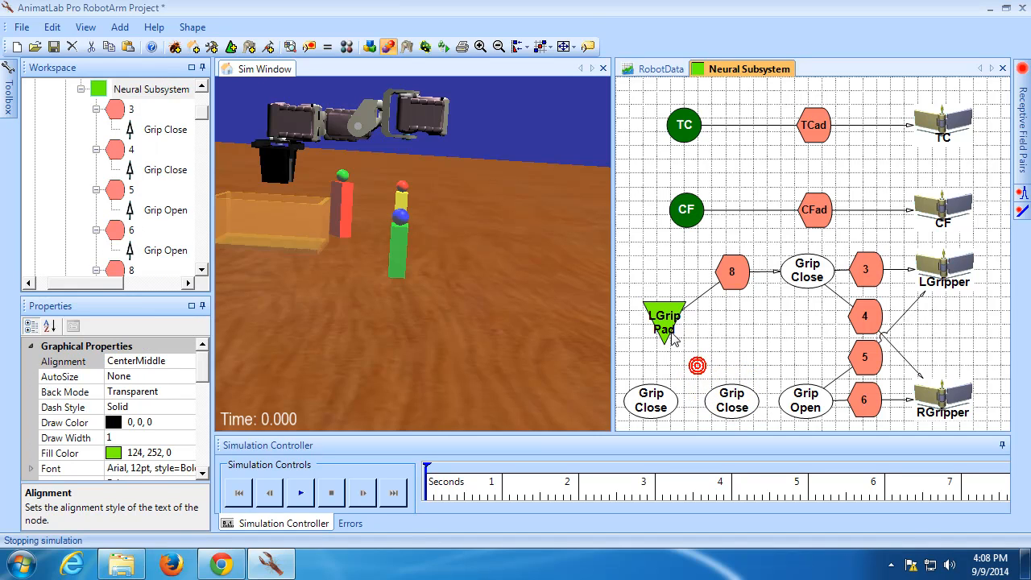
{"action": "left_click", "coordinate": [670, 329]}
{"action": "left_click_drag", "start_coordinate": [671, 300], "coordinate": [698, 300]}
Name the left copy 'Sticky On' and right copy 'Sticky Off', linking both to LGrip Pad
{"action": "left_click", "coordinate": [694, 359]}
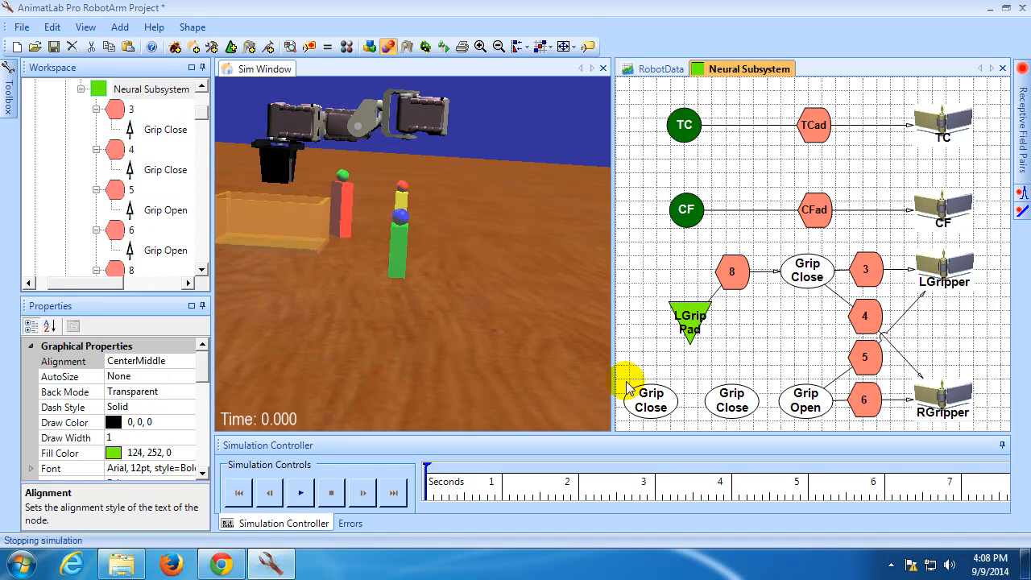
{"action": "left_click", "coordinate": [649, 401]}
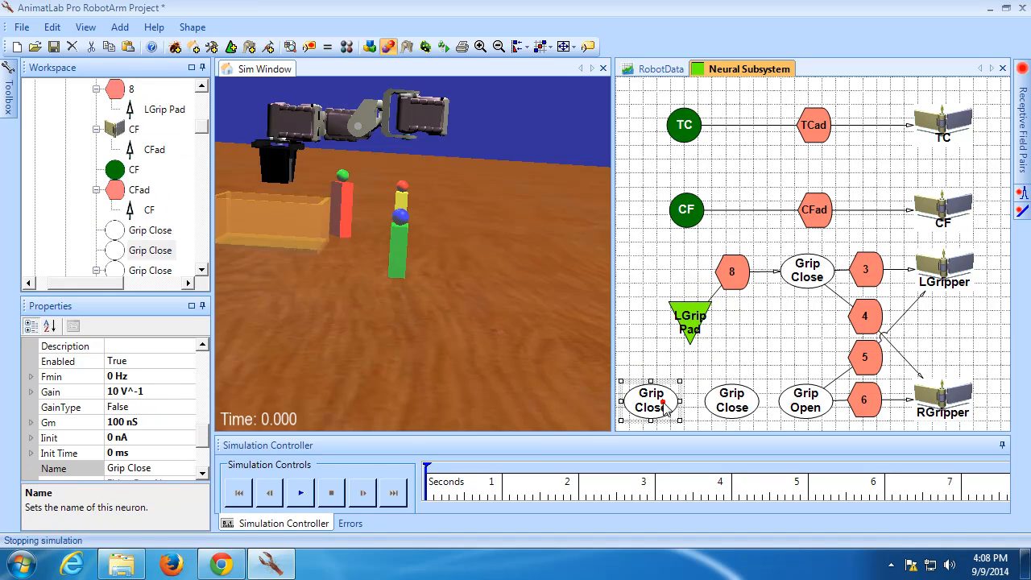
{"action": "left_click", "coordinate": [663, 405]}
{"action": "type", "text": "Sti"}
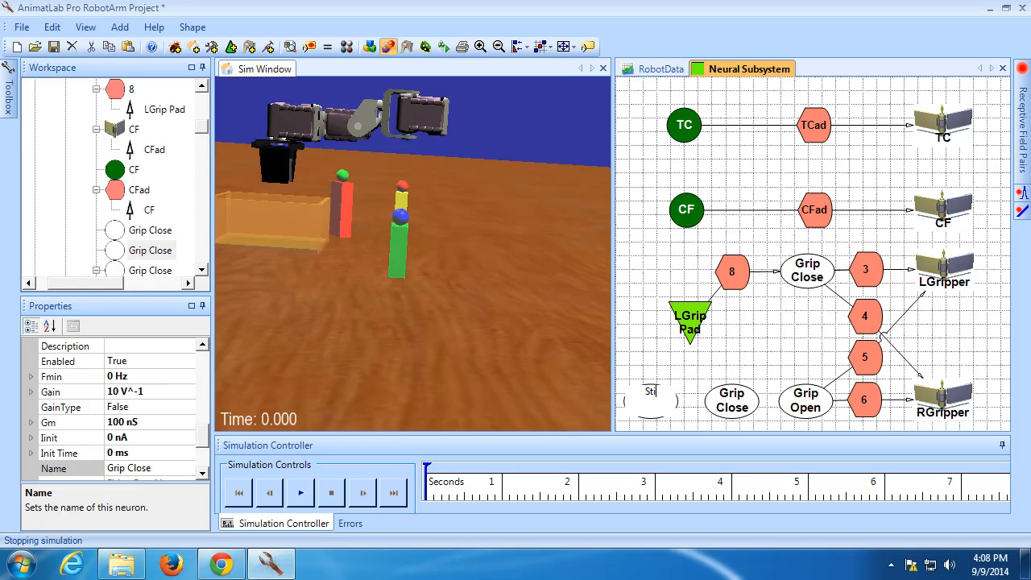
{"action": "type", "text": "cky On"}
{"action": "key", "text": "Return"}
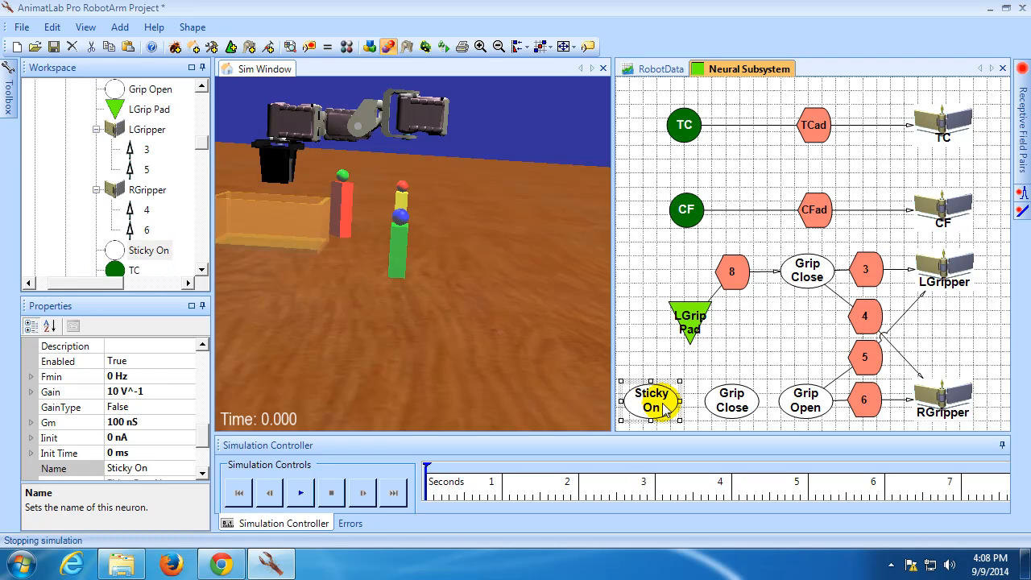
{"action": "left_click", "coordinate": [709, 407]}
{"action": "left_click", "coordinate": [719, 403]}
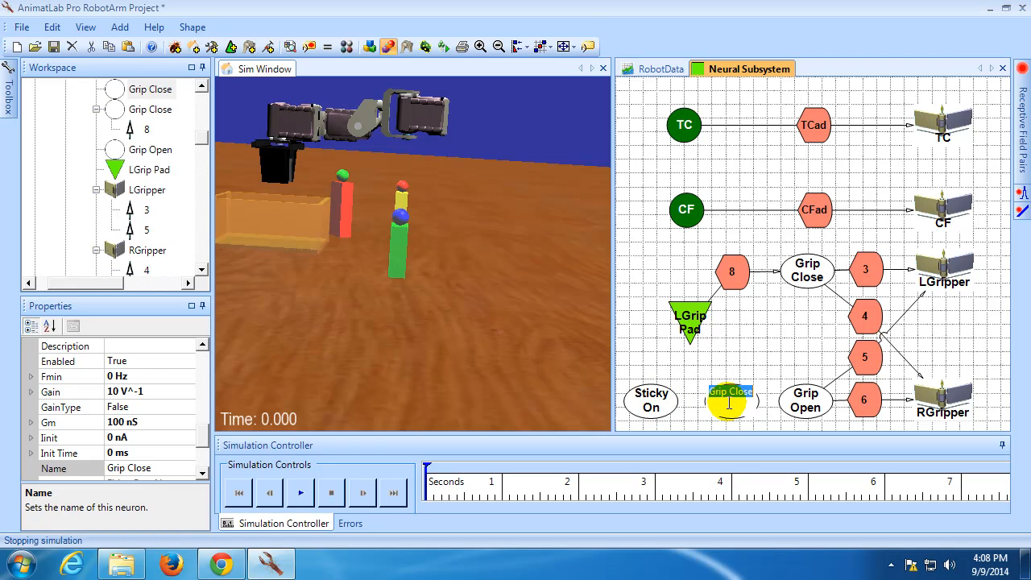
{"action": "type", "text": "Sticky Off"}
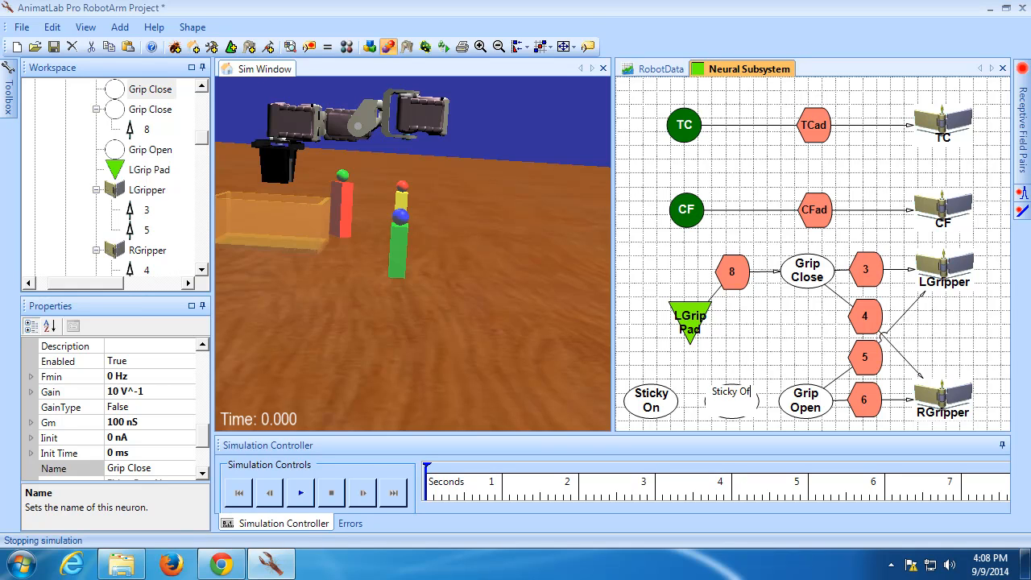
{"action": "key", "text": "Return"}
{"action": "left_click_drag", "start_coordinate": [652, 402], "coordinate": [692, 319]}
{"action": "left_click_drag", "start_coordinate": [730, 395], "coordinate": [693, 322]}
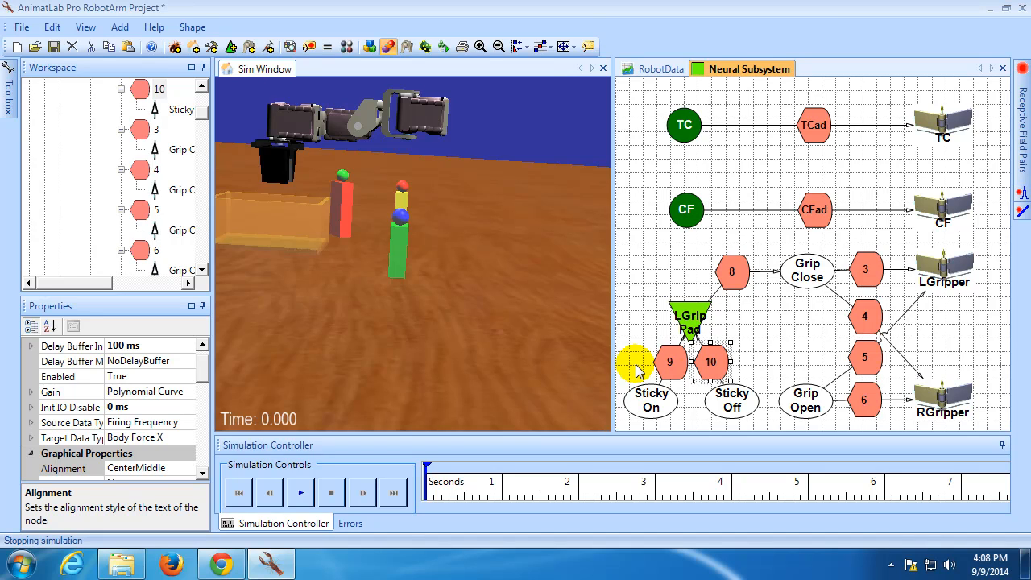
Set adapter 9's Target Data Type to Sticky On
{"action": "left_click", "coordinate": [667, 362]}
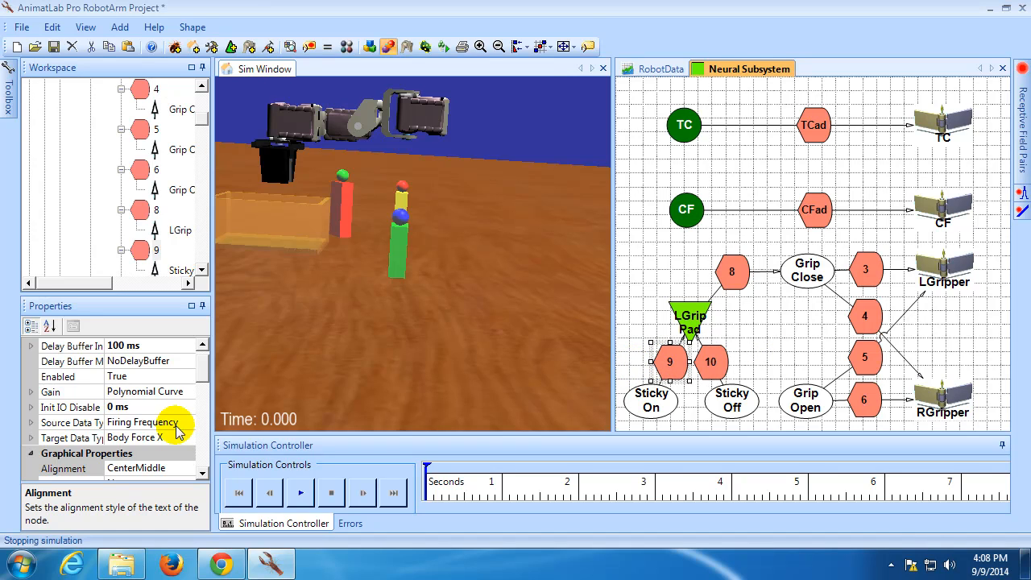
{"action": "left_click", "coordinate": [71, 438]}
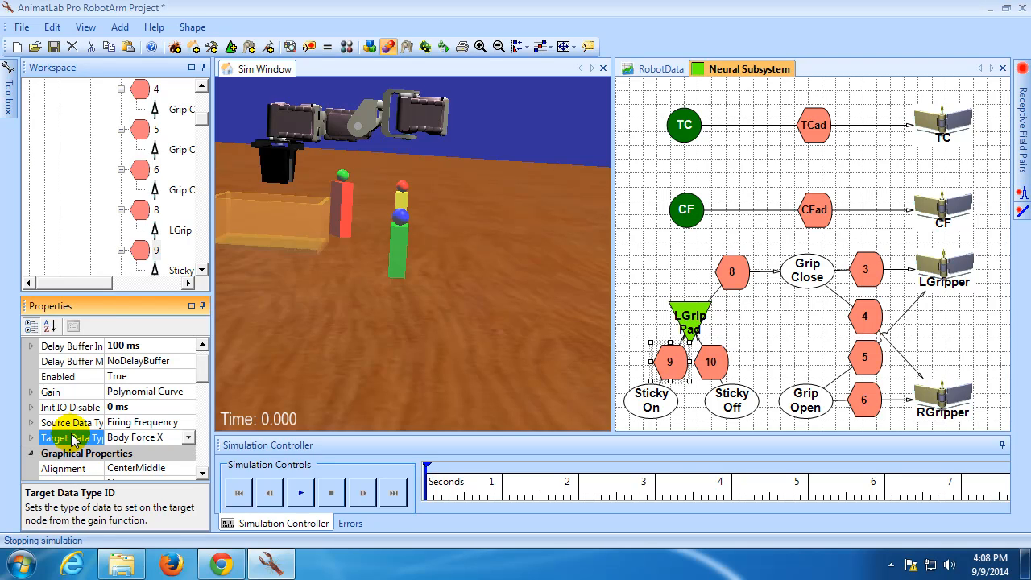
{"action": "left_click", "coordinate": [71, 422]}
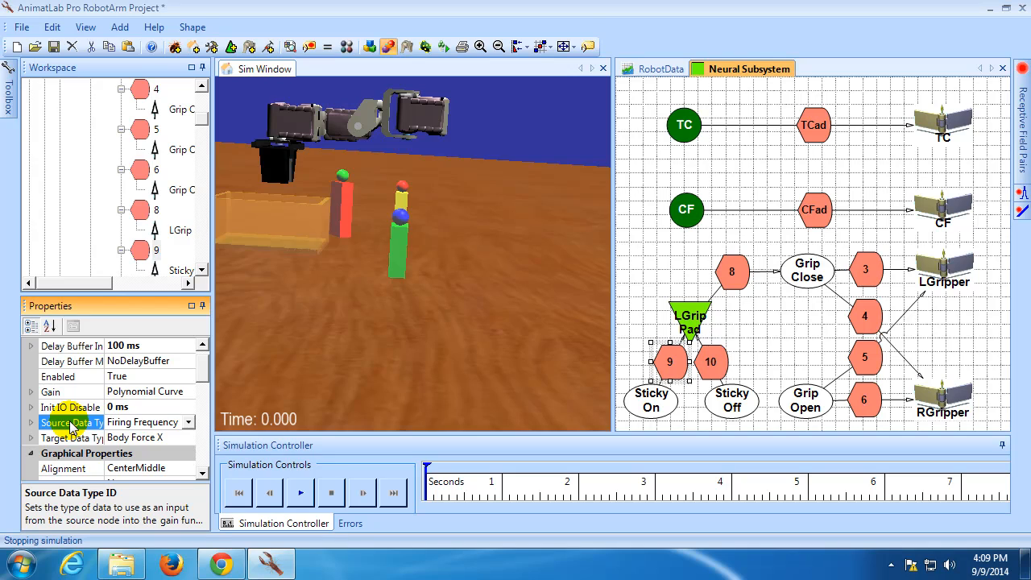
{"action": "left_click", "coordinate": [173, 438]}
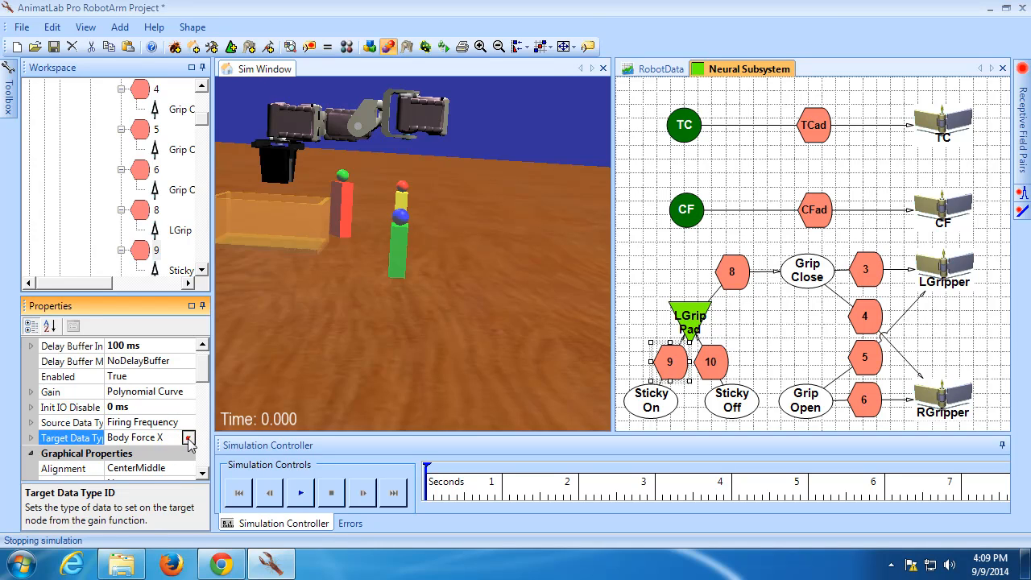
{"action": "left_click", "coordinate": [190, 438]}
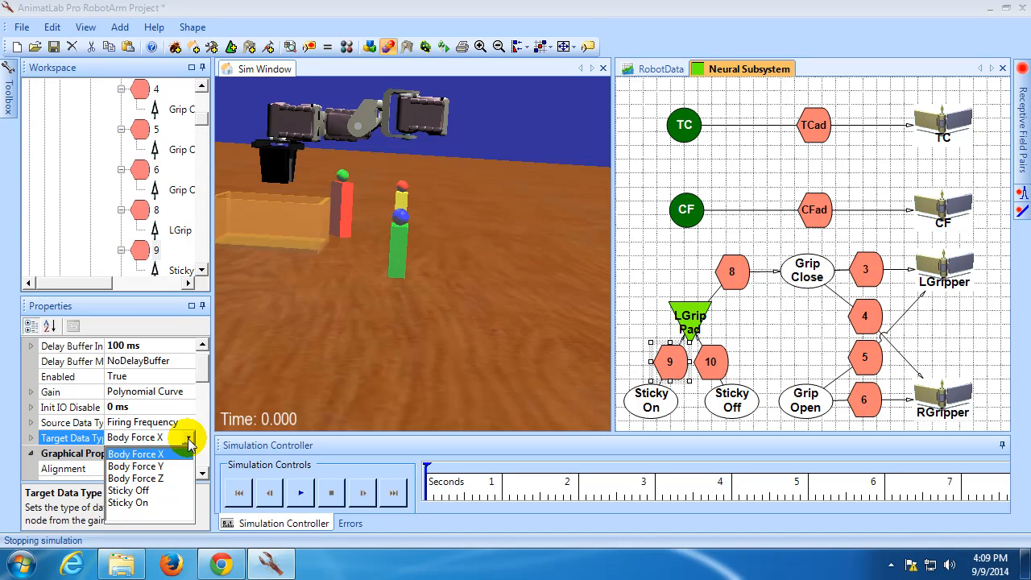
{"action": "left_click", "coordinate": [137, 503]}
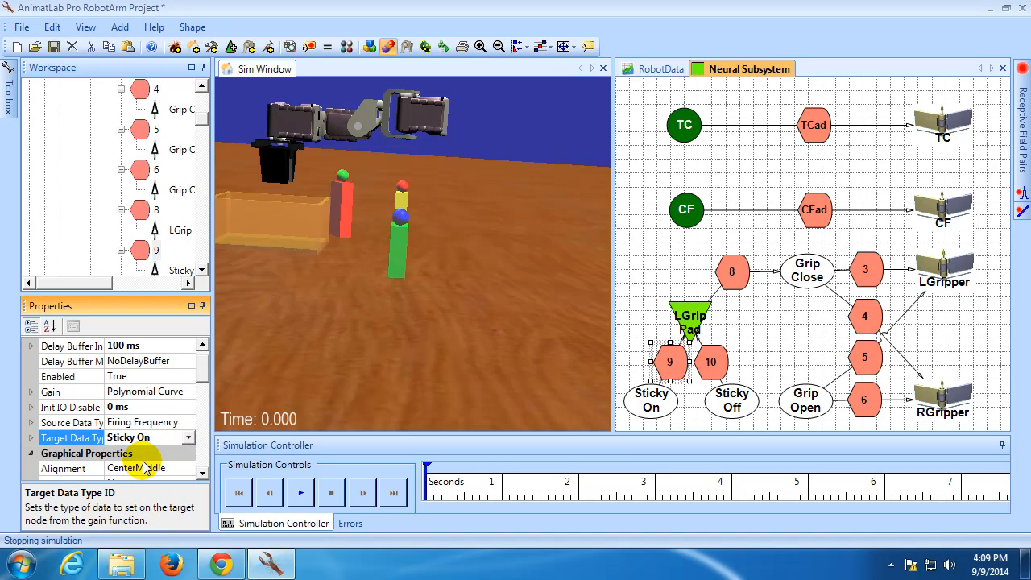
Set adapter 10's Target Data Type to Sticky Off and check its gain settings
{"action": "left_click", "coordinate": [714, 370]}
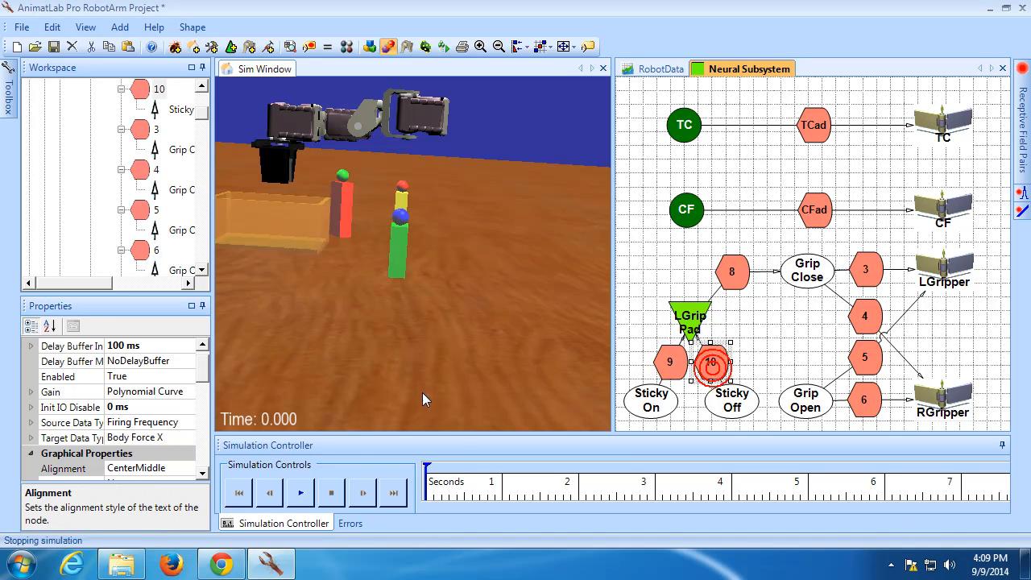
{"action": "left_click", "coordinate": [192, 439]}
{"action": "left_click", "coordinate": [191, 439]}
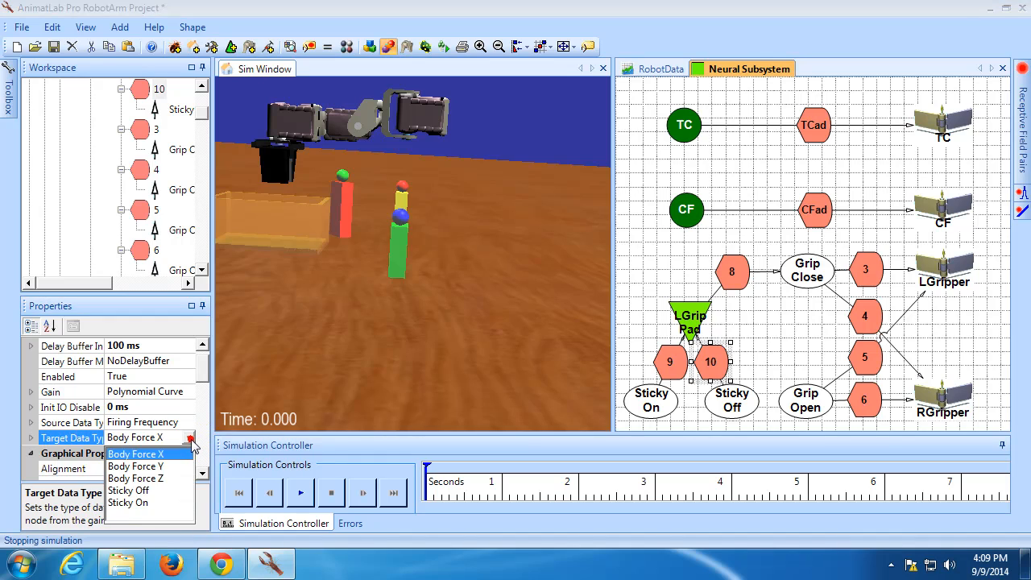
{"action": "left_click", "coordinate": [150, 490]}
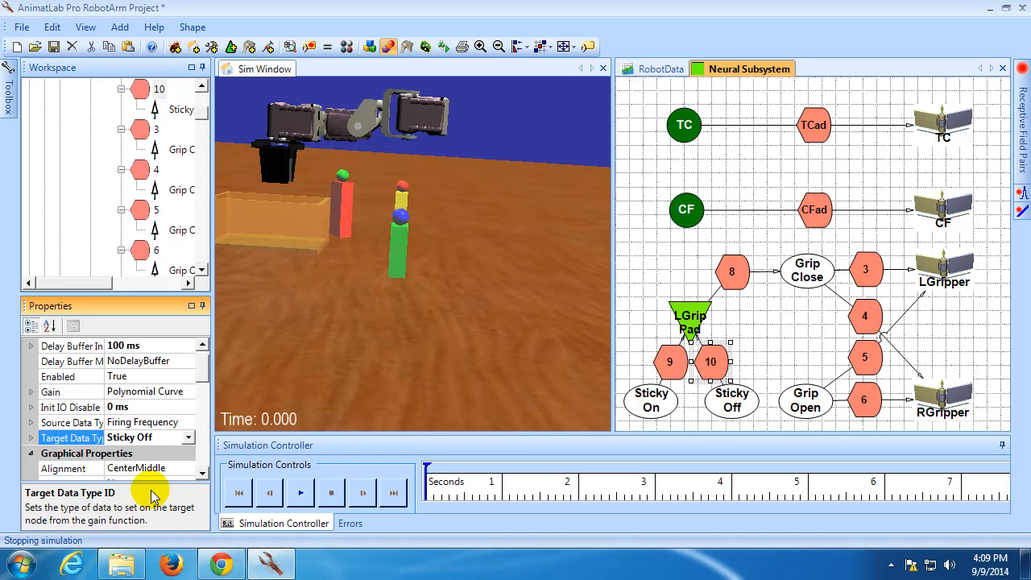
{"action": "left_click", "coordinate": [30, 391]}
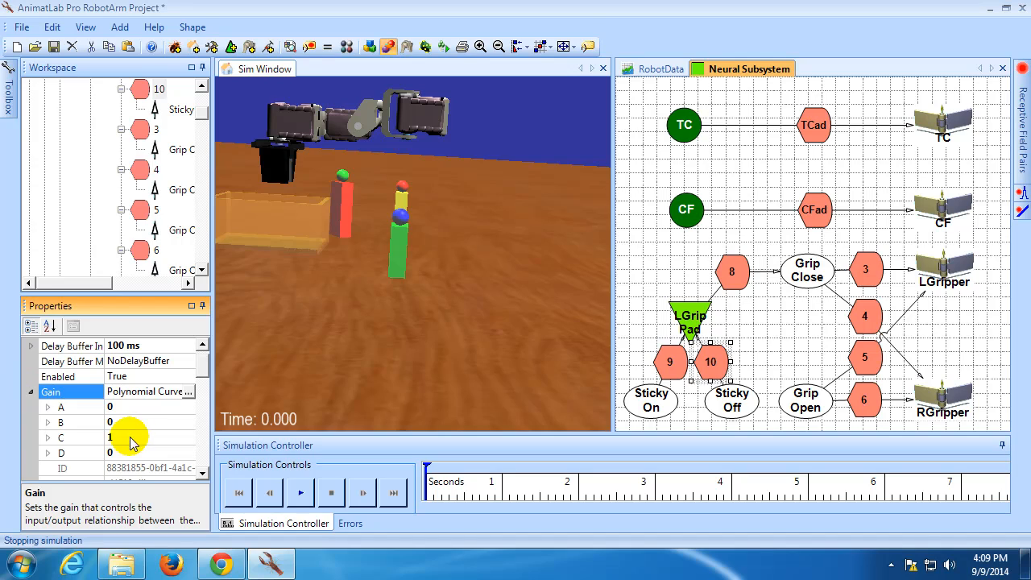
{"action": "left_click", "coordinate": [32, 392]}
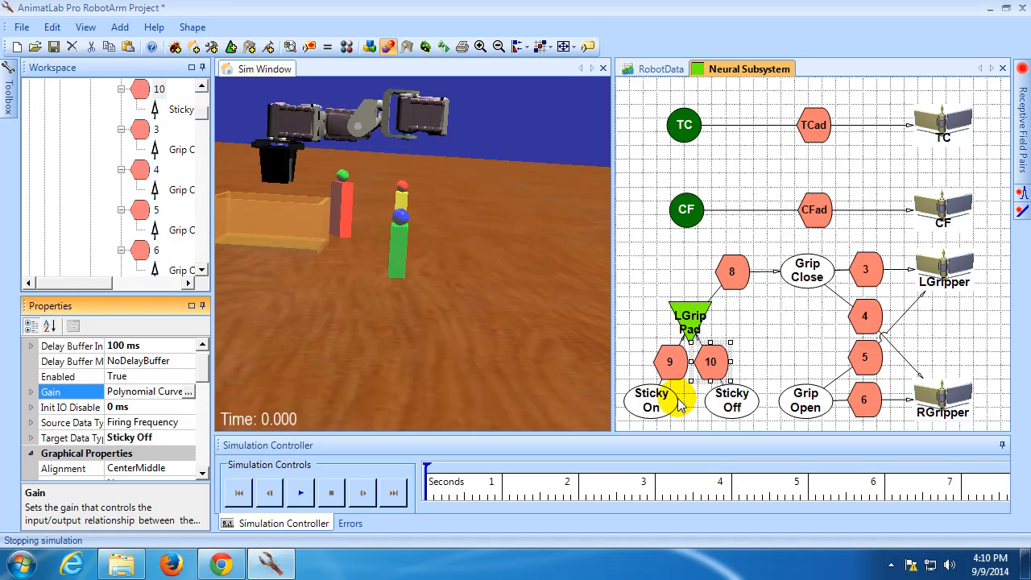
Add a tonic current stimulus to Sticky On and name it 'Sticky_On'
{"action": "right_click", "coordinate": [651, 405]}
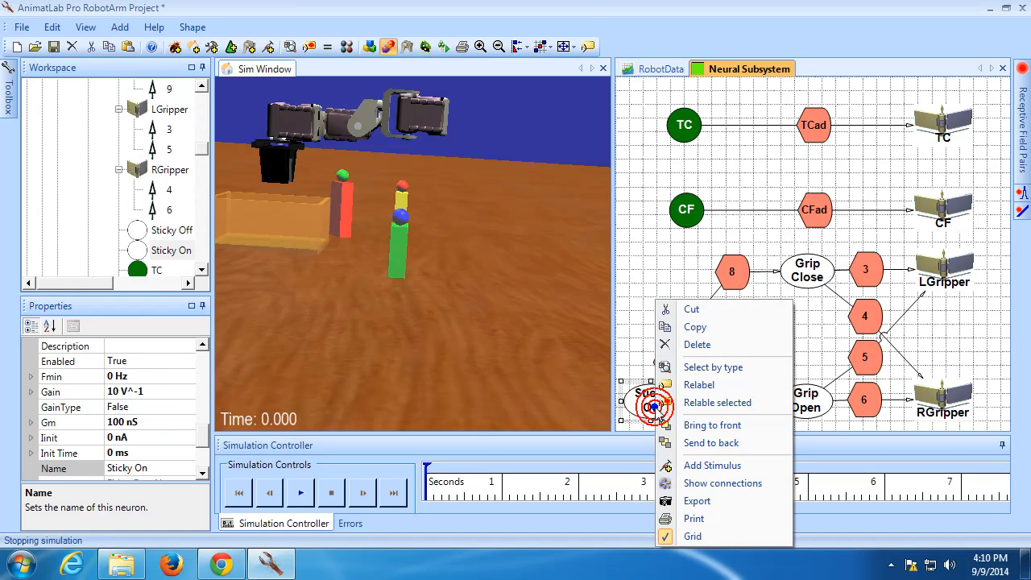
{"action": "left_click", "coordinate": [707, 466]}
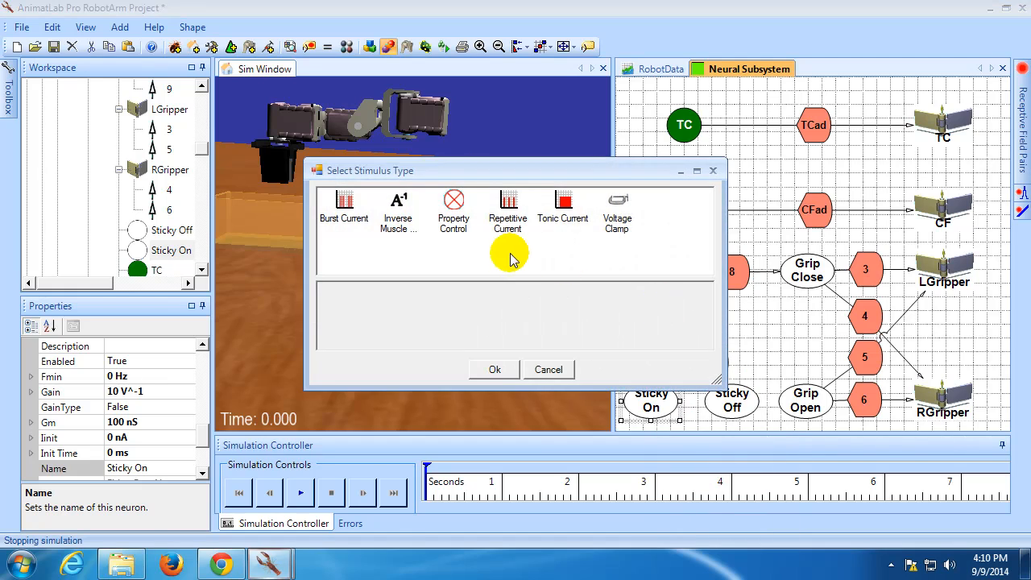
{"action": "double_click", "coordinate": [561, 211]}
{"action": "left_click", "coordinate": [173, 437]}
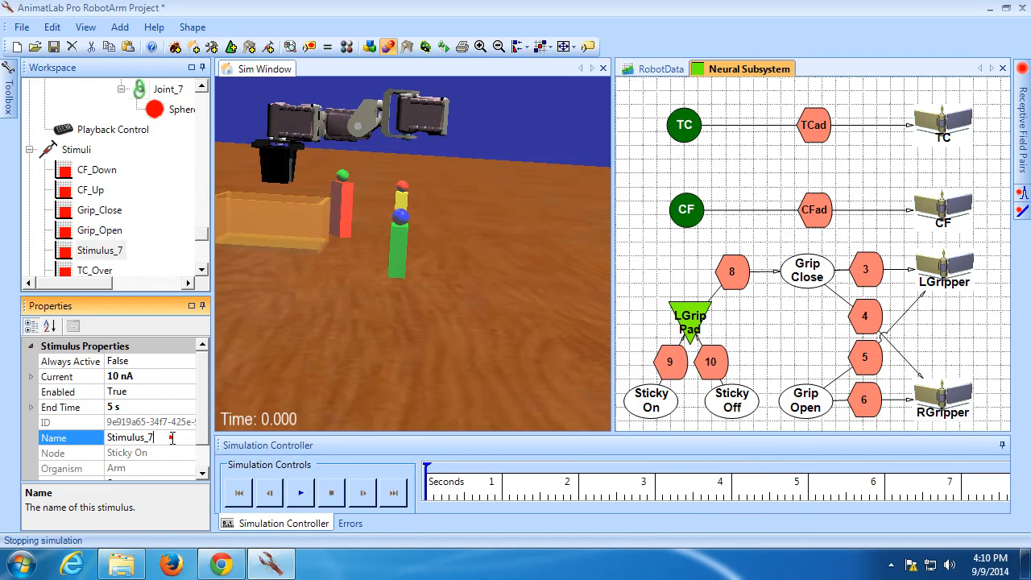
{"action": "double_click", "coordinate": [172, 437]}
{"action": "type", "text": "Sticky_On"}
{"action": "key", "text": "Return"}
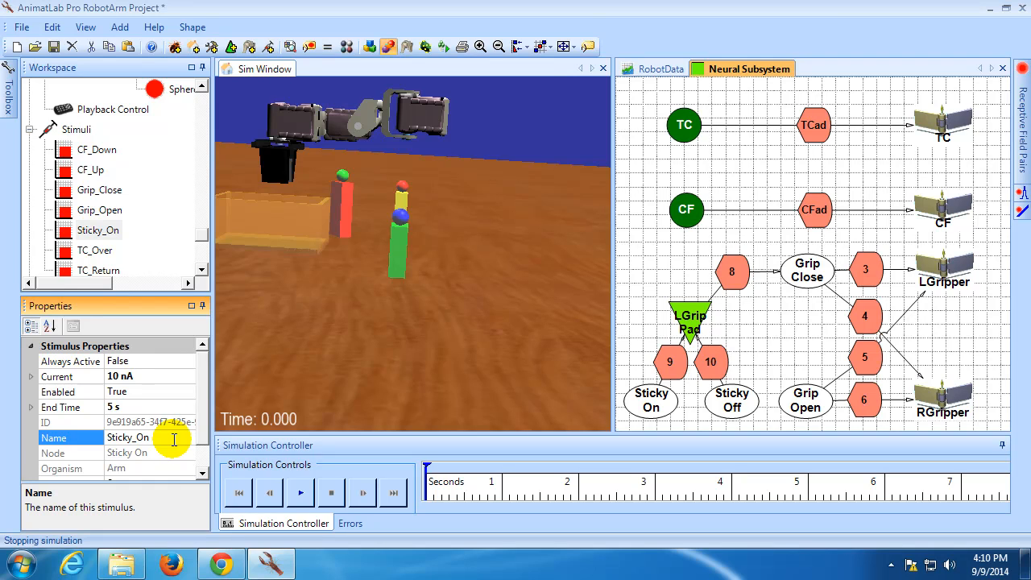
Set Sticky_On's Start Time to 2.65 s and End Time to 3.2 s
{"action": "scroll", "coordinate": [203, 433], "scroll_direction": "down", "scroll_amount": 1}
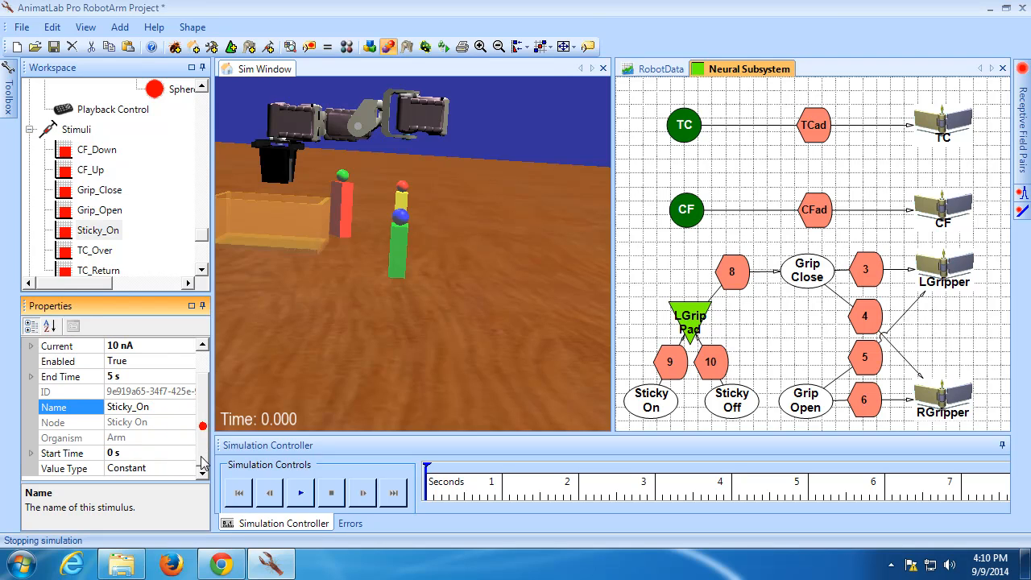
{"action": "left_click", "coordinate": [148, 452]}
{"action": "type", "text": "2.65"}
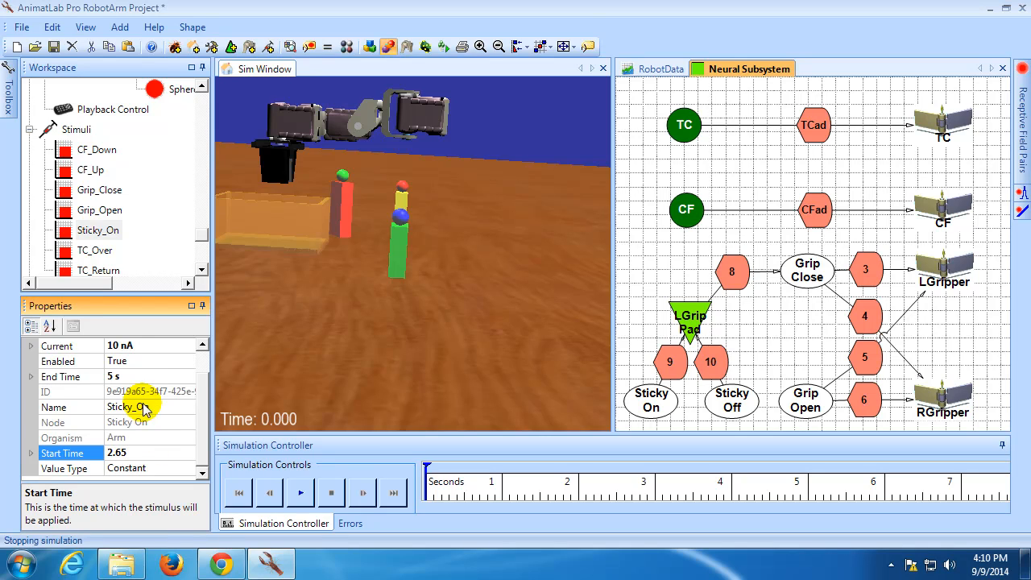
{"action": "left_click", "coordinate": [143, 376]}
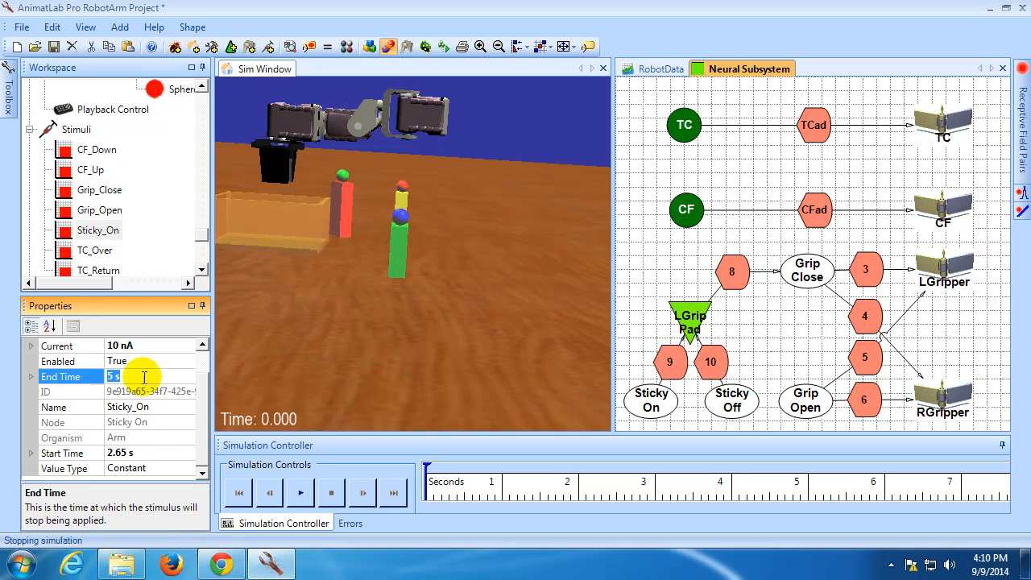
{"action": "type", "text": "3.2"}
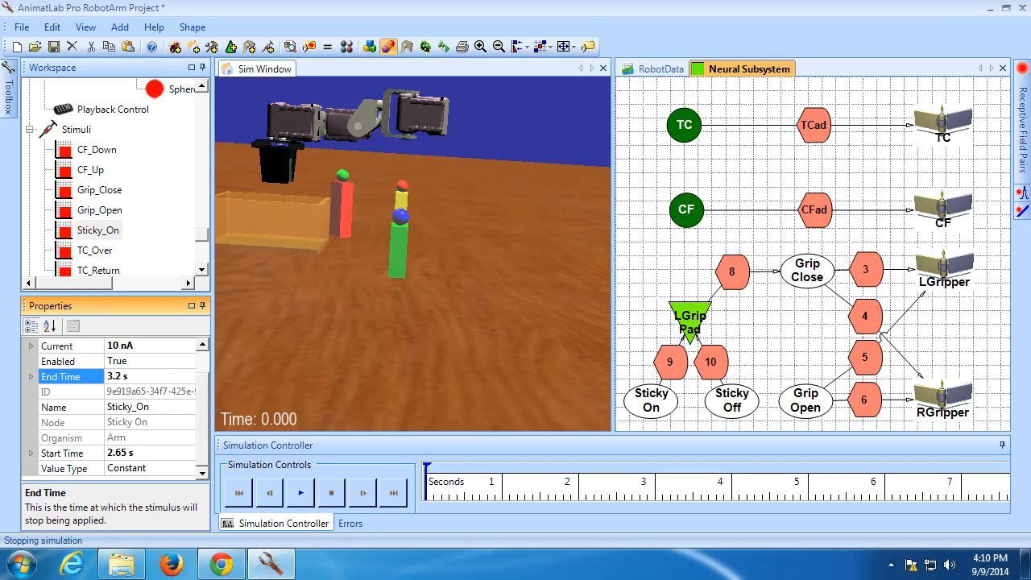
{"action": "left_click", "coordinate": [712, 385]}
Add a tonic current stimulus to the Sticky Off neuron and name it Sticky_Off
{"action": "right_click", "coordinate": [729, 396]}
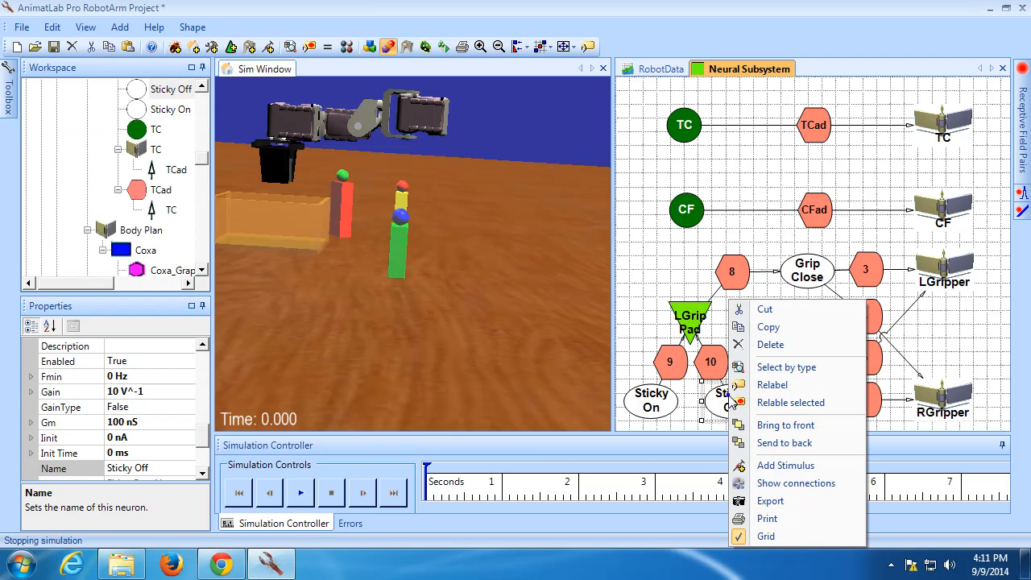
{"action": "left_click", "coordinate": [773, 465]}
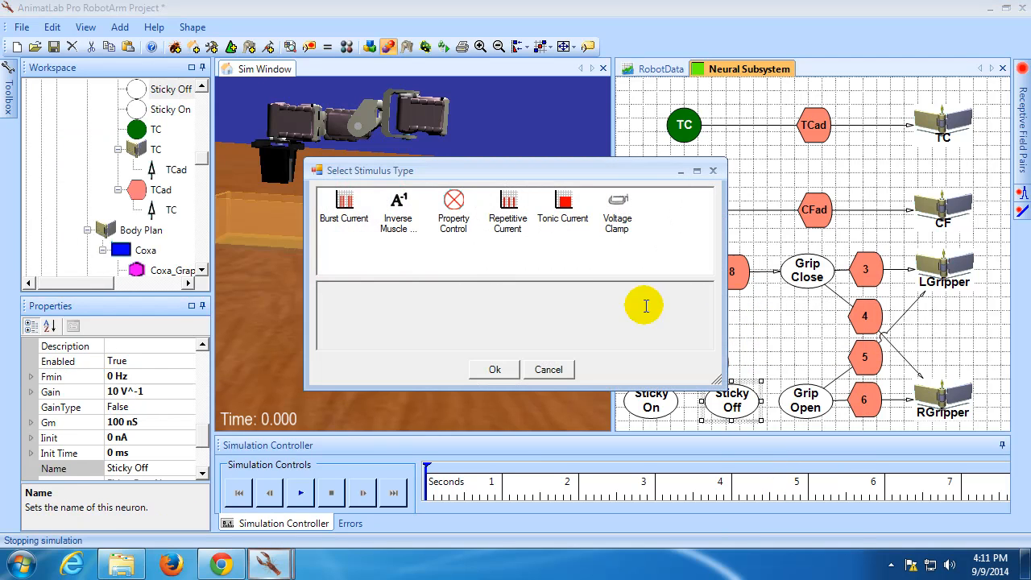
{"action": "double_click", "coordinate": [561, 210]}
{"action": "left_click", "coordinate": [202, 444]}
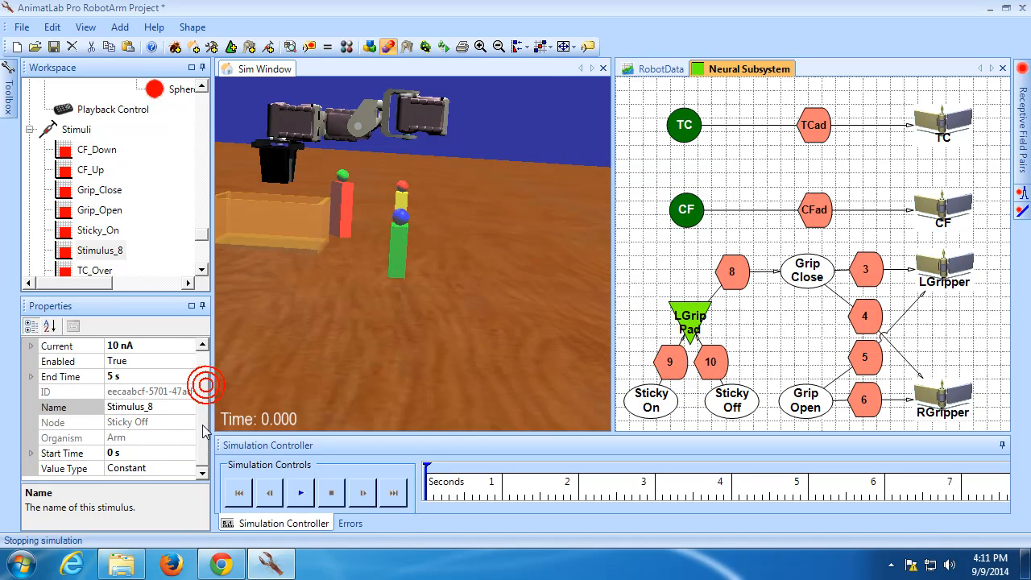
{"action": "left_click", "coordinate": [161, 413]}
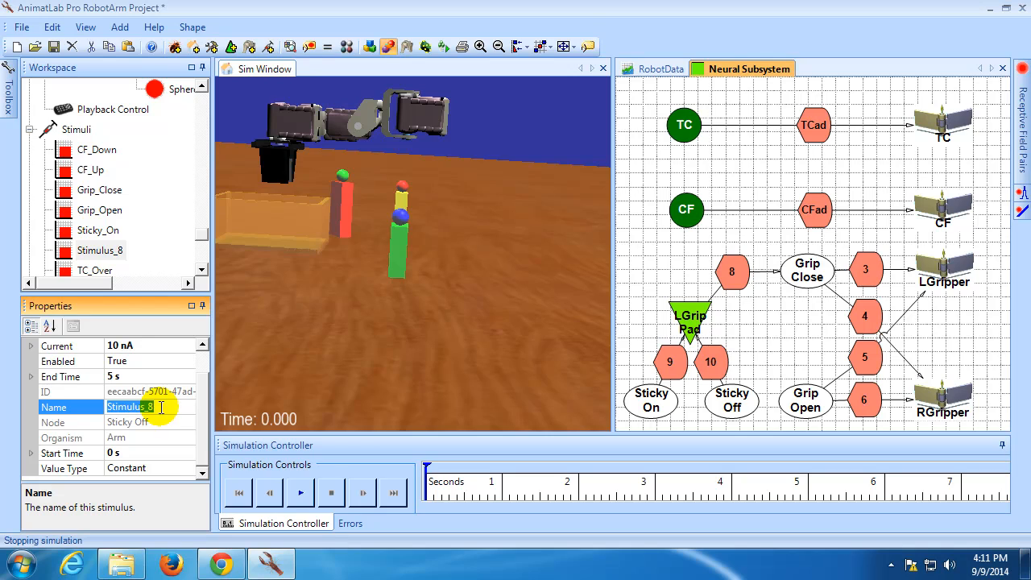
{"action": "type", "text": "Sticky"}
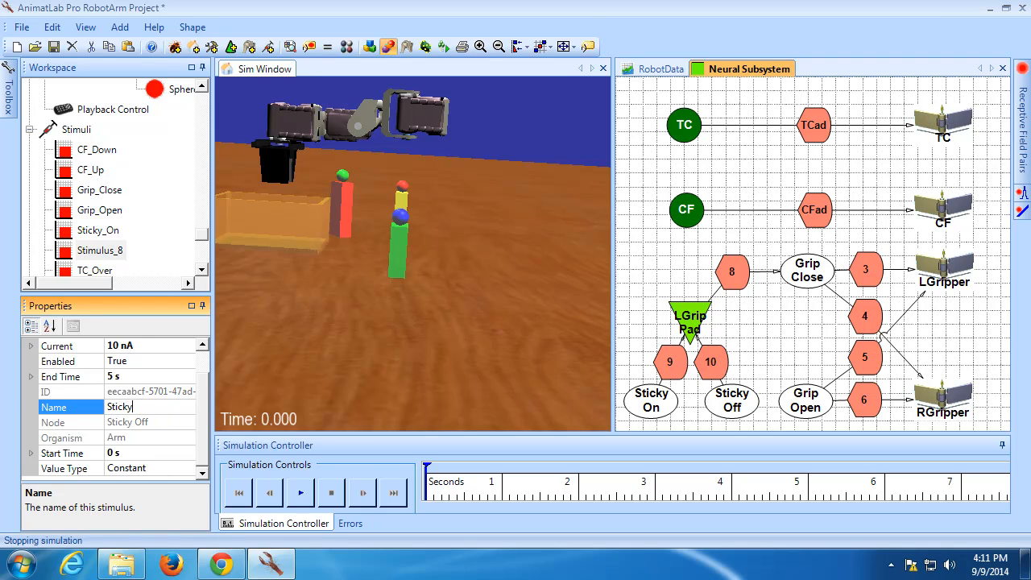
{"action": "type", "text": "_Off"}
{"action": "key", "text": "Return"}
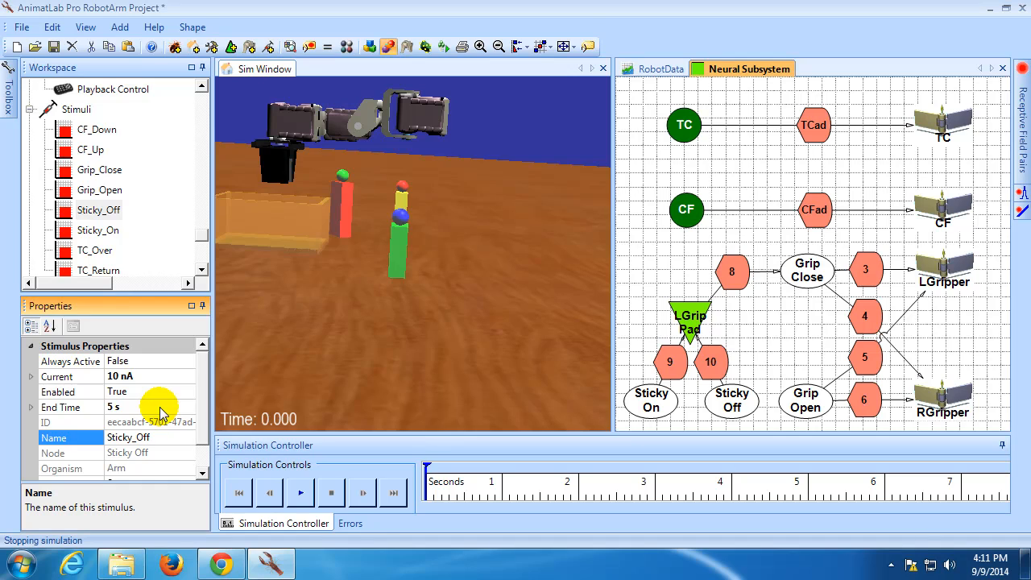
Set the Sticky_Off stimulus to start at 4.9 s and end at 5.2 s, then save the project
{"action": "scroll", "coordinate": [201, 409], "scroll_direction": "down", "scroll_amount": 1}
{"action": "left_click", "coordinate": [154, 452]}
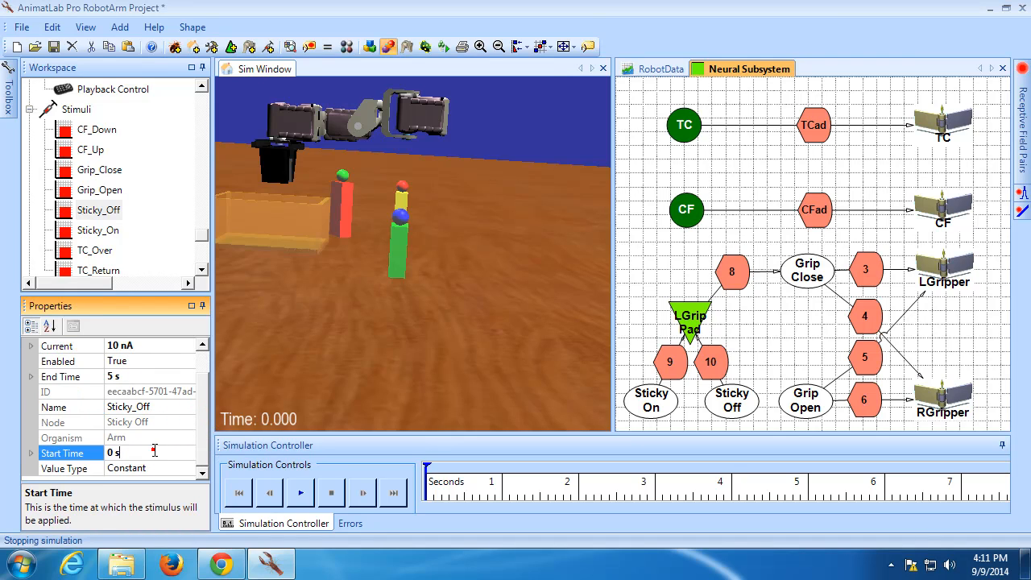
{"action": "double_click", "coordinate": [154, 452]}
{"action": "key", "text": "BackSpace"}
{"action": "type", "text": "4.9"}
{"action": "key", "text": "Return"}
{"action": "left_click", "coordinate": [138, 374]}
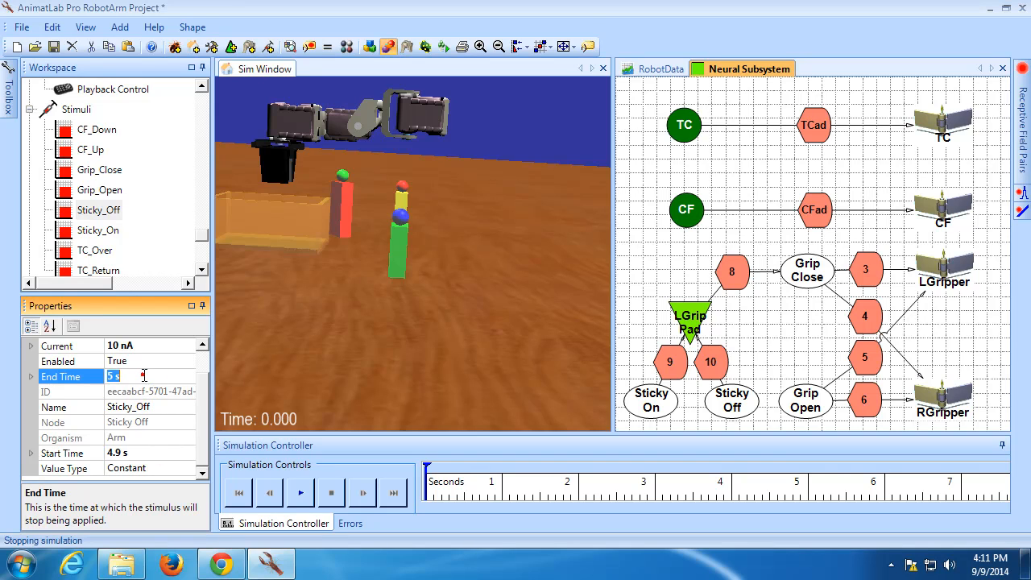
{"action": "type", "text": "5.2"}
{"action": "key", "text": "Return"}
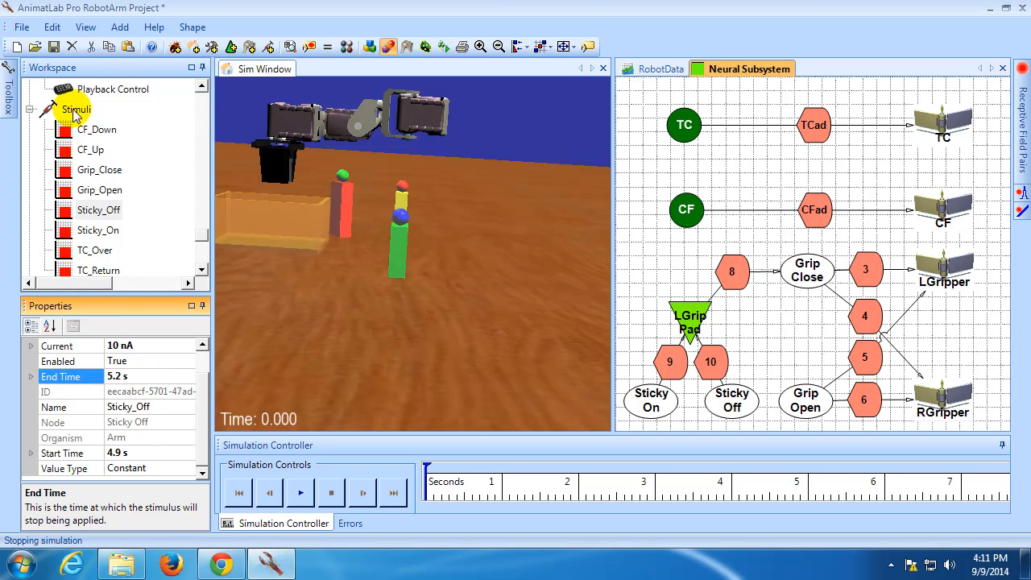
{"action": "left_click", "coordinate": [53, 47]}
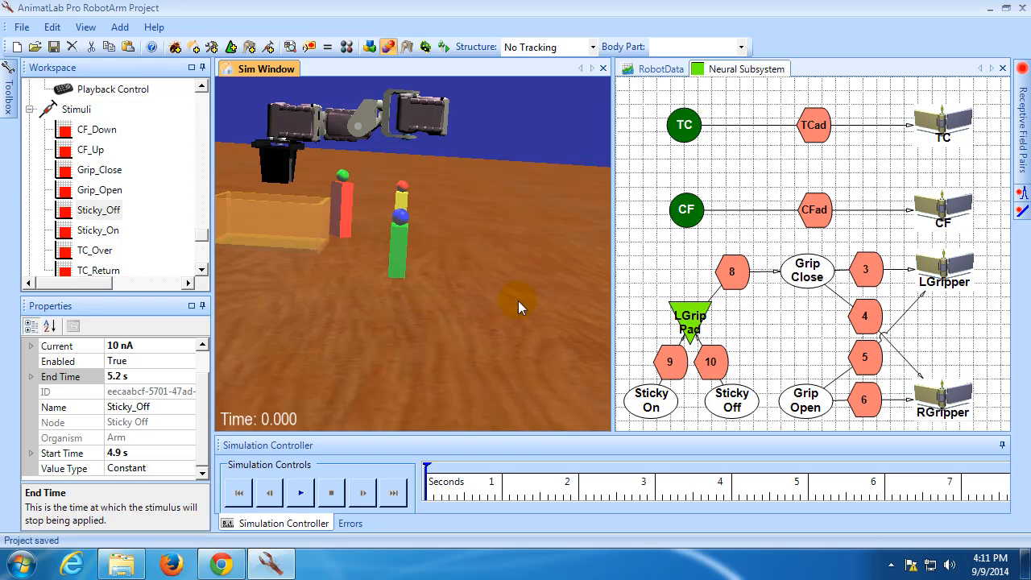
Run the simulation and orbit the view to watch the gripper carry the ball to the yellow box
{"action": "left_click", "coordinate": [300, 493]}
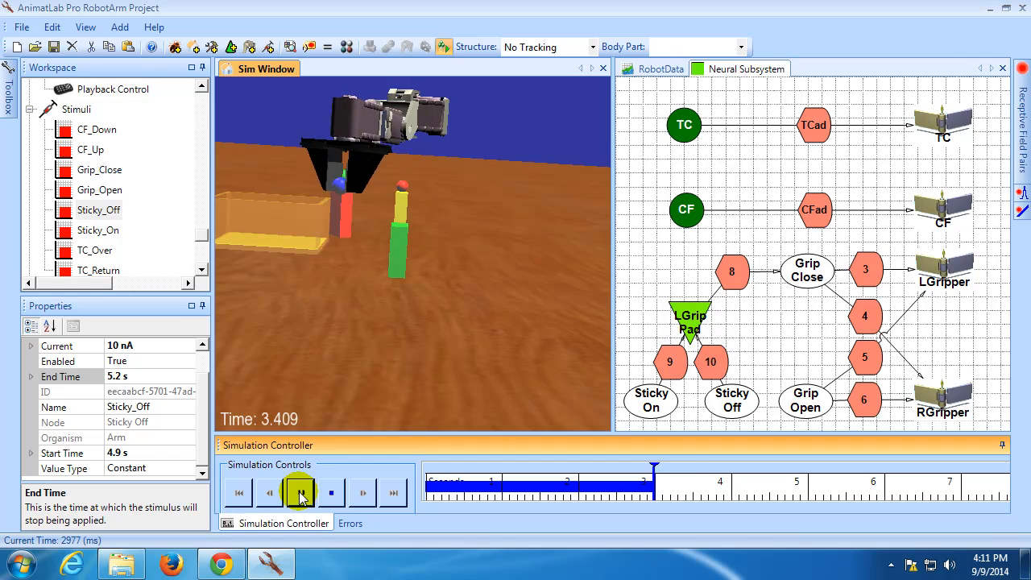
{"action": "left_click_drag", "start_coordinate": [276, 274], "coordinate": [411, 330]}
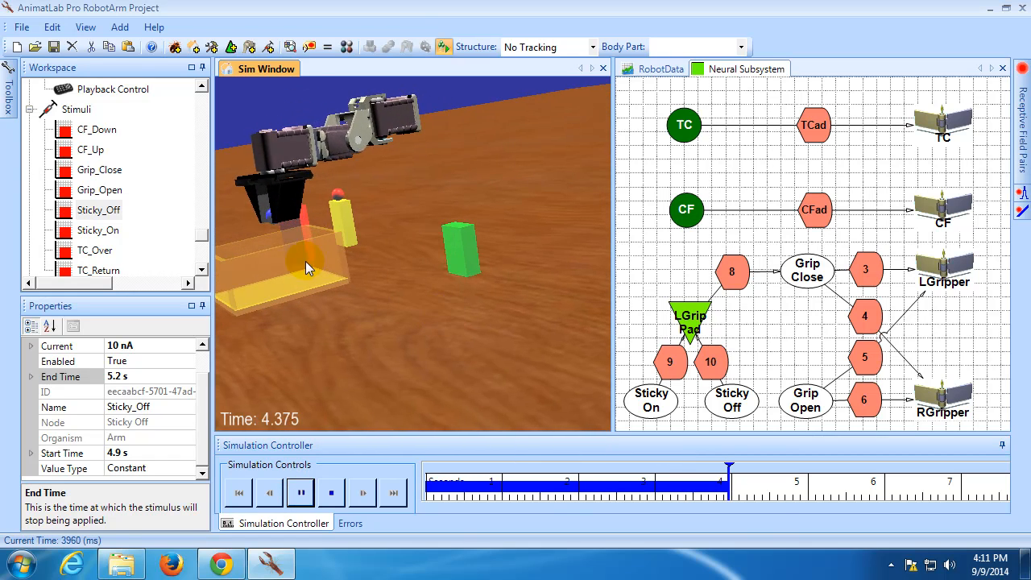
{"action": "left_click_drag", "start_coordinate": [304, 260], "coordinate": [478, 264]}
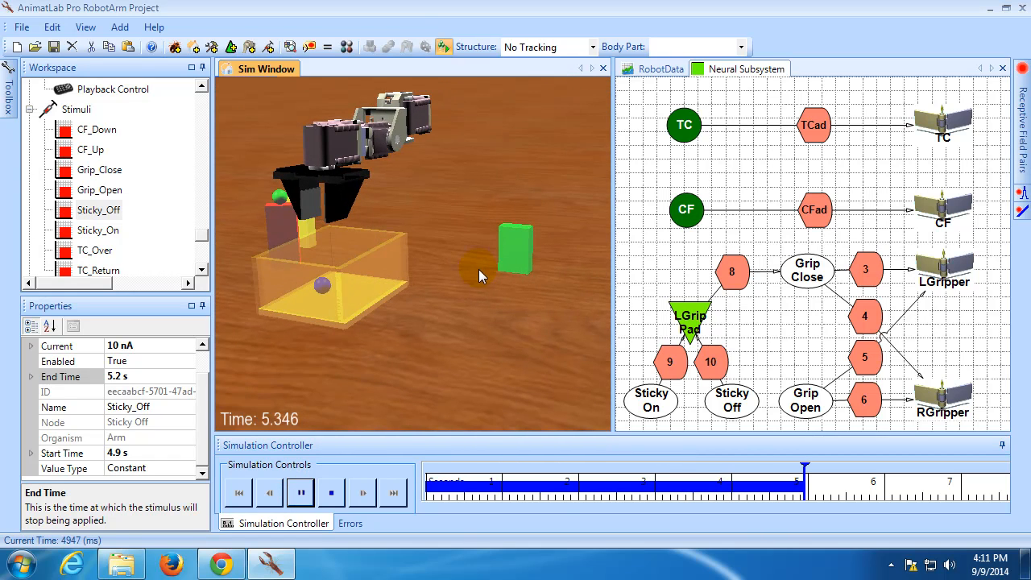